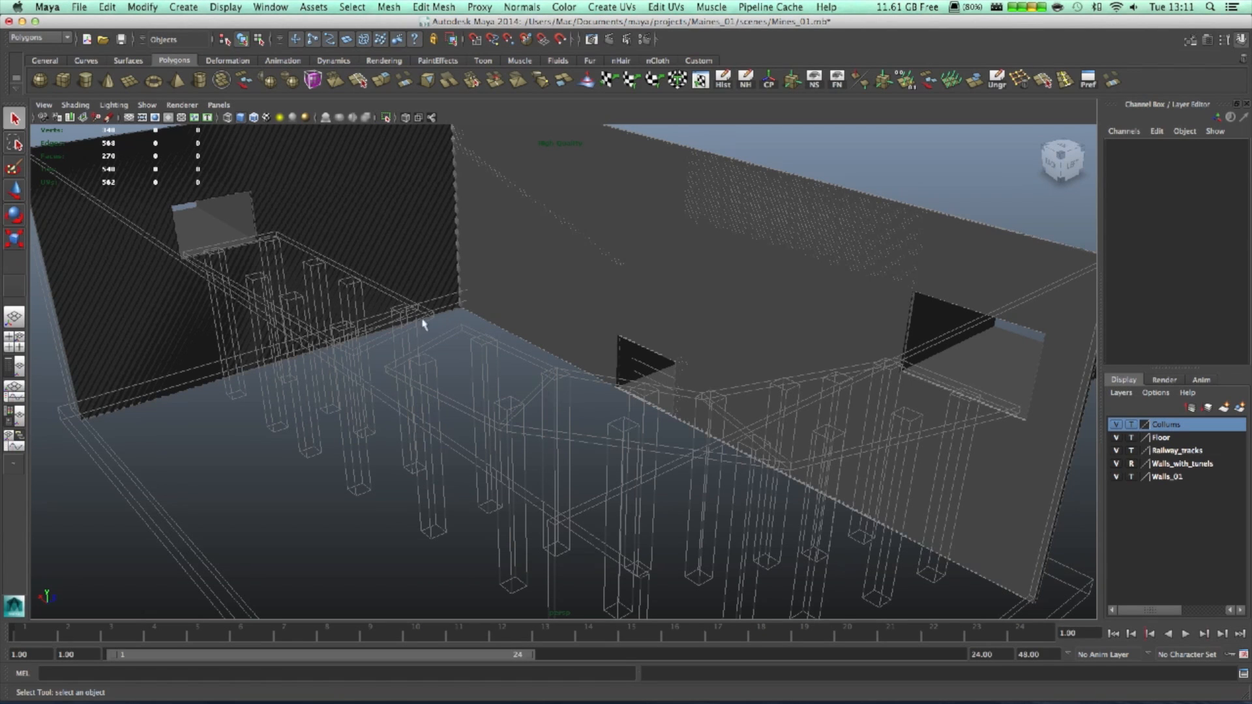
# - Open the File menu of the Mines_01 scene to reach its Save, Open and Import commands
pyautogui.click(79, 7)
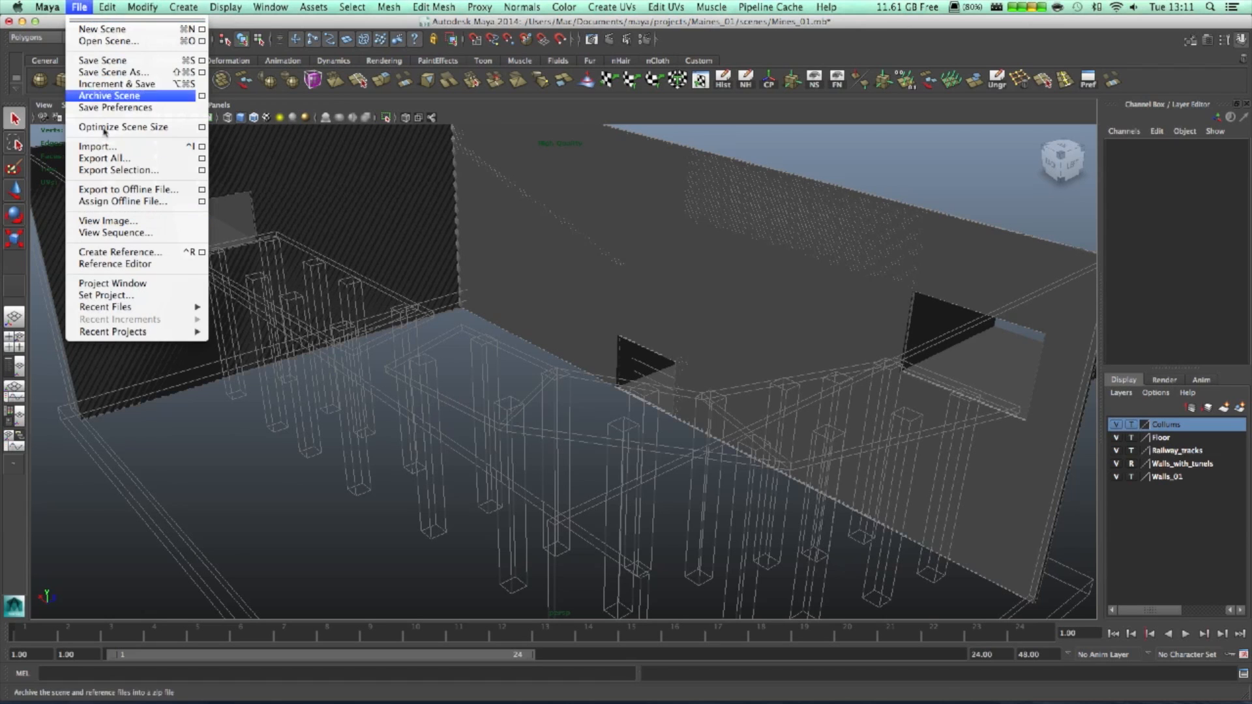
# - Import Turn_rails_01.mb from the Rails project's scenes folder into the Mines_01 scene
pyautogui.click(114, 148)
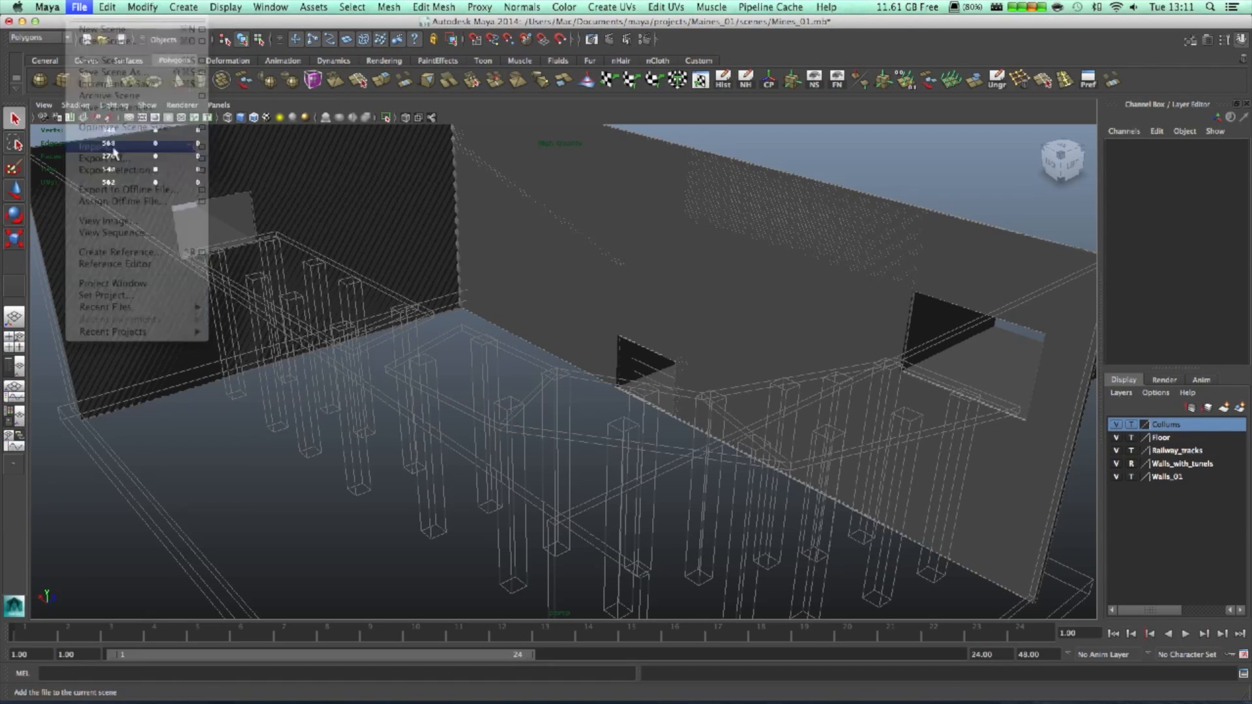
pyautogui.click(500, 291)
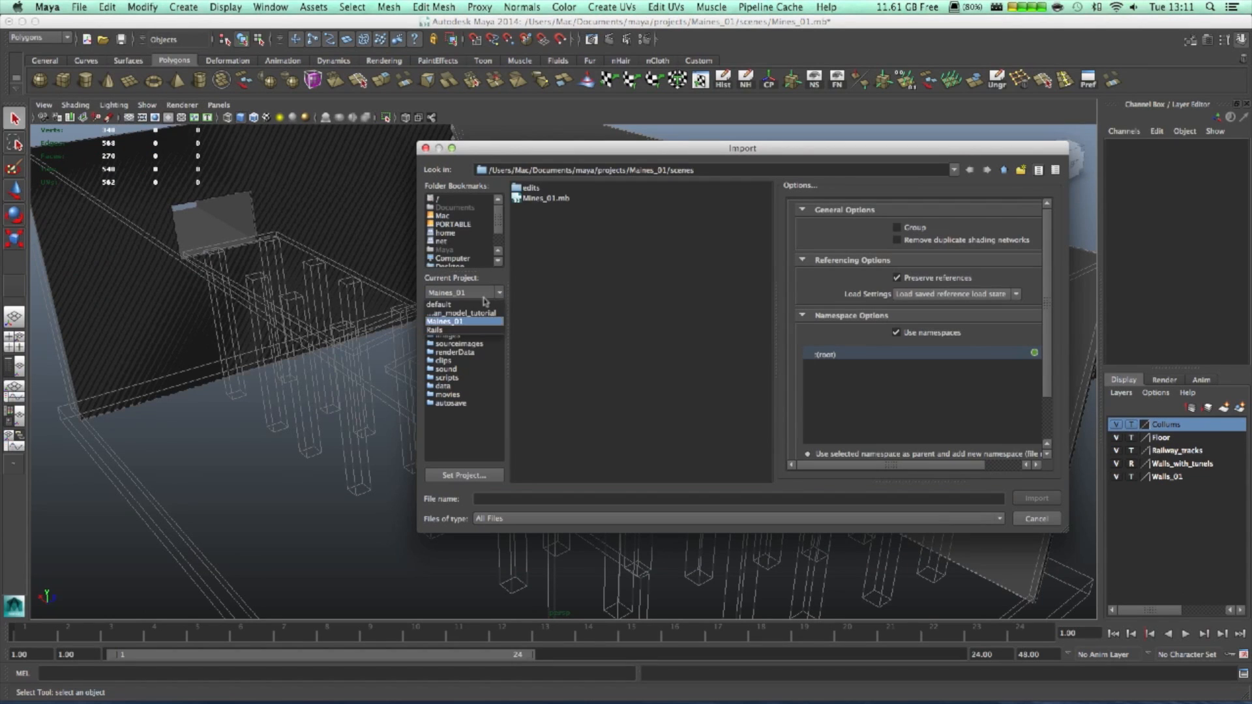
pyautogui.click(460, 330)
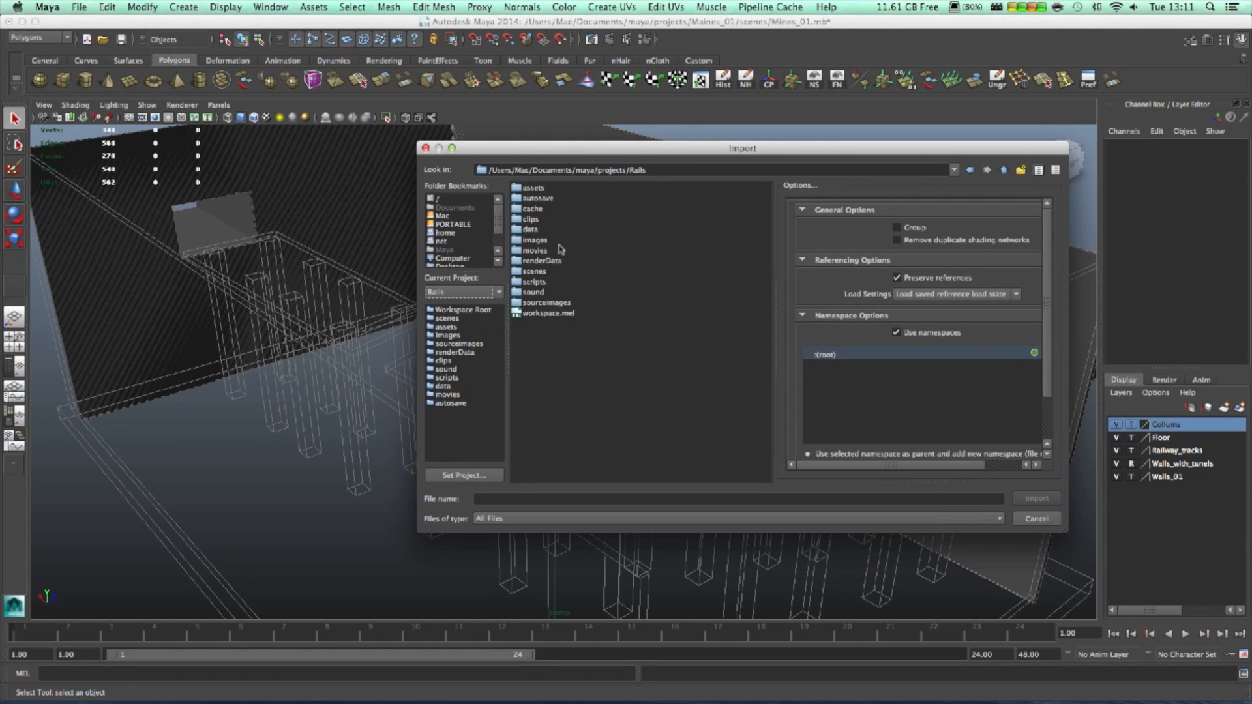
pyautogui.doubleClick(540, 273)
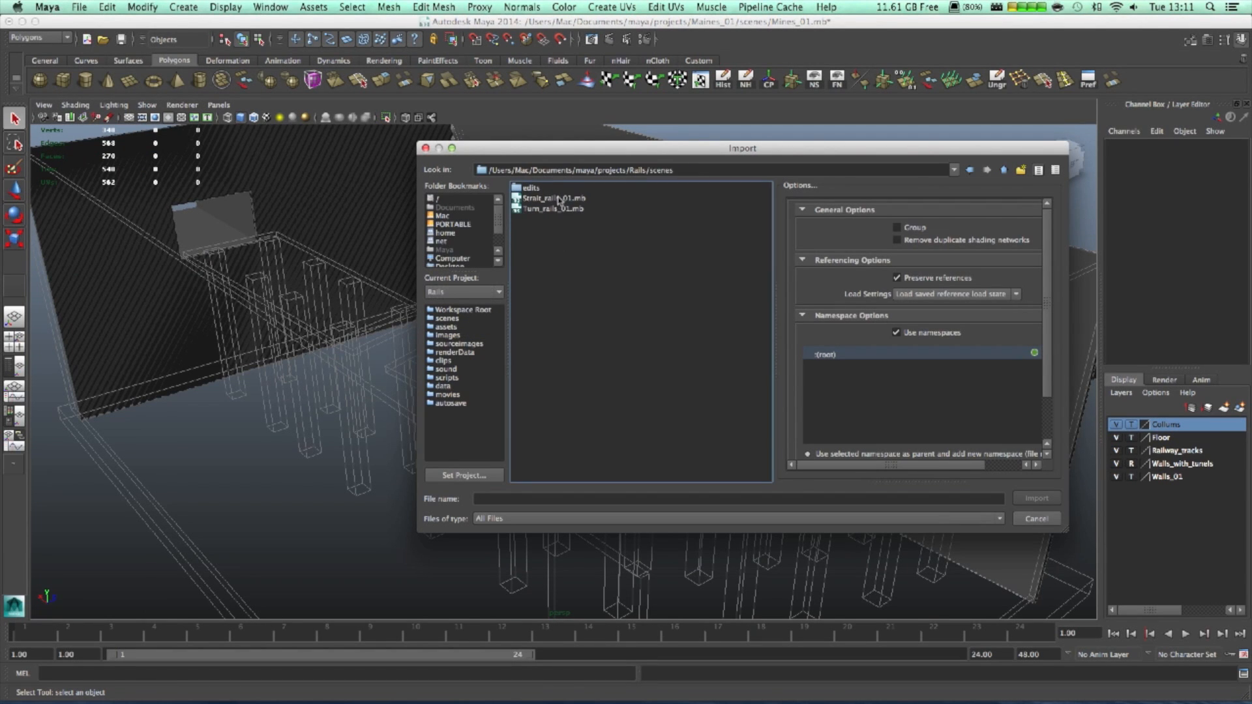
pyautogui.click(553, 209)
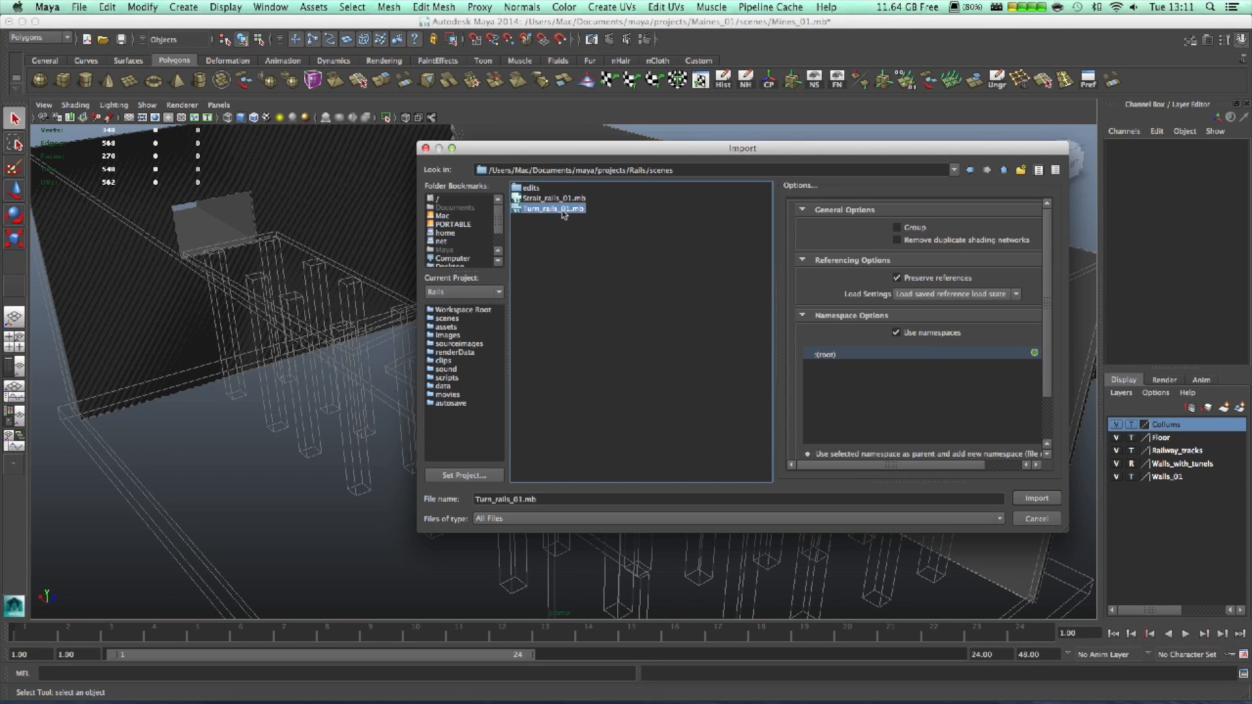
pyautogui.doubleClick(564, 210)
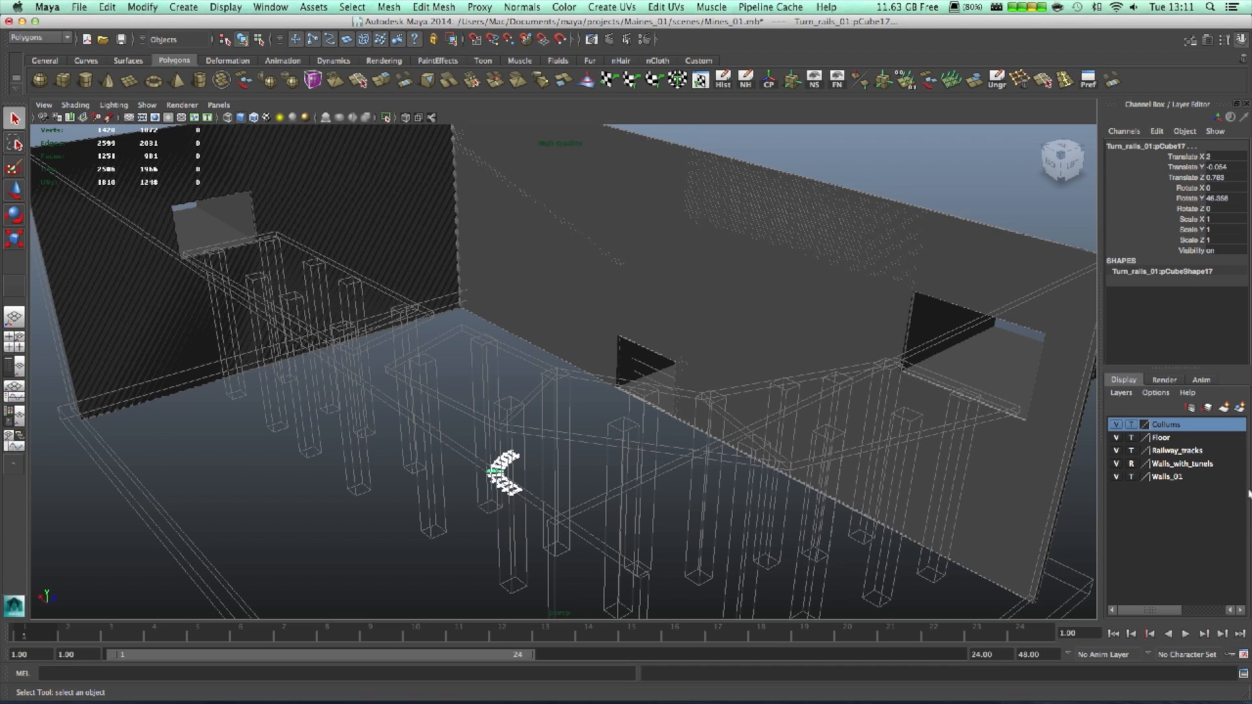
# - Put the curved rail on a new display layer named TurnRails and group its pieces
pyautogui.click(1224, 410)
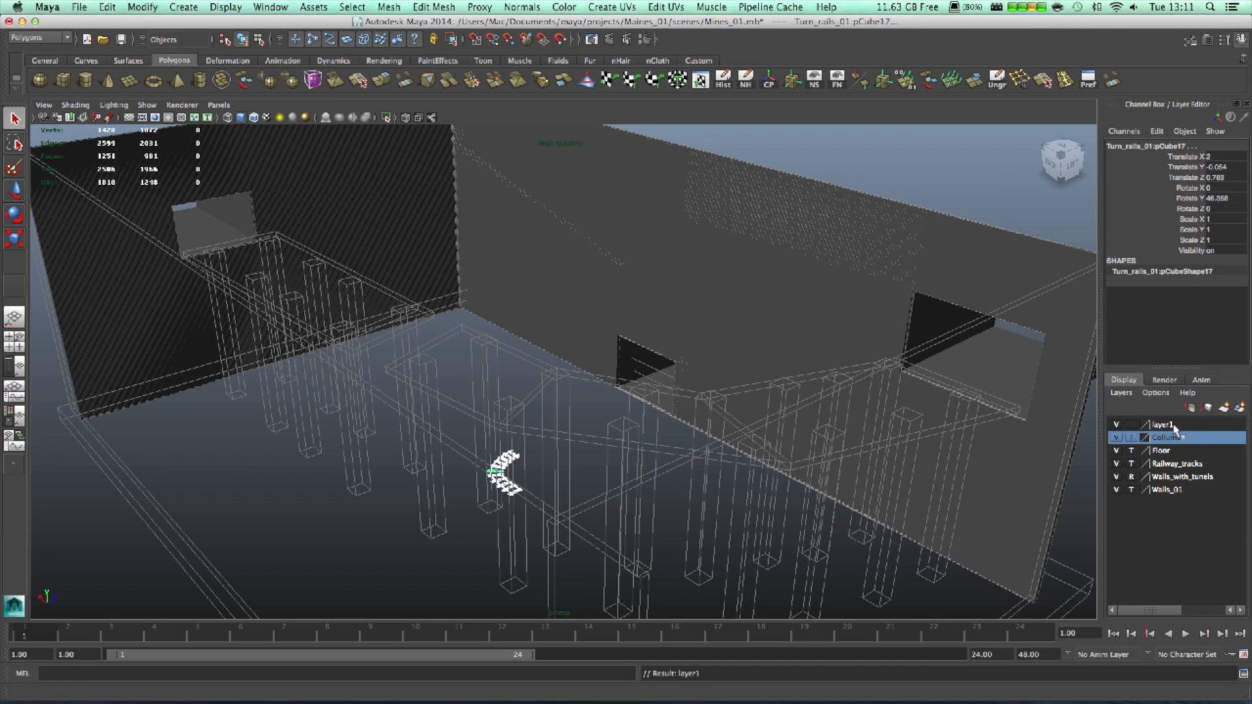
pyautogui.doubleClick(1173, 425)
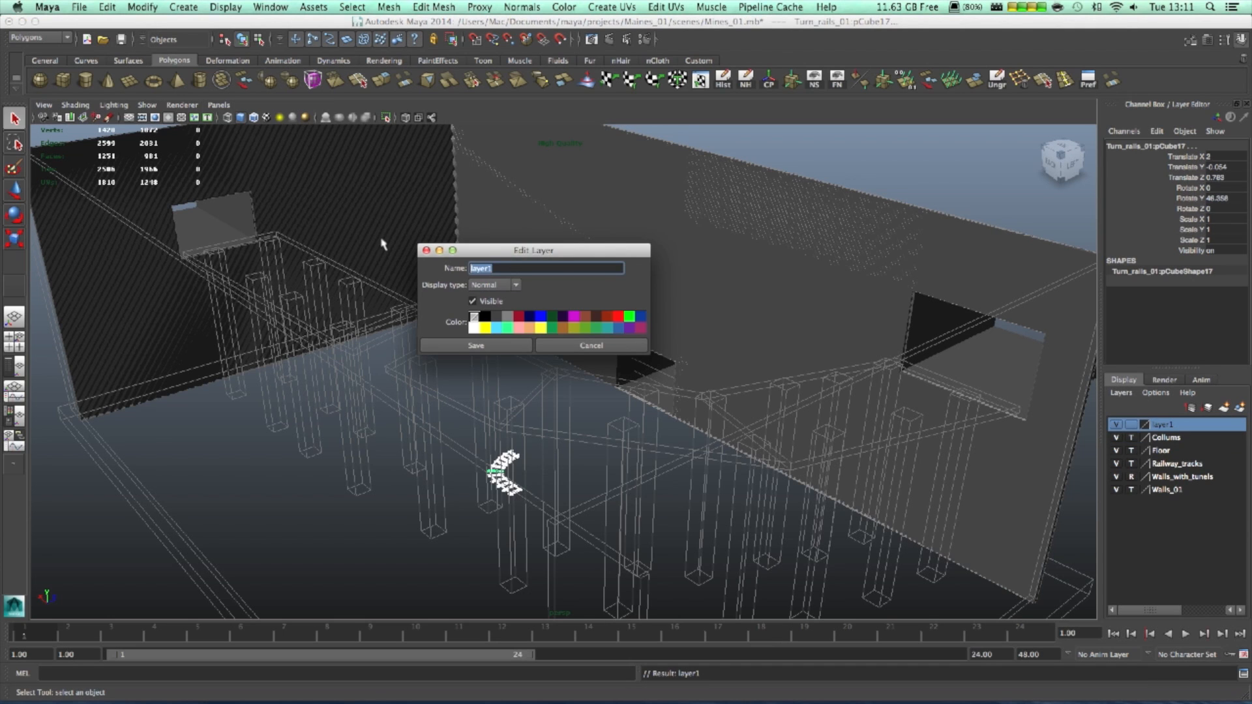
pyautogui.write('TurnRails')
pyautogui.click(476, 345)
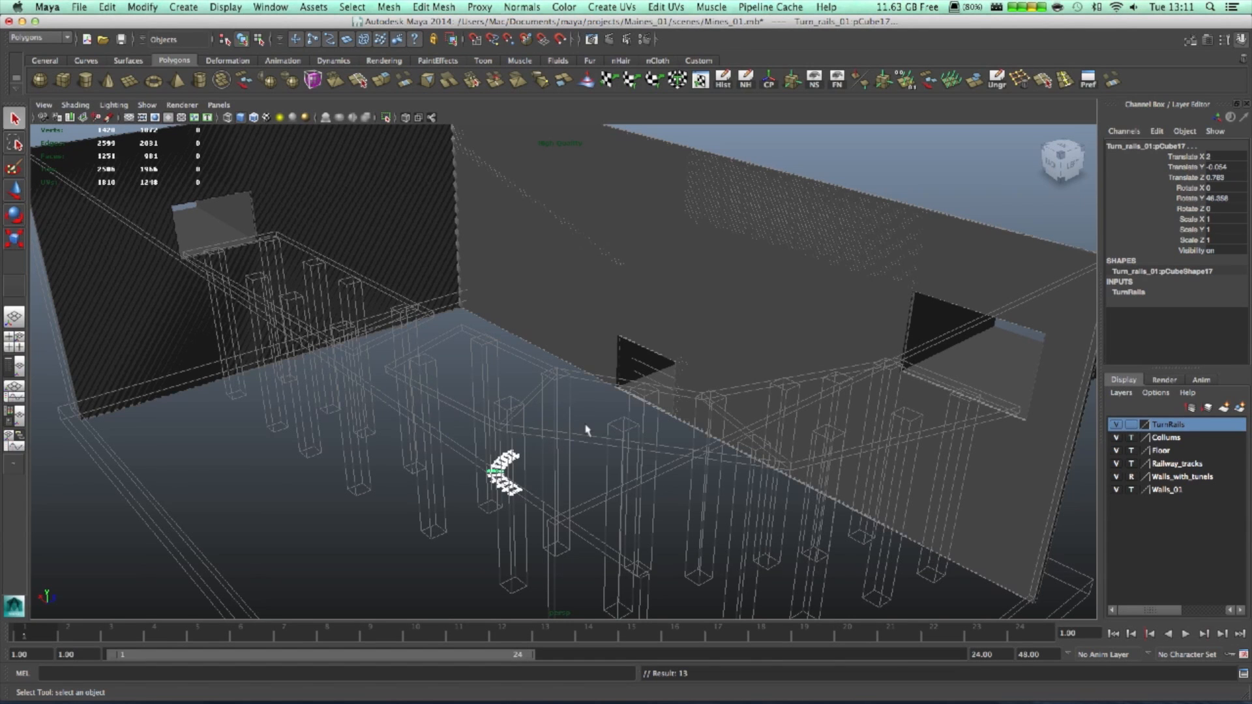
pyautogui.hotkey('ctrl', 'g')
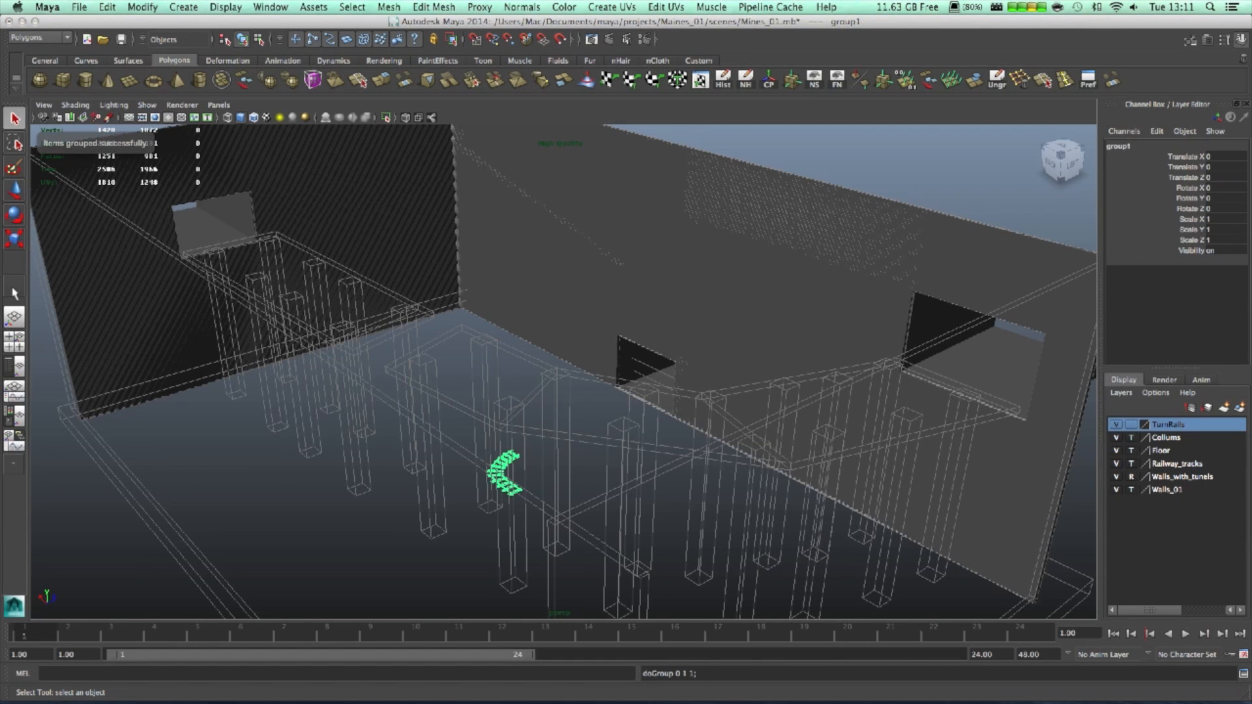
# - Rename the curved rail group from group1 to TurnRails1 in the Outliner
pyautogui.click(14, 367)
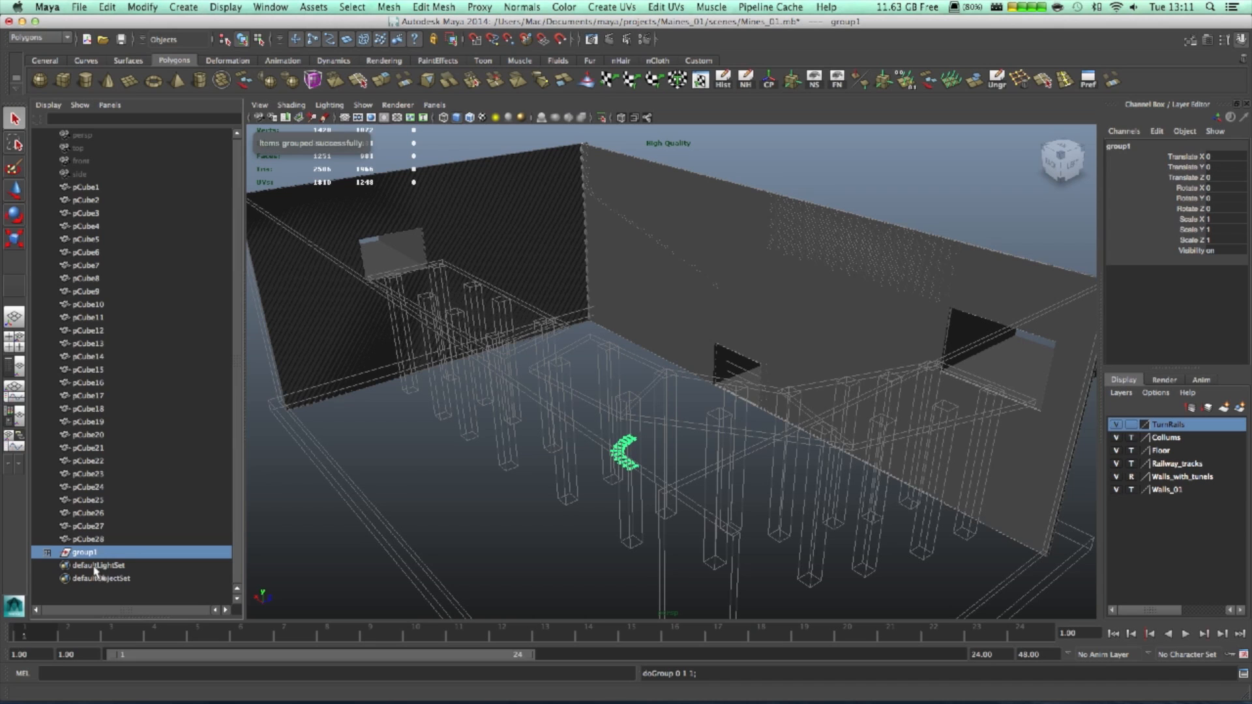
pyautogui.doubleClick(98, 553)
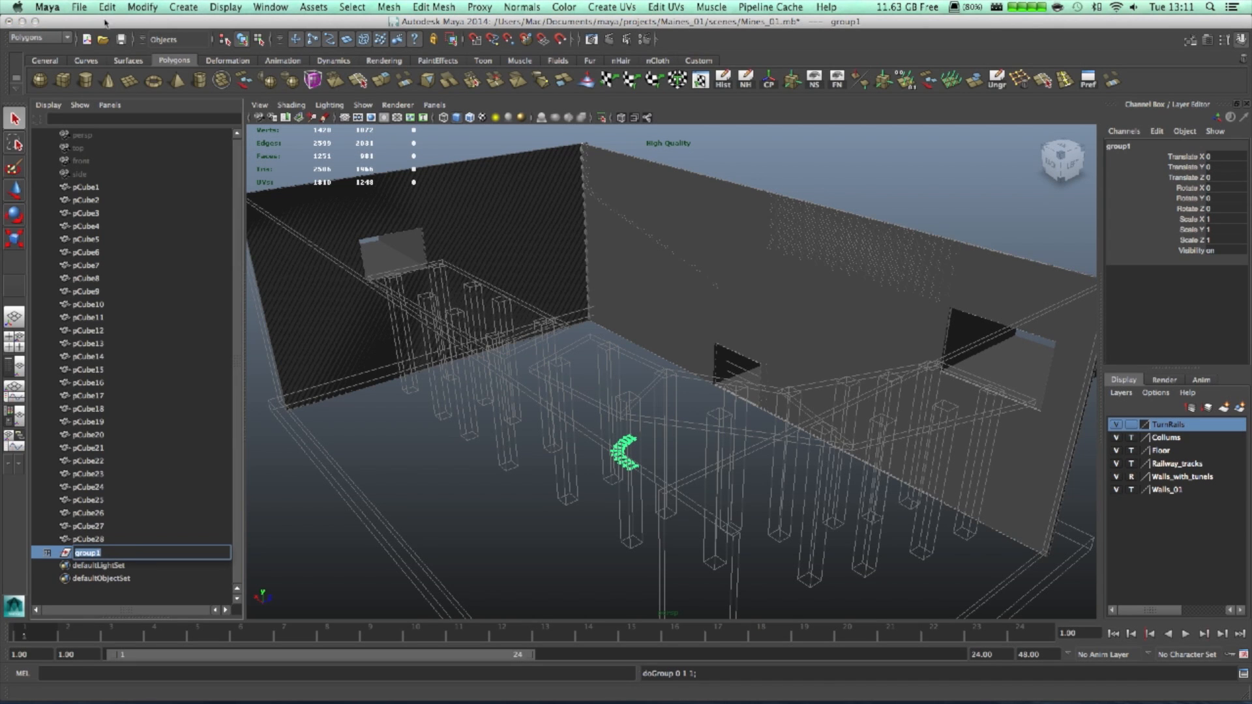
pyautogui.click(140, 7)
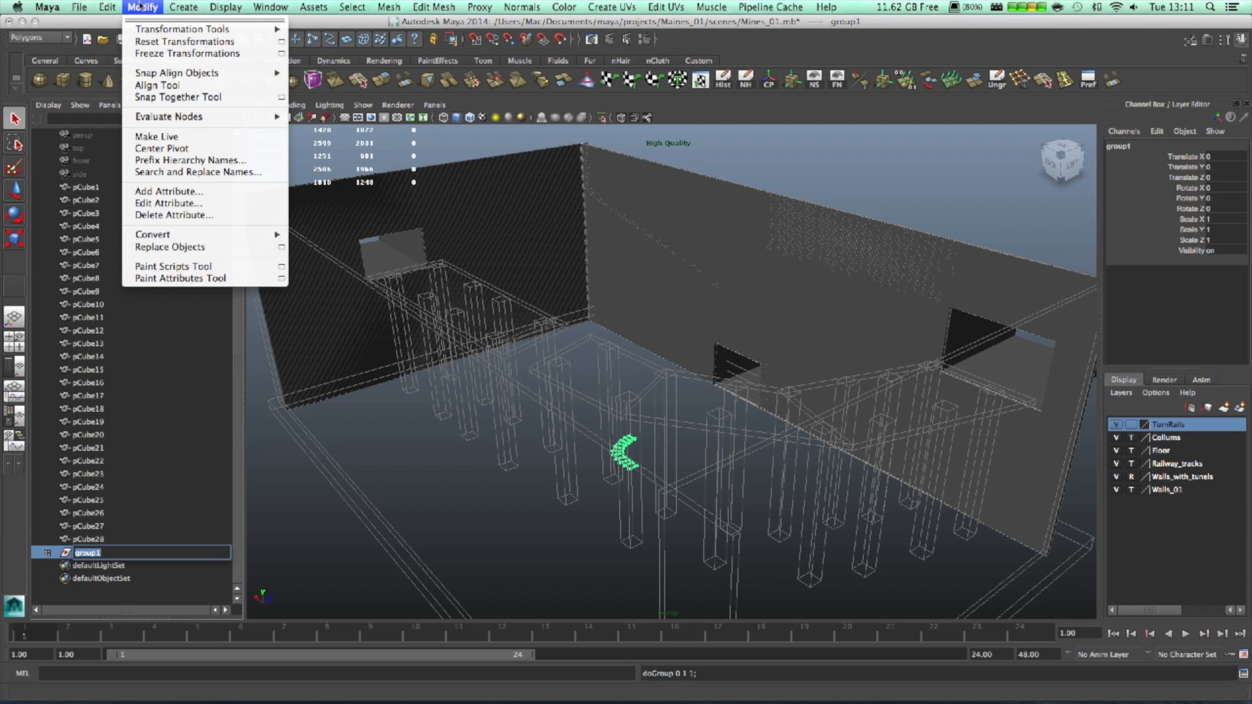
pyautogui.moveTo(112, 6)
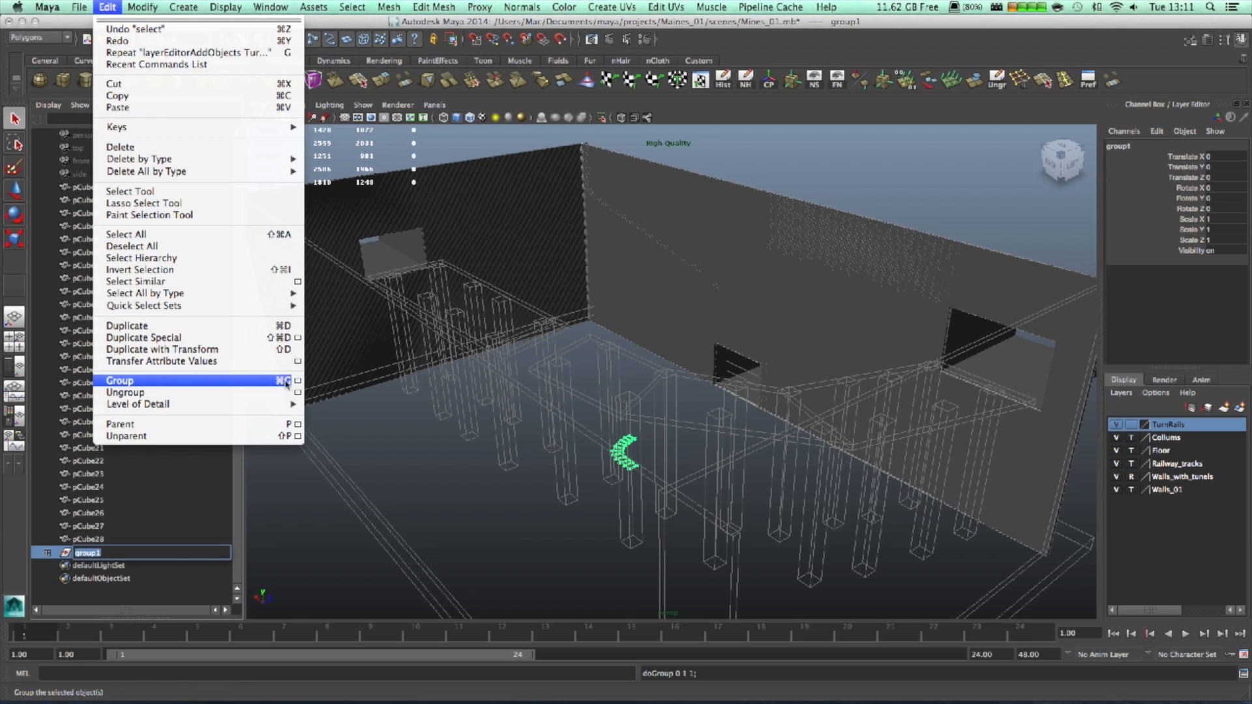
pyautogui.click(457, 479)
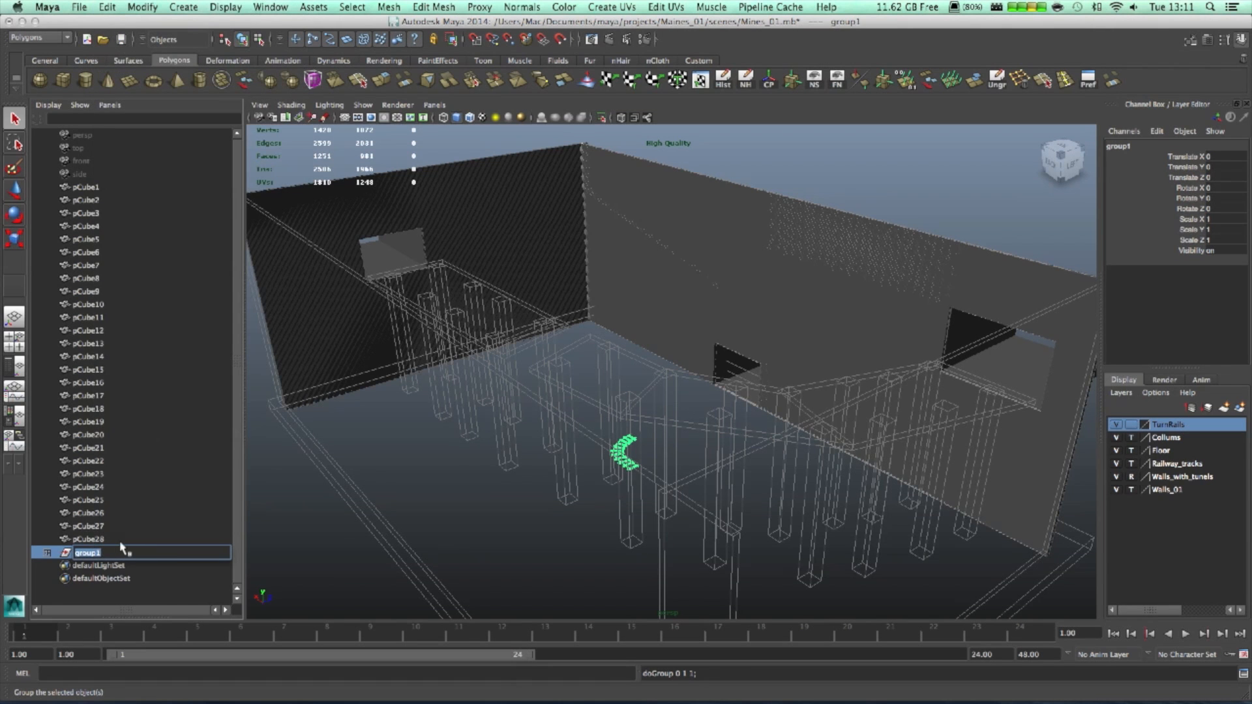
pyautogui.write('TurnRails')
pyautogui.press('Return')
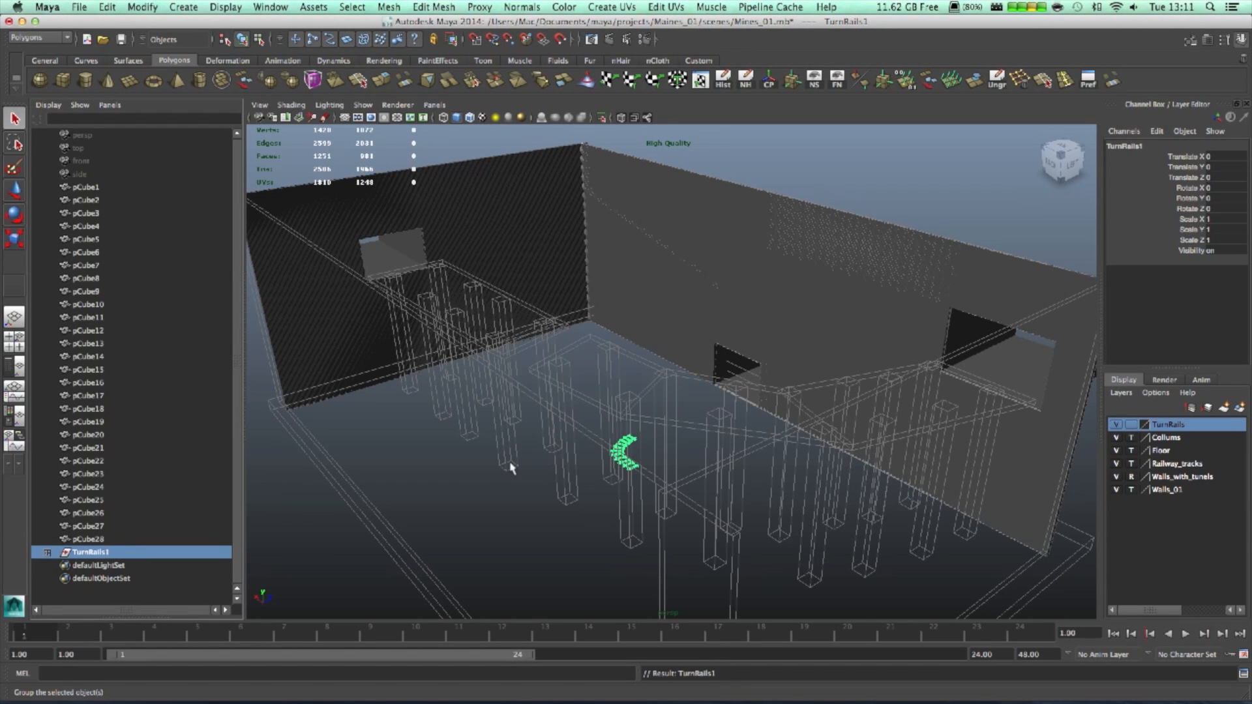
pyautogui.keyDown('alt'); pyautogui.moveTo(620, 477); pyautogui.dragTo(1023, 486); pyautogui.keyUp('alt')
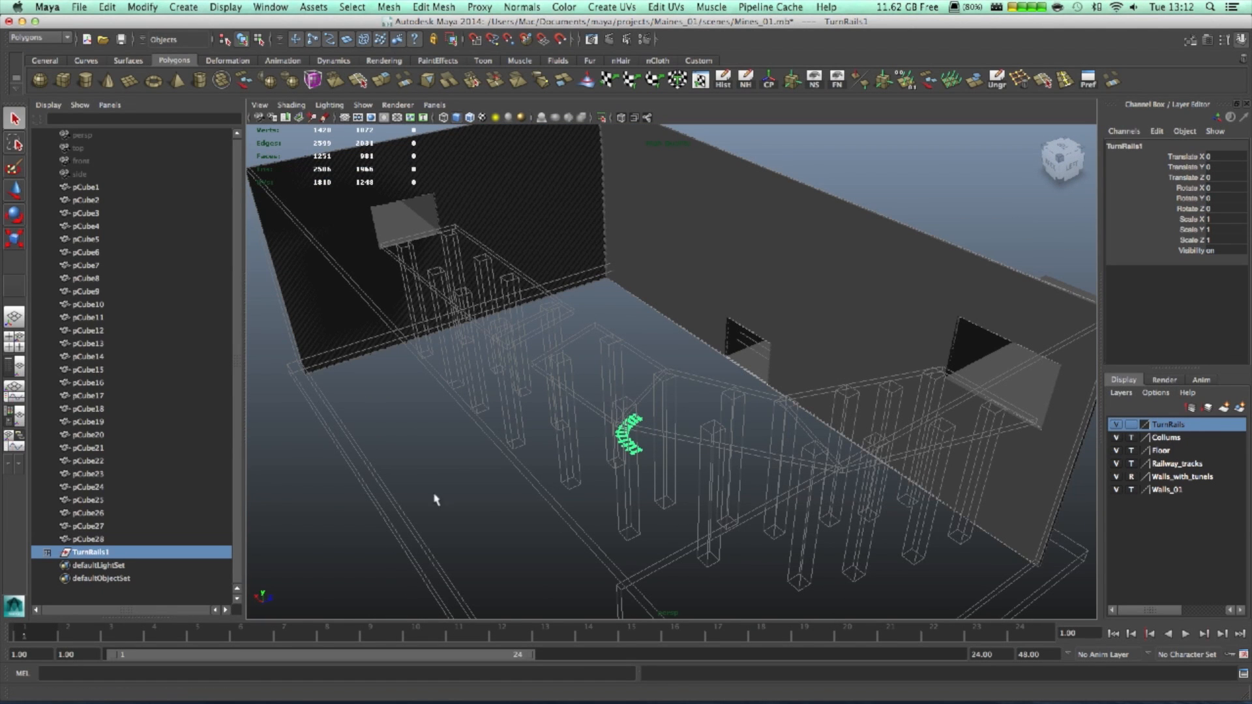
pyautogui.click(79, 7)
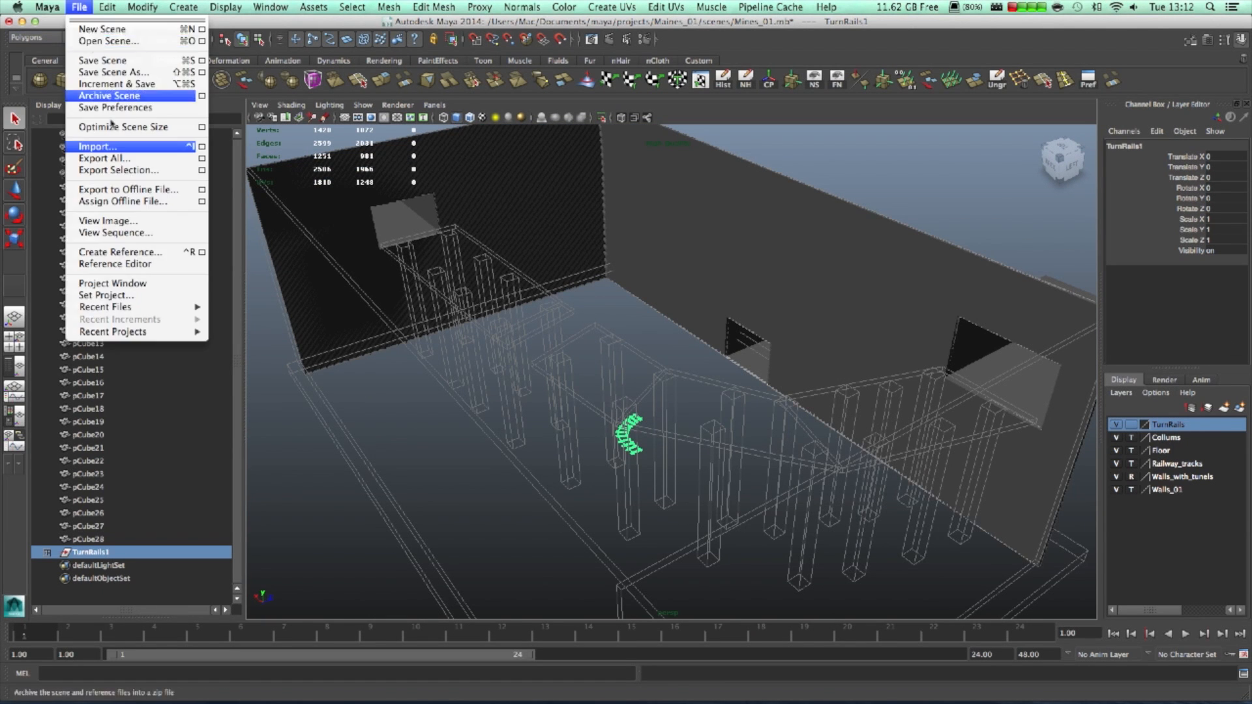
# - Import Strait_rails_01.mb and slide TurnRails1 along X out of the way
pyautogui.click(137, 148)
pyautogui.doubleClick(554, 198)
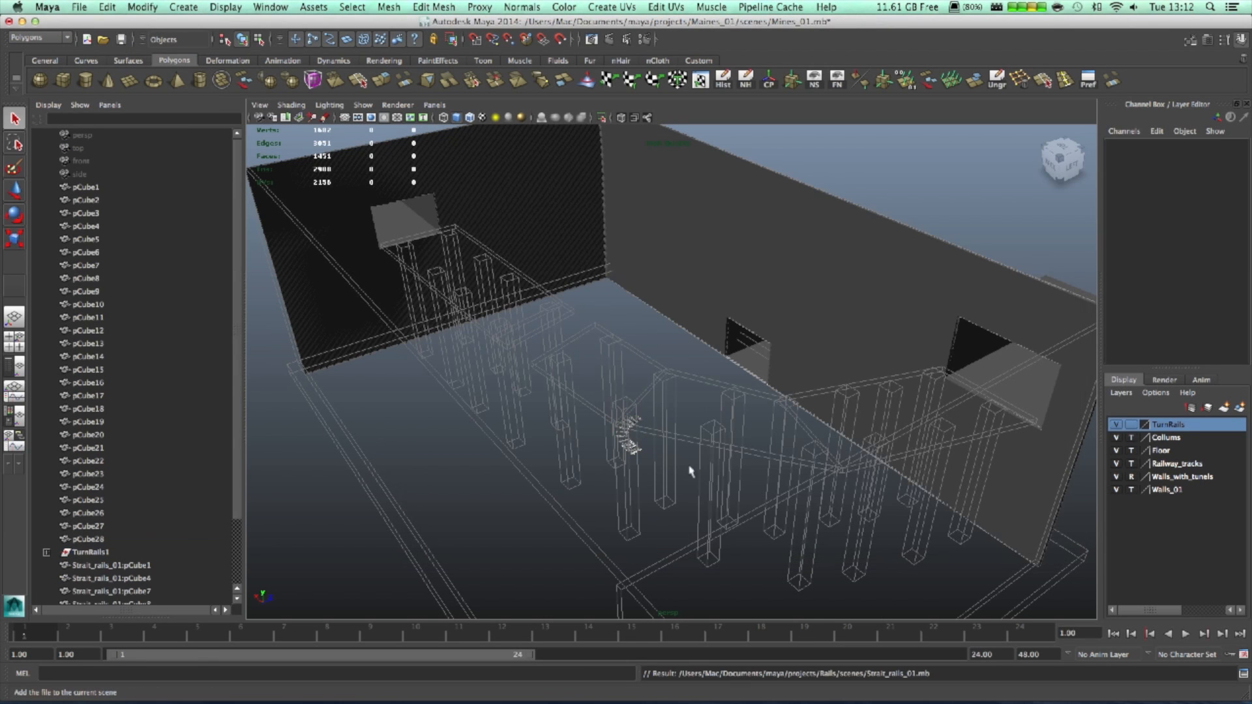
pyautogui.click(630, 446)
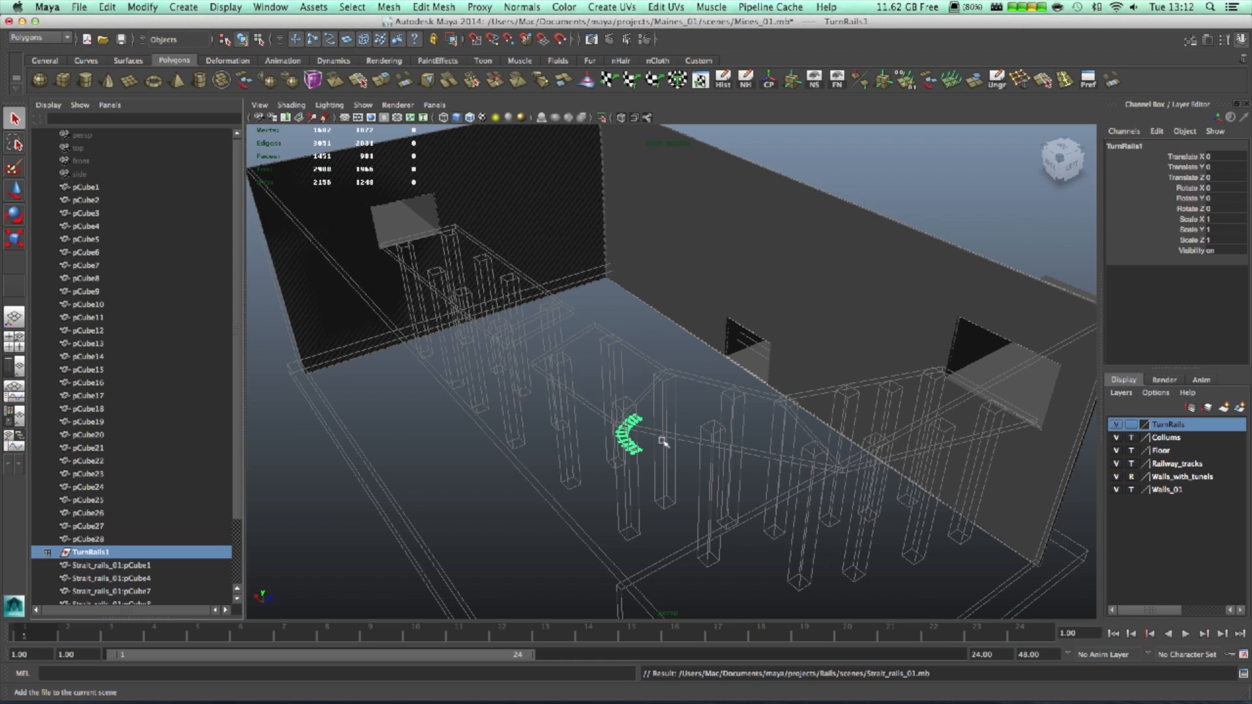
pyautogui.press('w')
pyautogui.moveTo(582, 416); pyautogui.dragTo(525, 363)
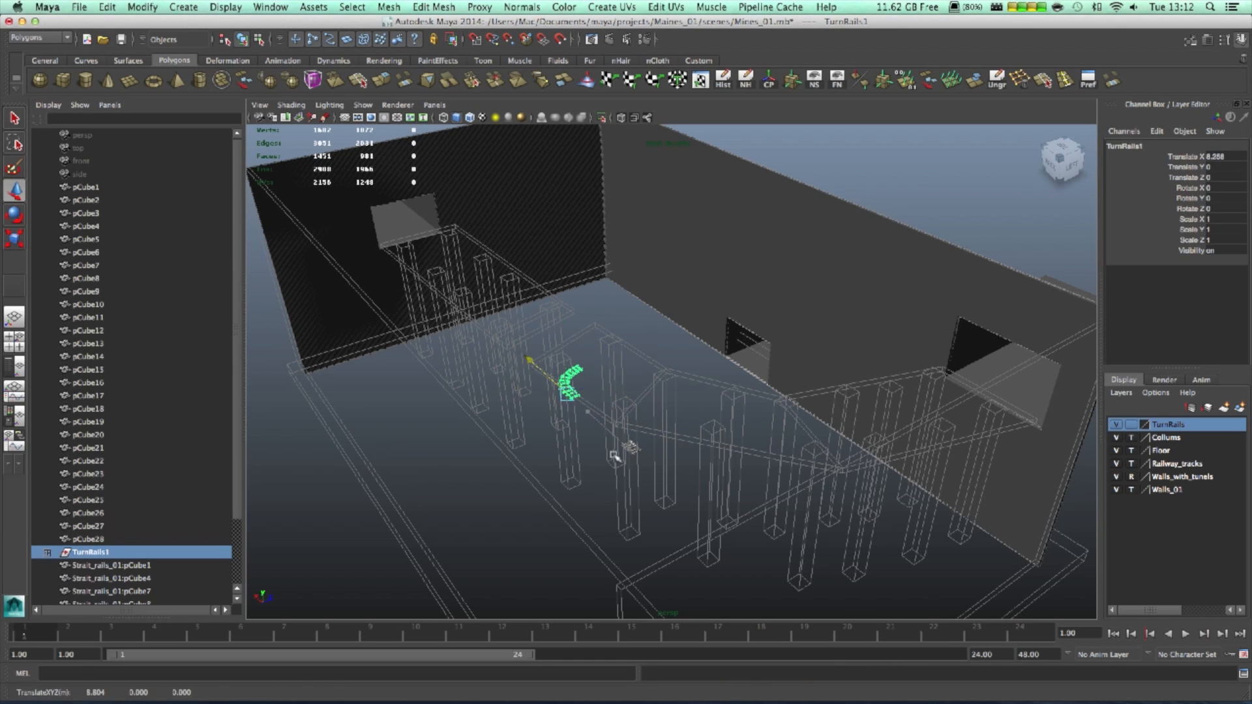
# - Group the imported straight rail pieces and name the group StraitRails1
pyautogui.moveTo(615, 436); pyautogui.dragTo(673, 479)
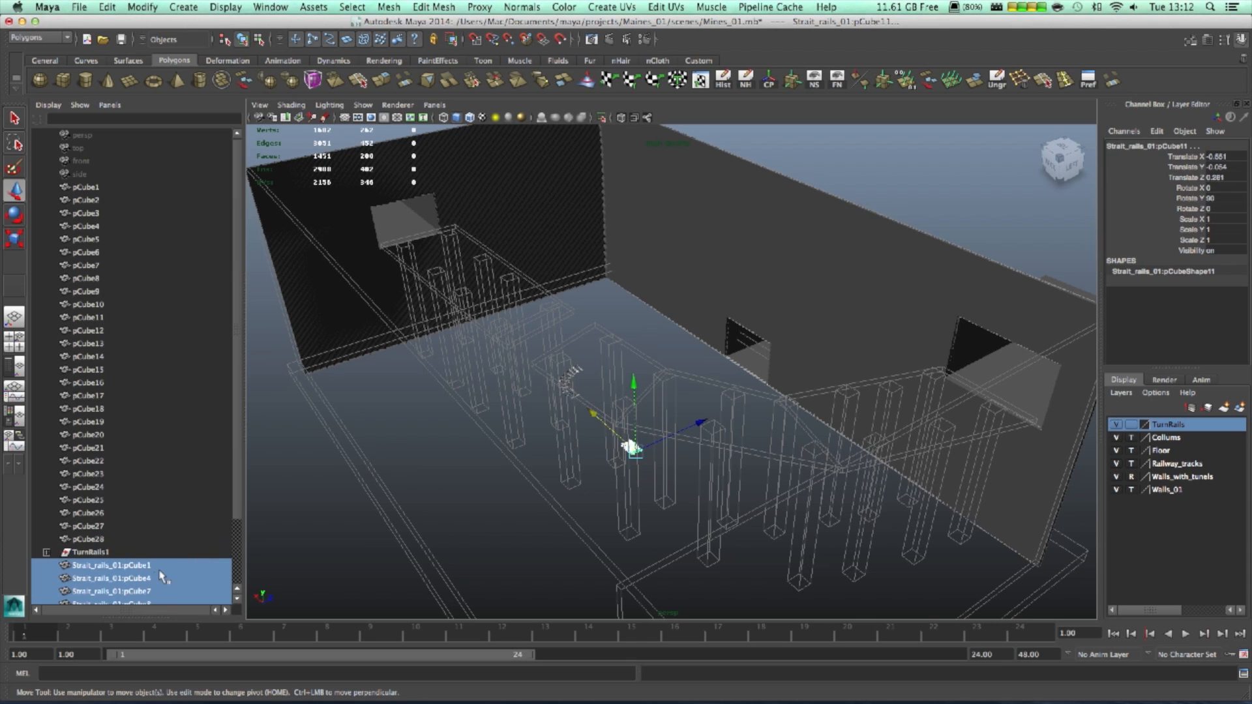
pyautogui.hotkey('ctrl', 'g')
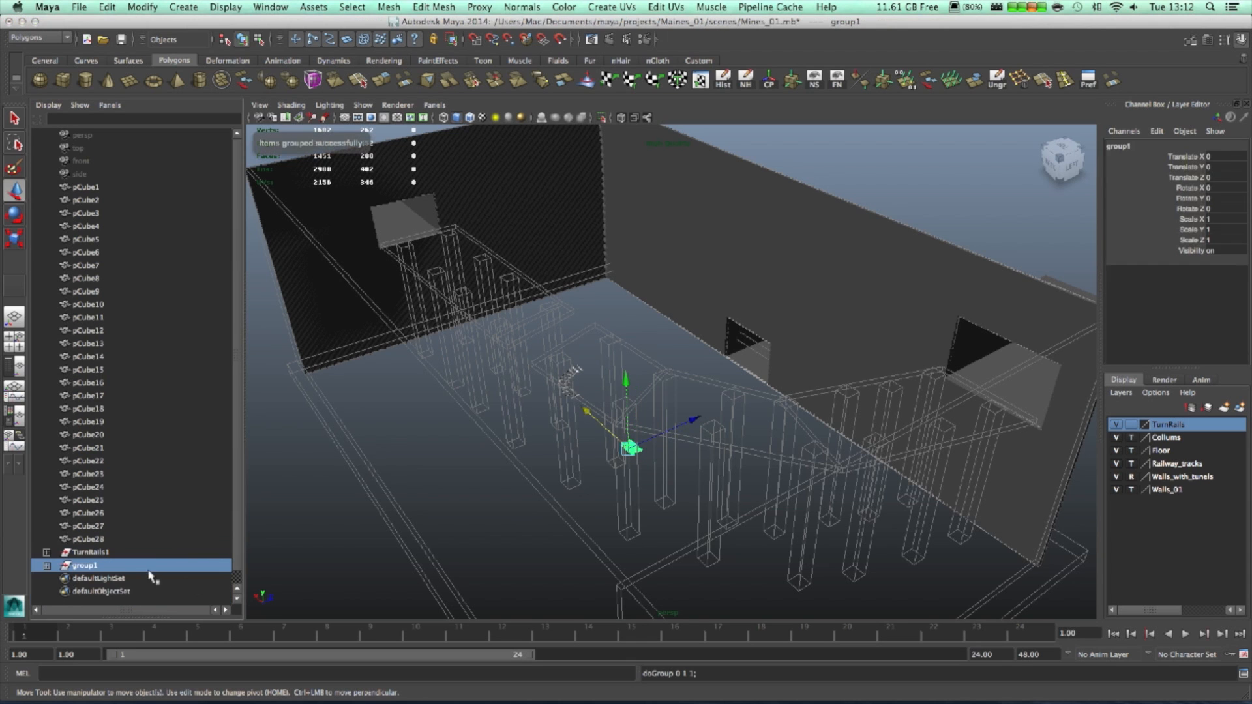
pyautogui.doubleClick(116, 565)
pyautogui.write('Strait')
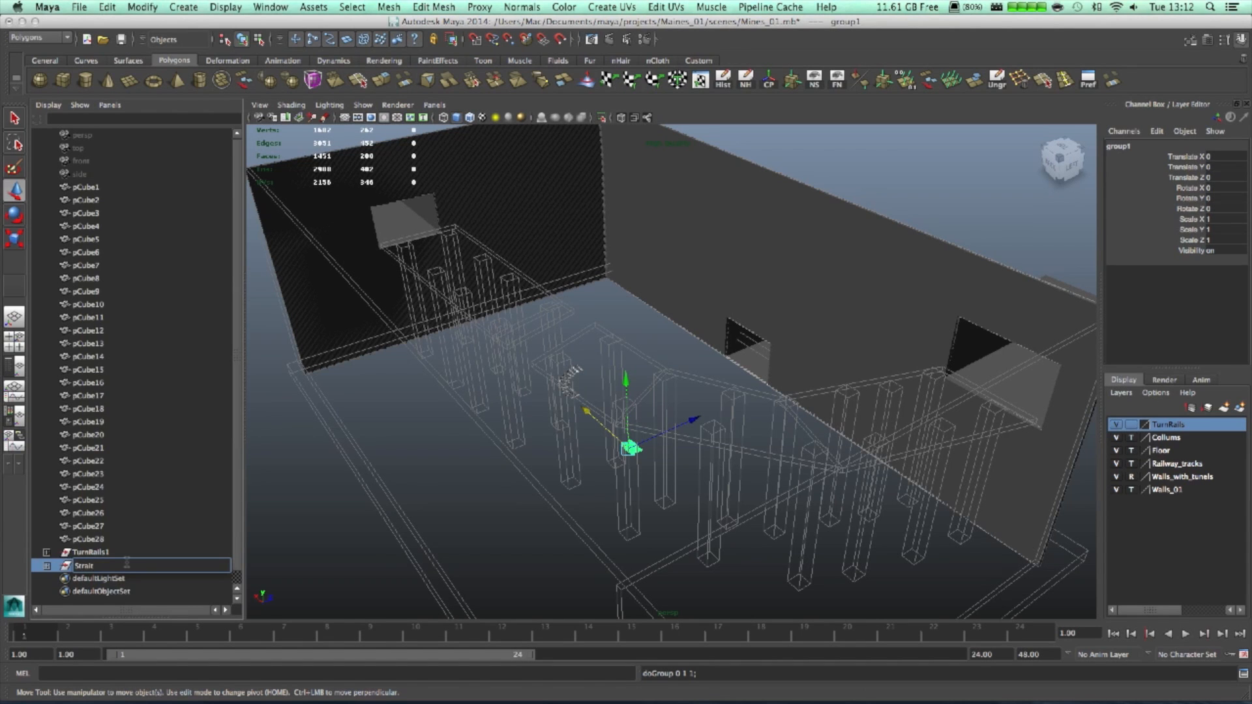
pyautogui.write('Rails_')
pyautogui.press('Return')
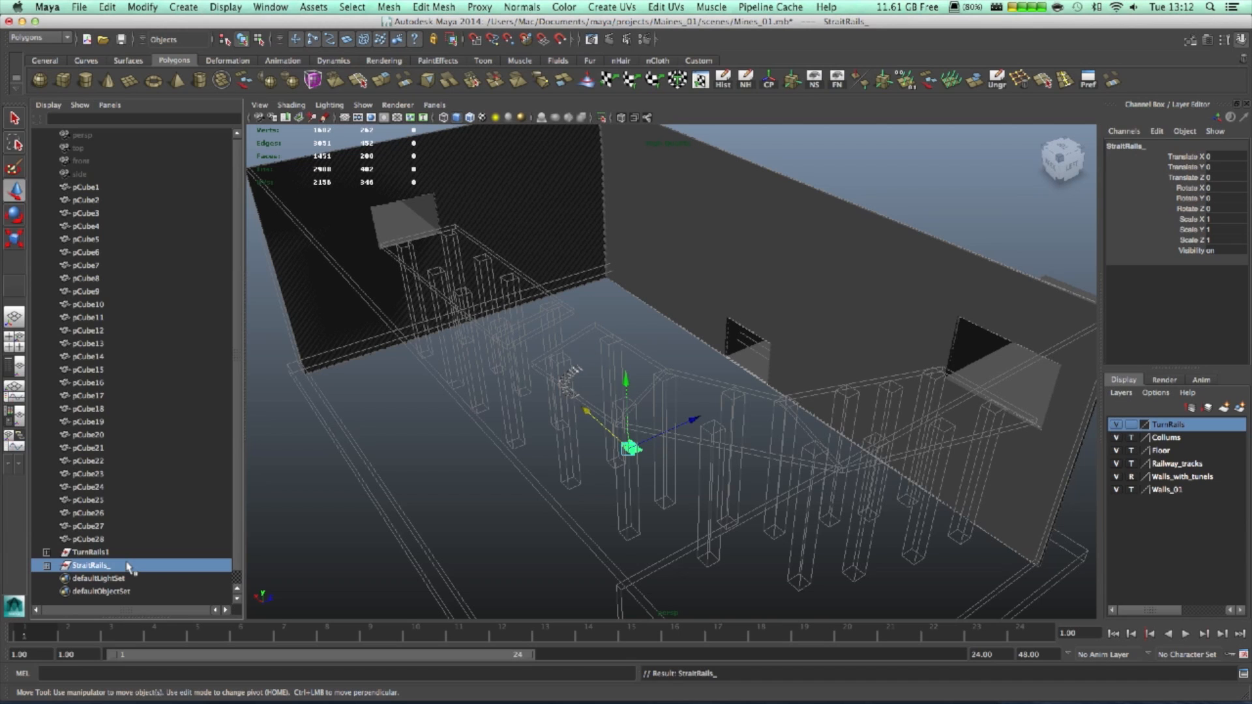
pyautogui.doubleClick(128, 565)
pyautogui.press('End')
pyautogui.press('BackSpace')
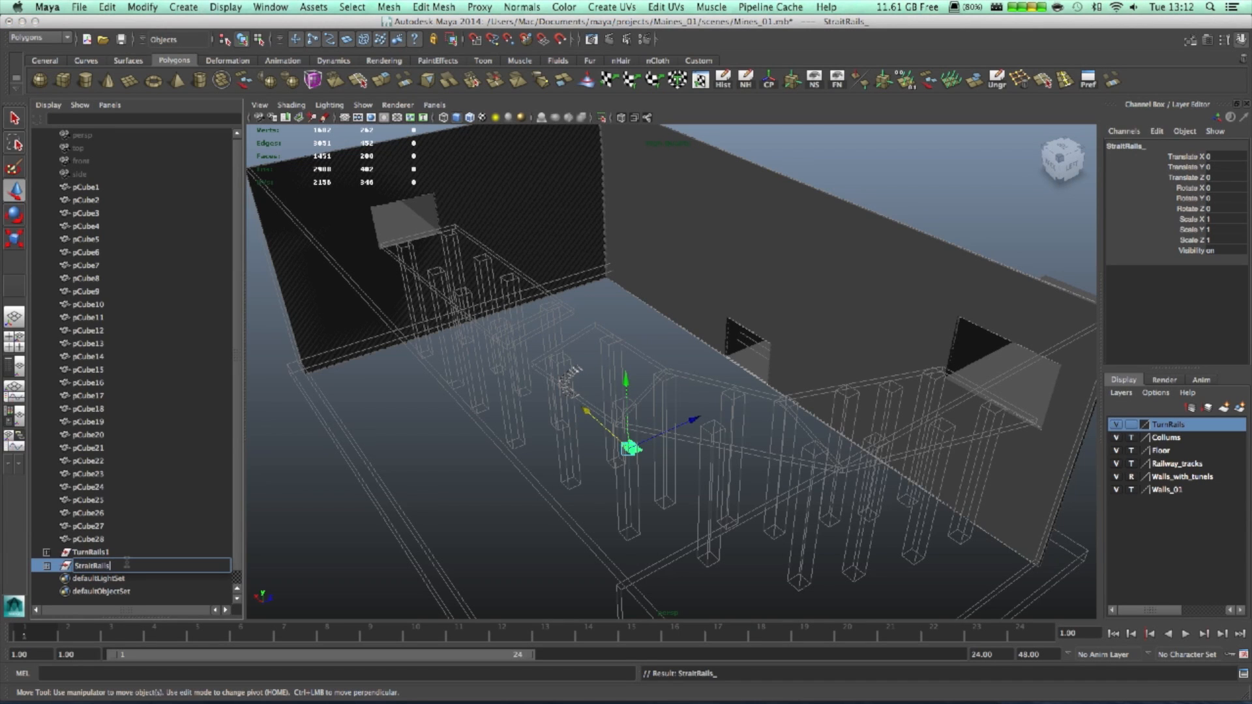
pyautogui.write('1')
pyautogui.press('Return')
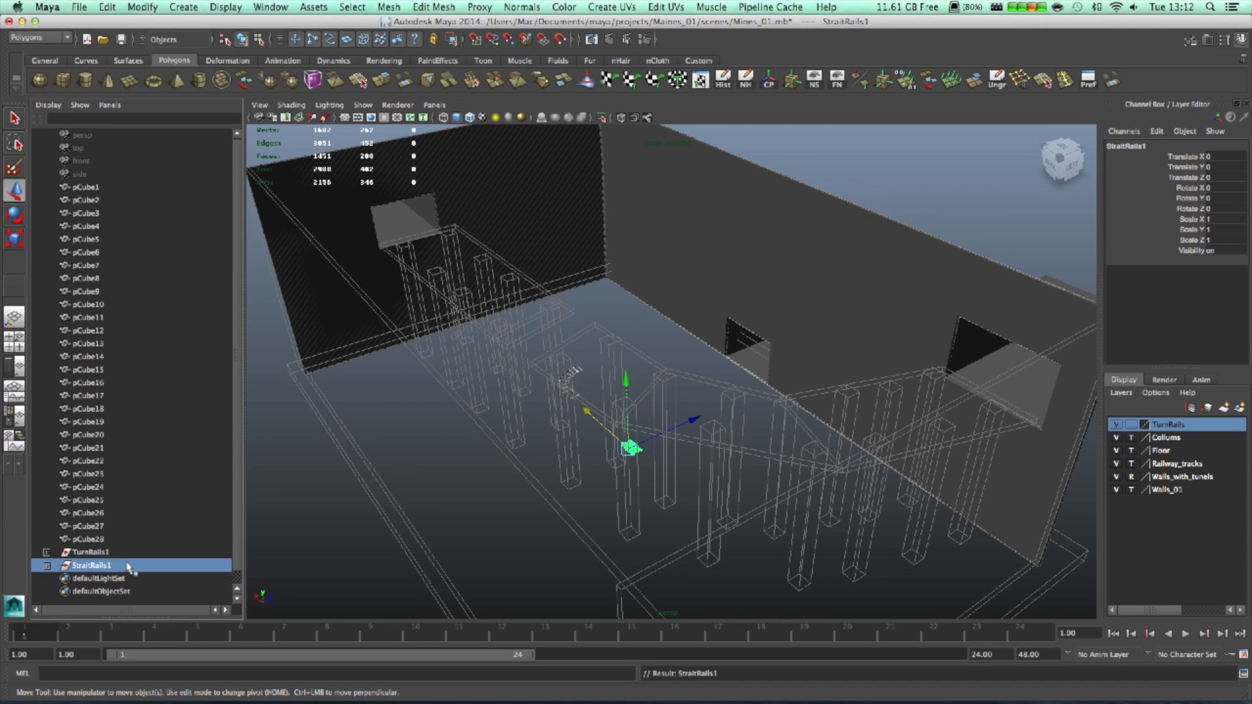
# - Put the straight rails on a new display layer named StraitRails
pyautogui.click(1239, 407)
pyautogui.doubleClick(1173, 424)
pyautogui.click(528, 268)
pyautogui.write('StraitRails')
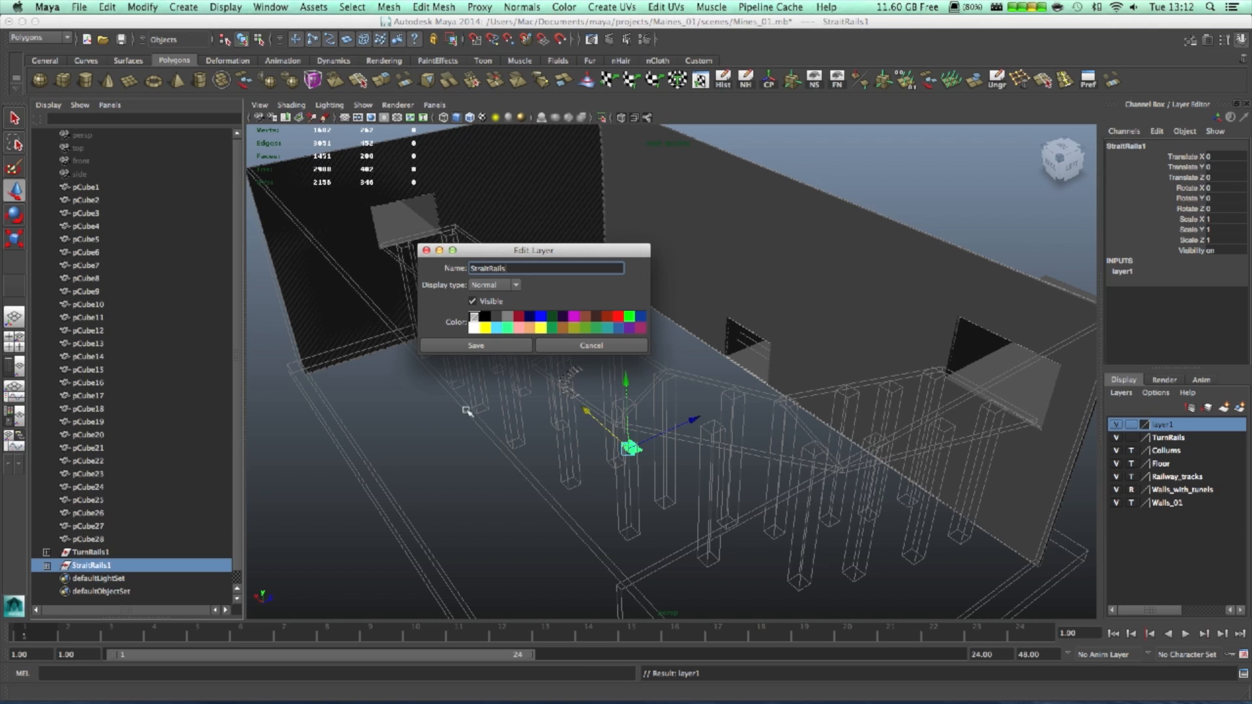
pyautogui.click(480, 345)
# - Select TurnRails1 and StraitRails1 together in the Outliner
pyautogui.keyDown('alt'); pyautogui.moveTo(611, 479); pyautogui.dragTo(513, 424); pyautogui.keyUp('alt')
pyautogui.click(504, 414)
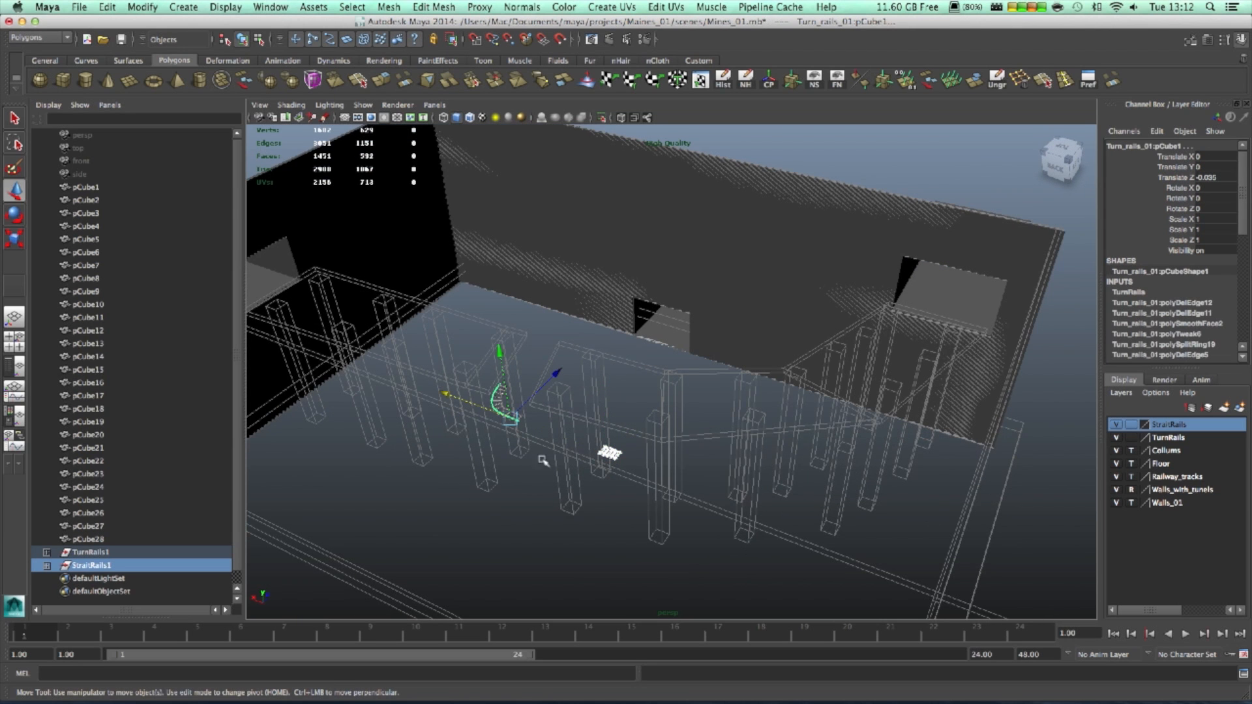
pyautogui.click(90, 552)
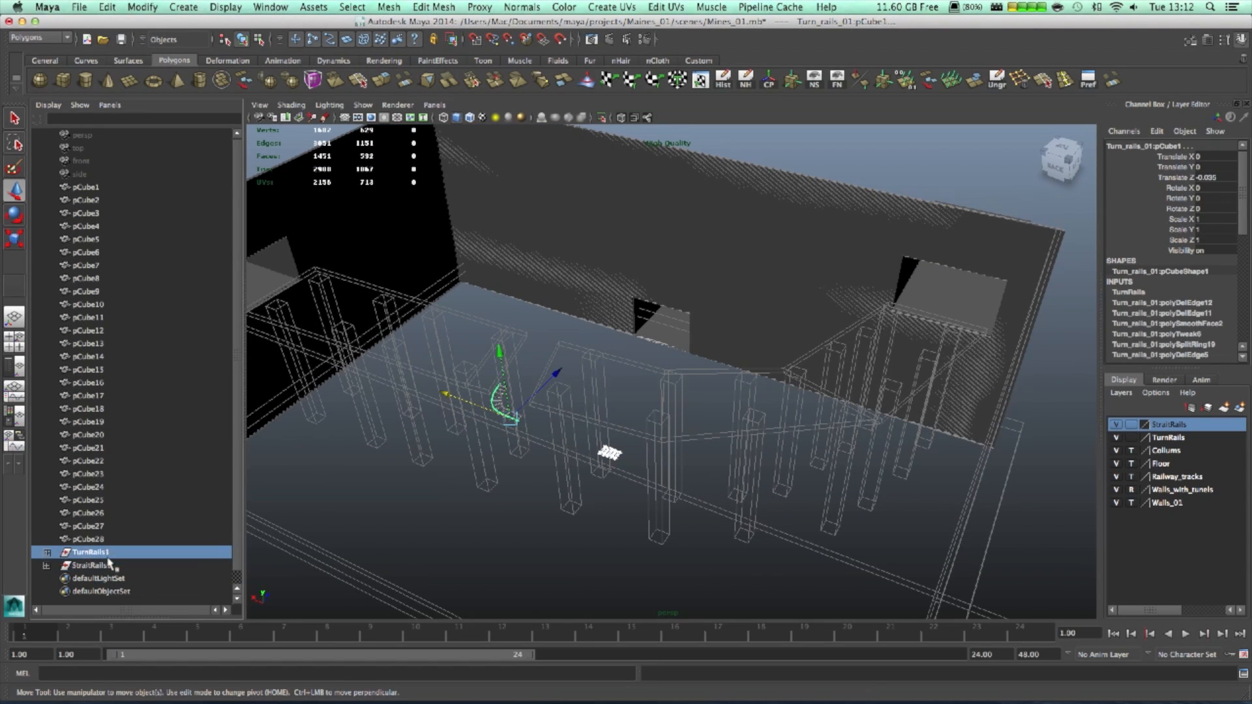
pyautogui.keyDown('shift'); pyautogui.click(92, 565); pyautogui.keyUp('shift')
# - Dismiss the Import window and scale both rail groups up uniformly to about 0.003
pyautogui.press('g')
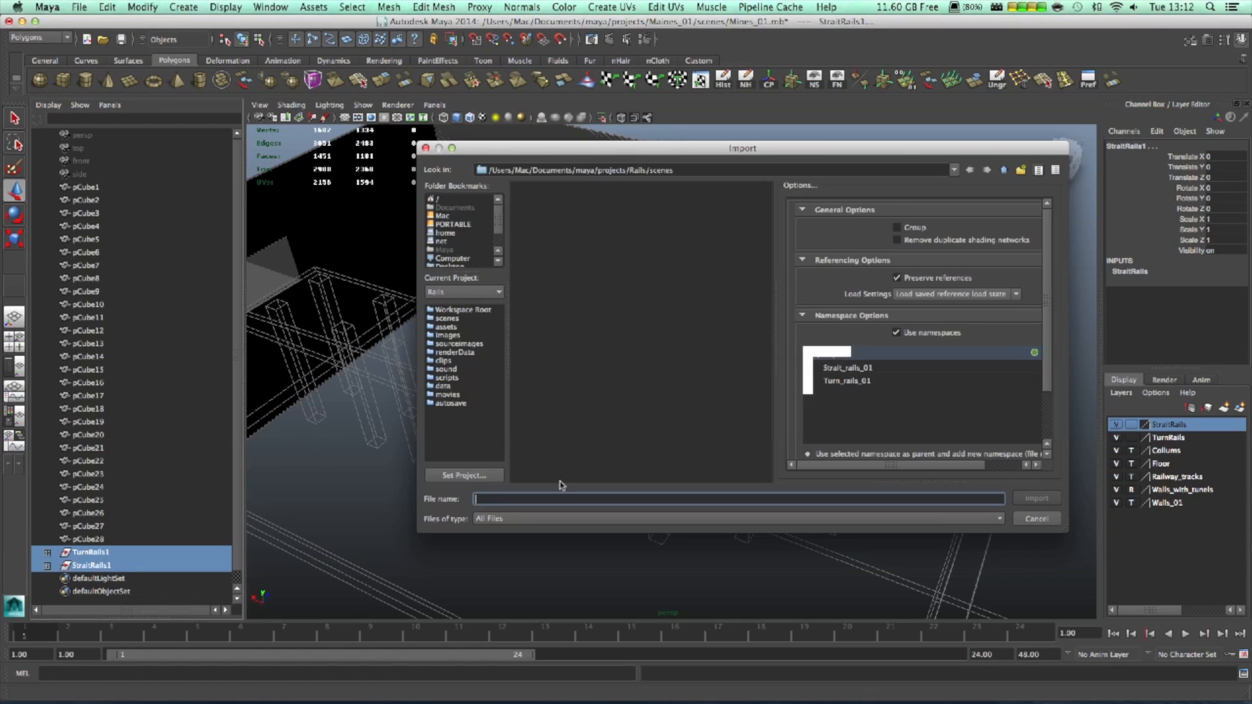
pyautogui.click(1038, 518)
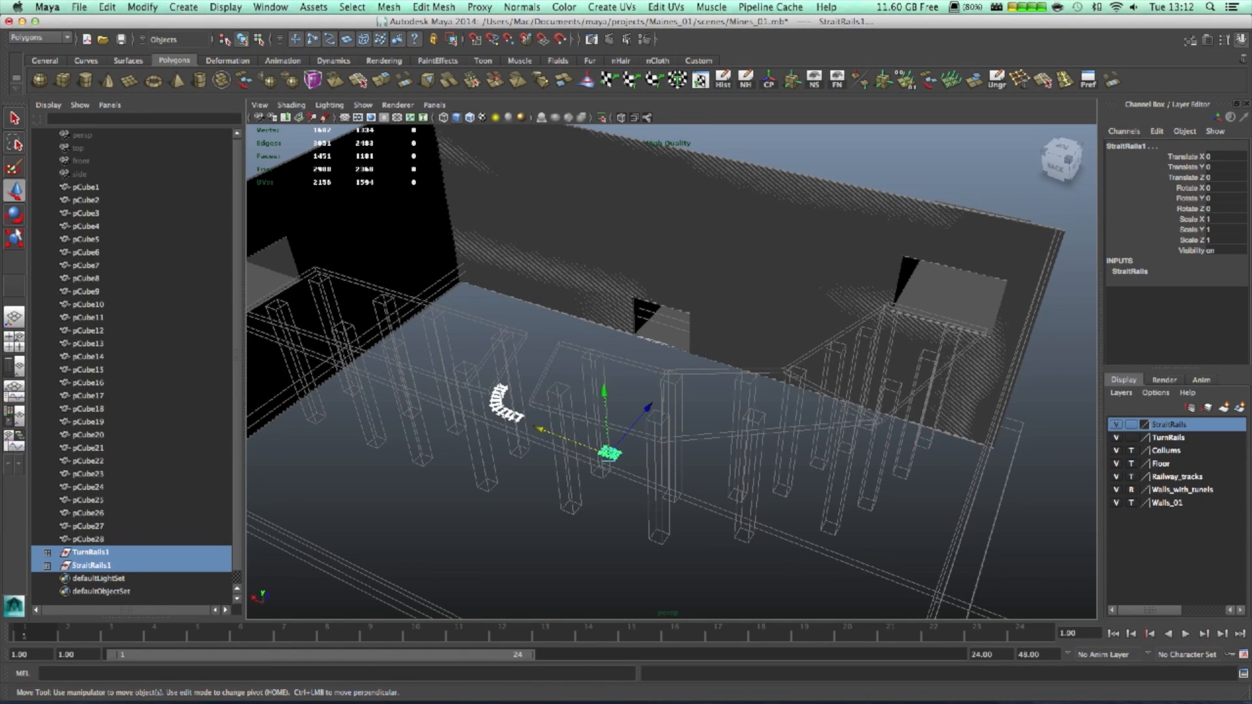
pyautogui.click(14, 239)
pyautogui.moveTo(610, 454); pyautogui.dragTo(675, 475)
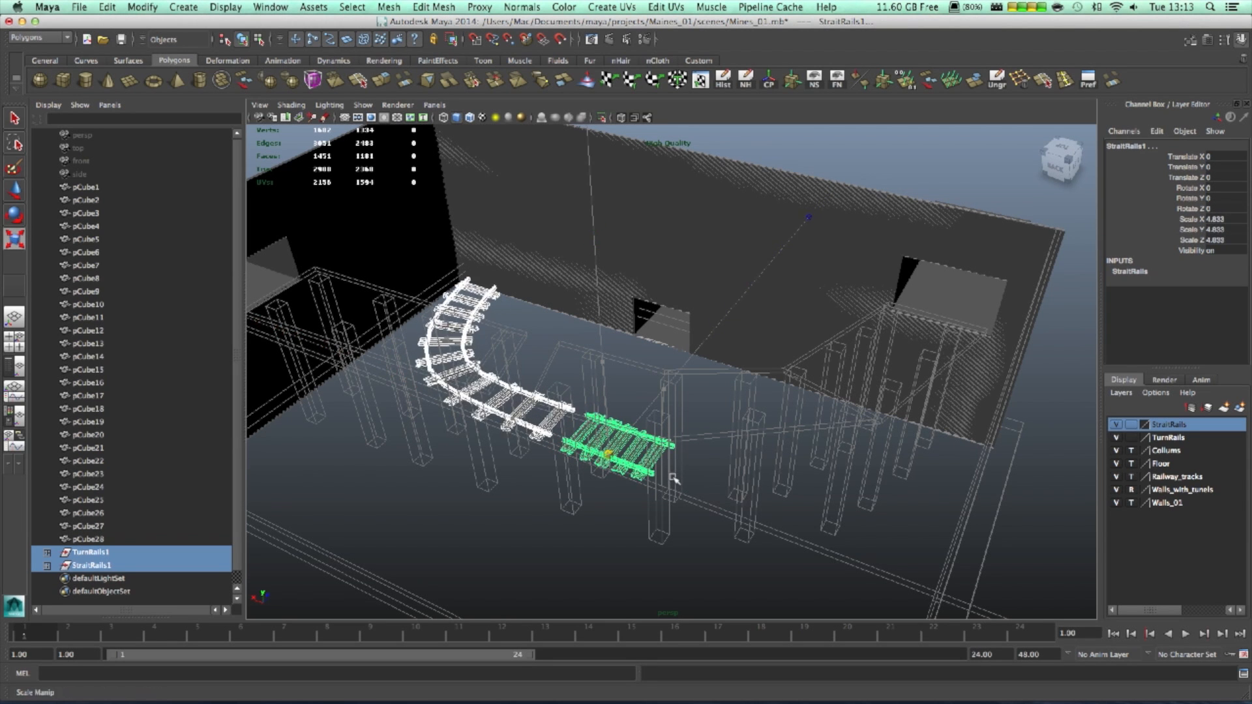
# - Select the TurnRails1 group with the Move tool and switch to the four-view layout
pyautogui.keyDown('alt'); pyautogui.moveTo(851, 490); pyautogui.dragTo(349, 414); pyautogui.keyUp('alt')
pyautogui.press('space')
pyautogui.click(328, 420)
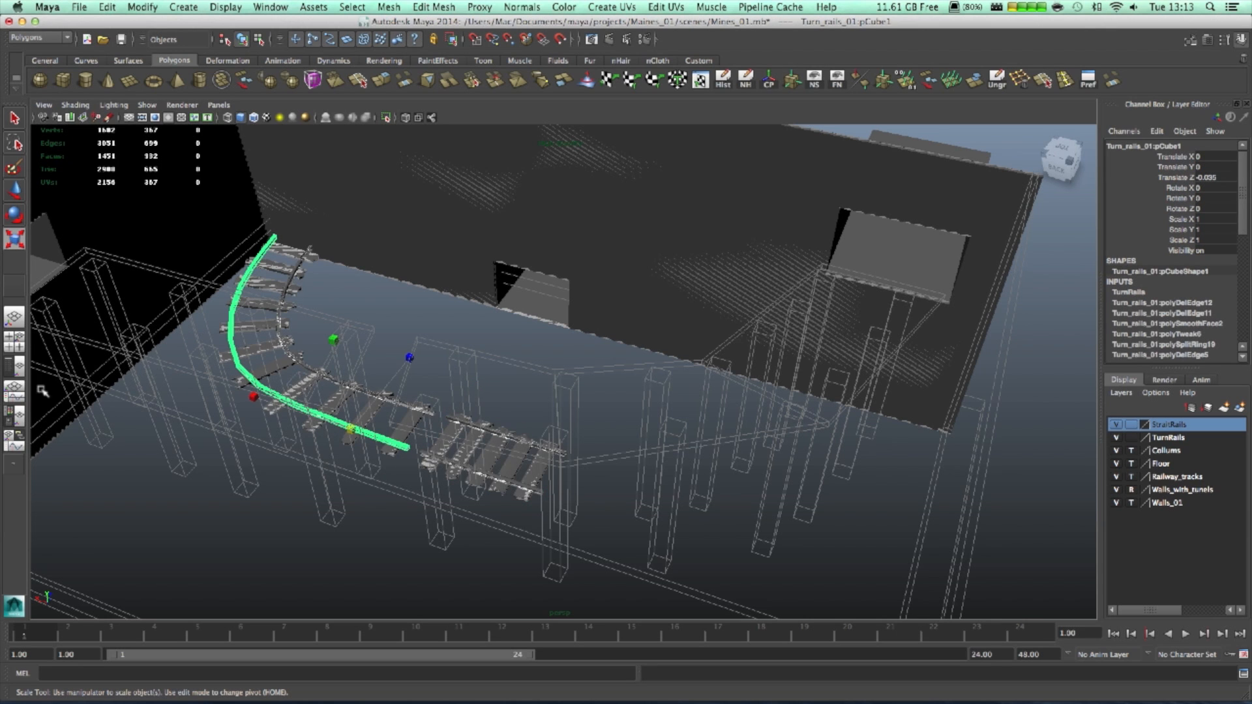
pyautogui.click(15, 367)
pyautogui.click(96, 555)
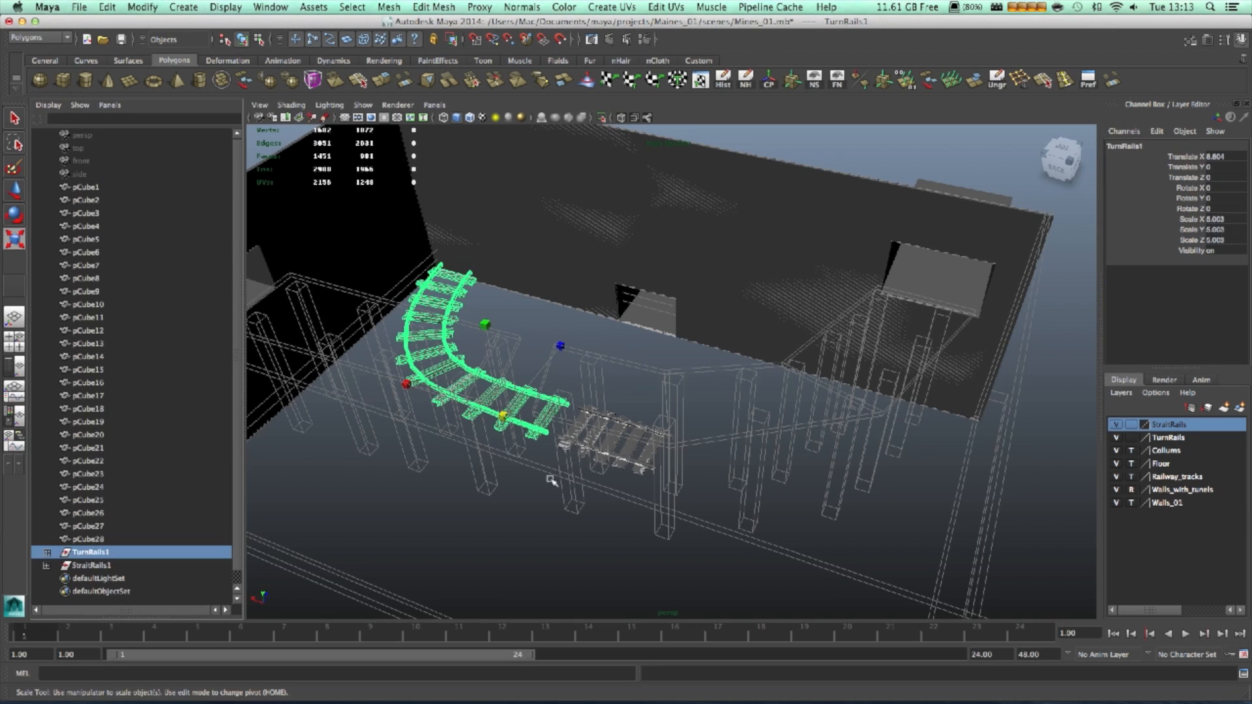
pyautogui.press('w')
pyautogui.keyDown('alt'); pyautogui.moveTo(517, 419); pyautogui.dragTo(650, 468); pyautogui.keyUp('alt')
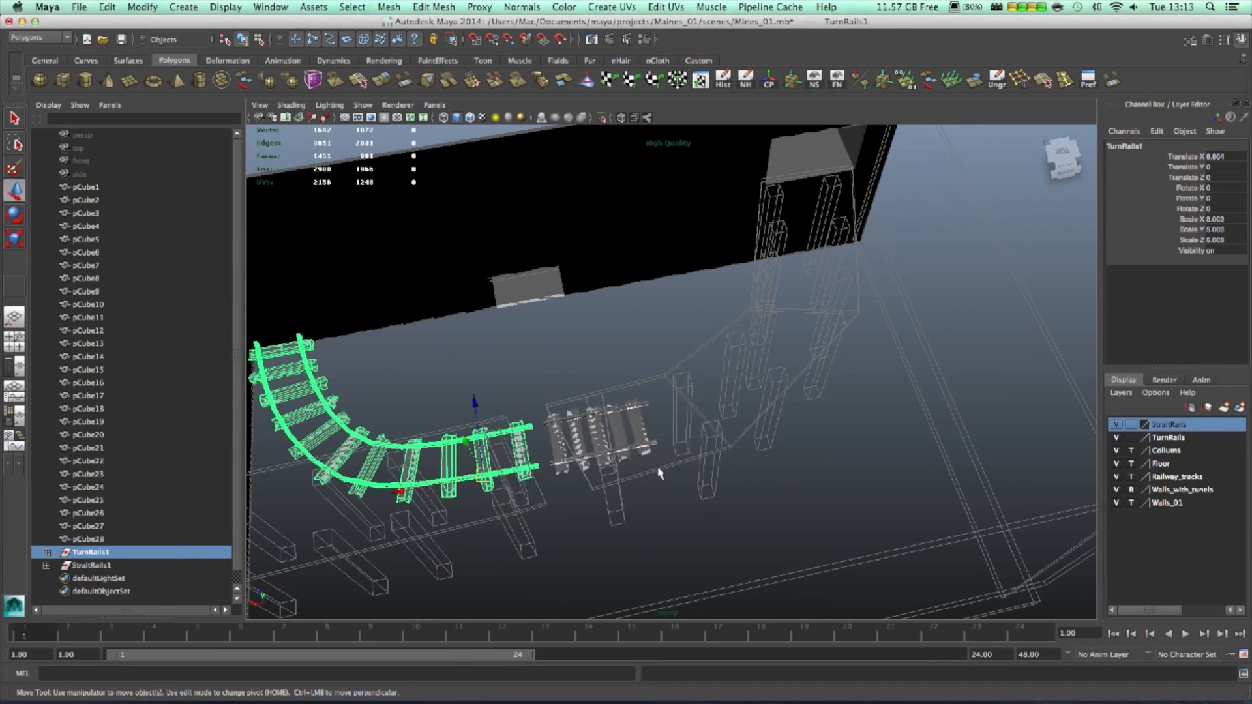
pyautogui.press('space')
pyautogui.click(19, 339)
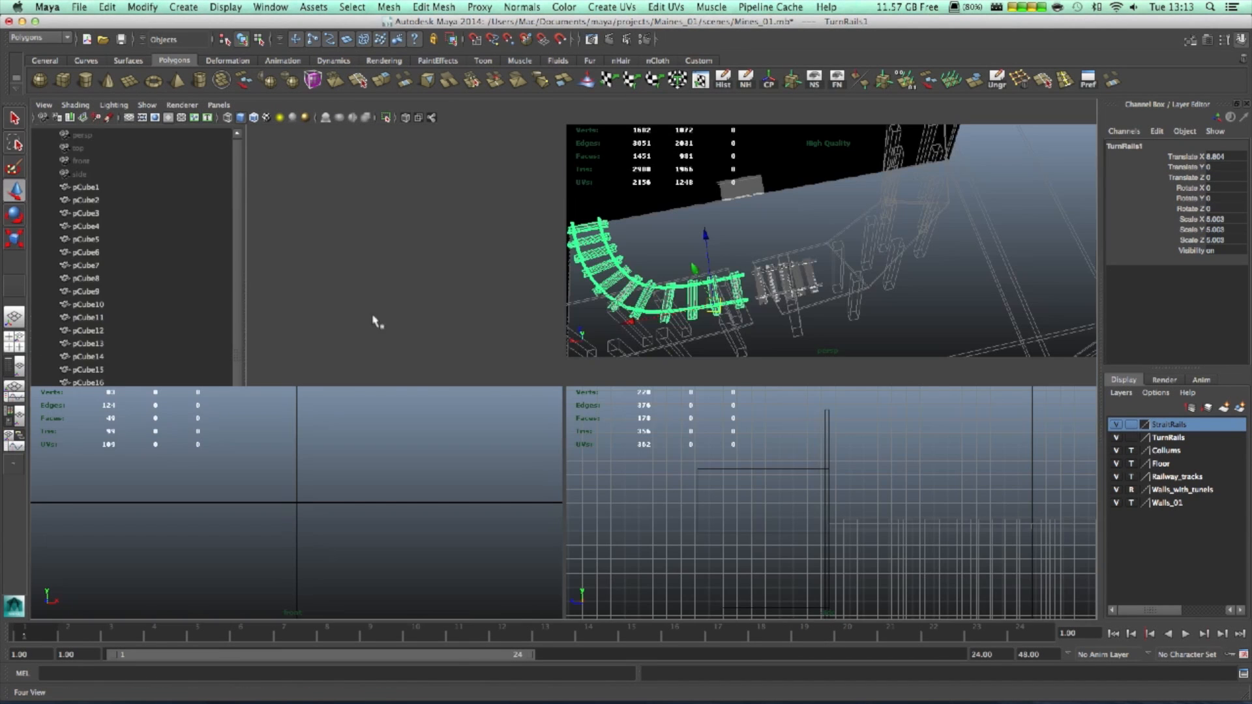
# - In the maximized top view, rotate TurnRails1 to exactly 90° on Y
pyautogui.press('space')
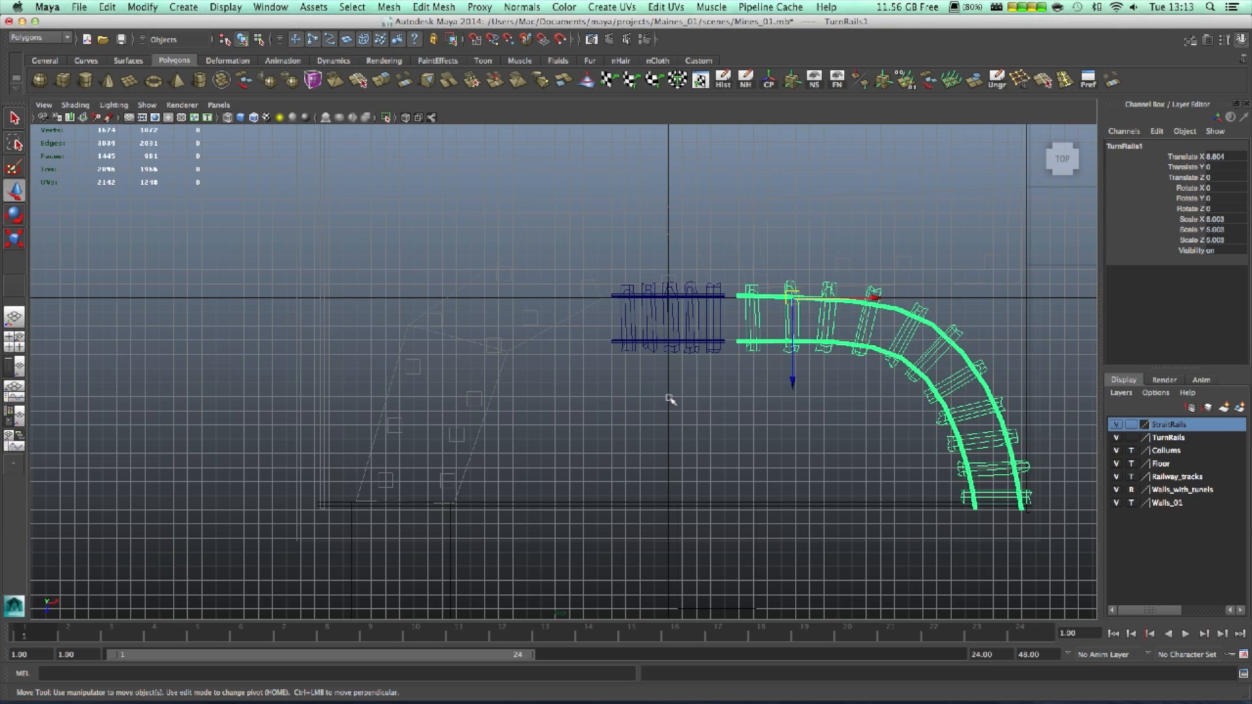
pyautogui.press('e')
pyautogui.scroll(5, 818, 409)
pyautogui.keyDown('alt'); pyautogui.moveTo(906, 397); pyautogui.dragTo(587, 433, button='middle'); pyautogui.keyUp('alt')
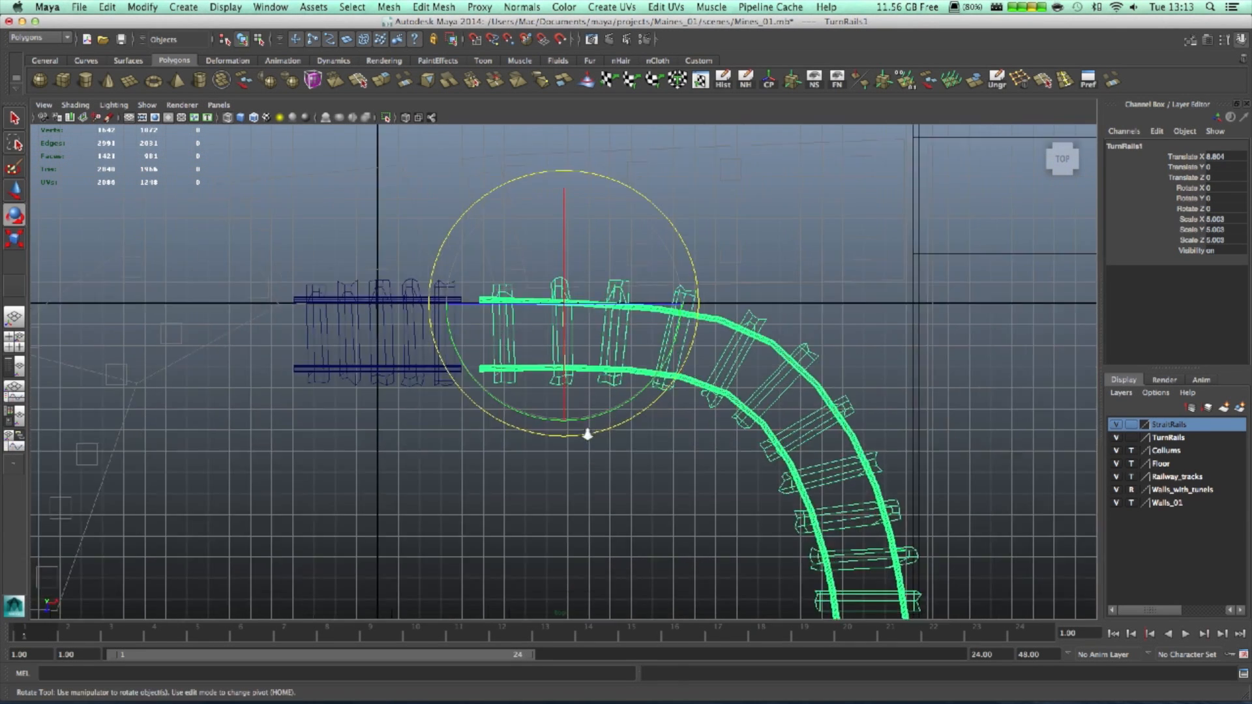
pyautogui.scroll(3, 521, 372)
pyautogui.moveTo(648, 347); pyautogui.dragTo(621, 195)
pyautogui.doubleClick(1230, 198)
pyautogui.write('90')
pyautogui.press('Tab')
# - Move TurnRails1 down-left to about X -10.63, Z 9.284 beside the straight rails
pyautogui.scroll(-3, 685, 527)
pyautogui.scroll(-5, 654, 530)
pyautogui.keyDown('alt'); pyautogui.moveTo(605, 458); pyautogui.dragTo(764, 331, button='middle'); pyautogui.keyUp('alt')
pyautogui.press('w')
pyautogui.moveTo(729, 202); pyautogui.dragTo(393, 340)
pyautogui.scroll(-1, 438, 402)
pyautogui.keyDown('alt'); pyautogui.moveTo(438, 403); pyautogui.dragTo(375, 438, button='middle'); pyautogui.keyUp('alt')
pyautogui.moveTo(352, 427); pyautogui.dragTo(326, 409)
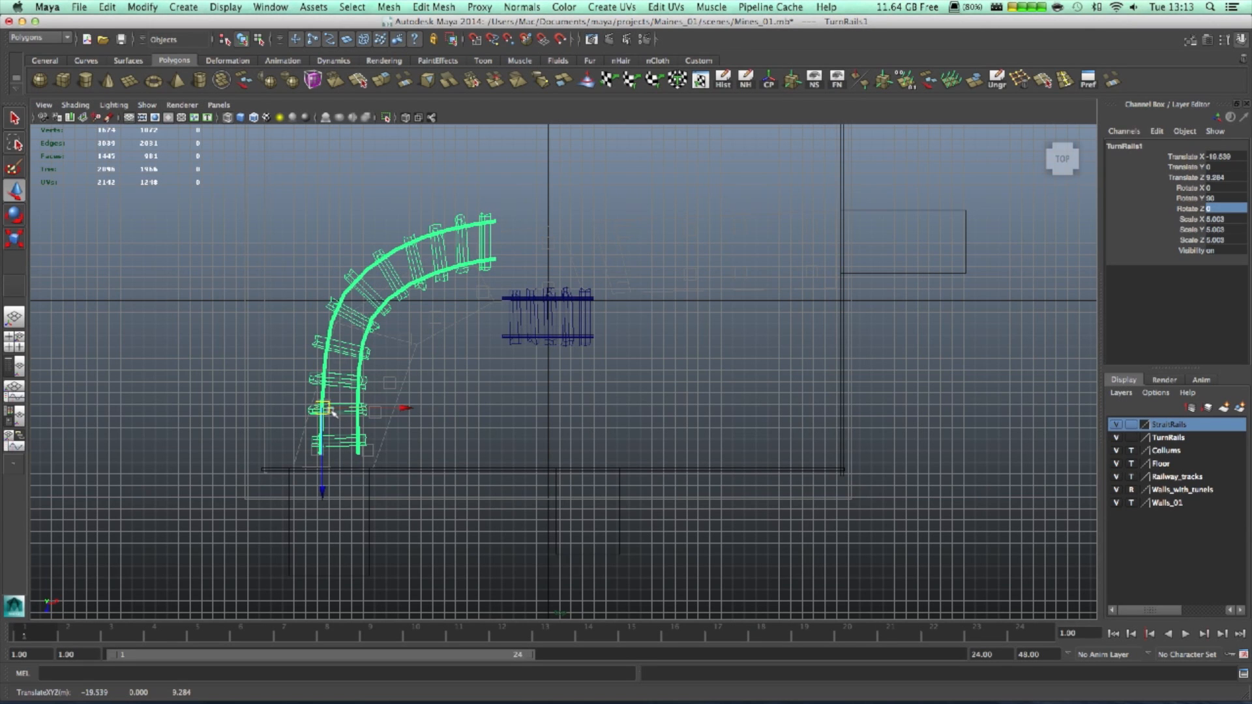
pyautogui.moveTo(332, 411); pyautogui.dragTo(326, 410)
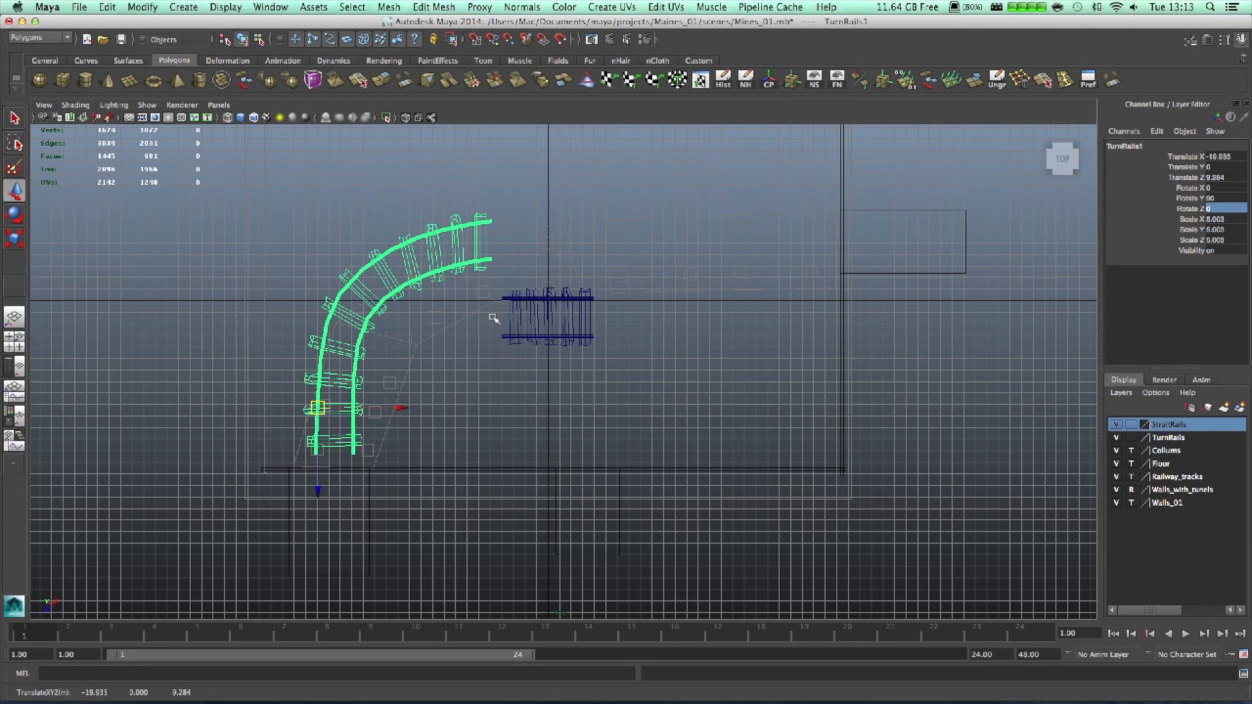
pyautogui.click(546, 320)
pyautogui.press('space')
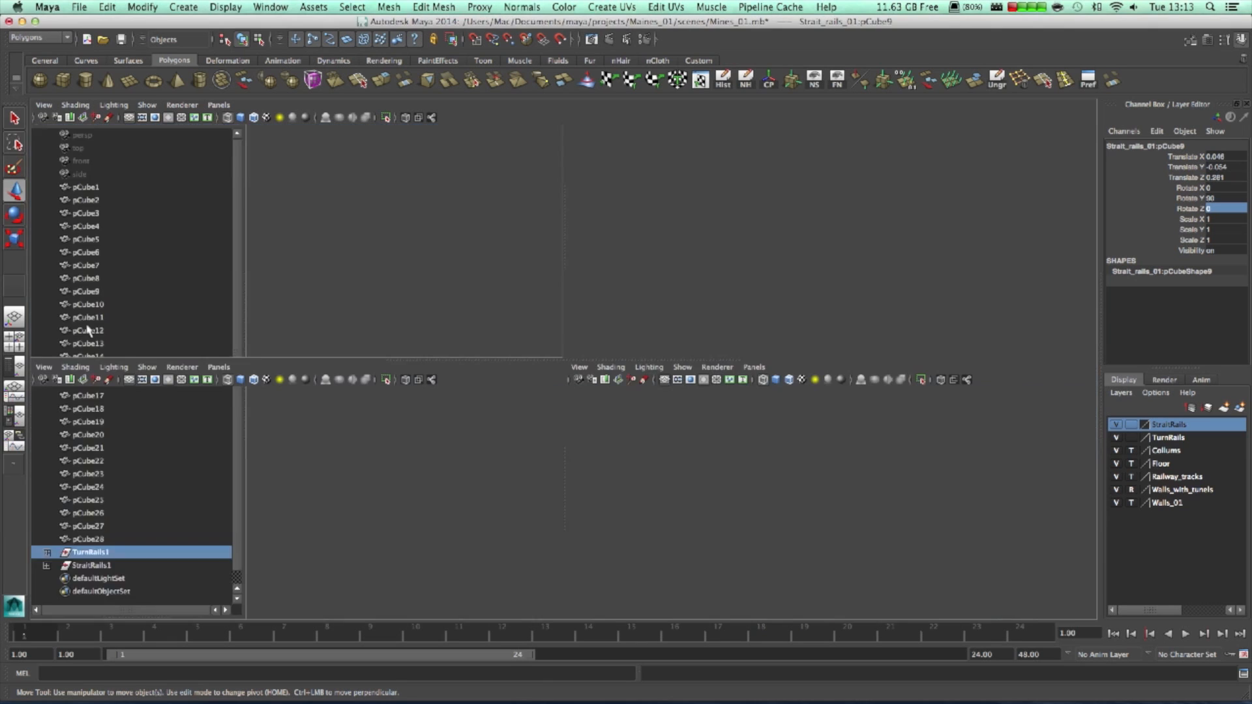
# - Move StraitRails1 along X and Z so it butts against the curved rail's end
pyautogui.press('space')
pyautogui.keyDown('alt'); pyautogui.moveTo(766, 329); pyautogui.dragTo(783, 349); pyautogui.keyUp('alt')
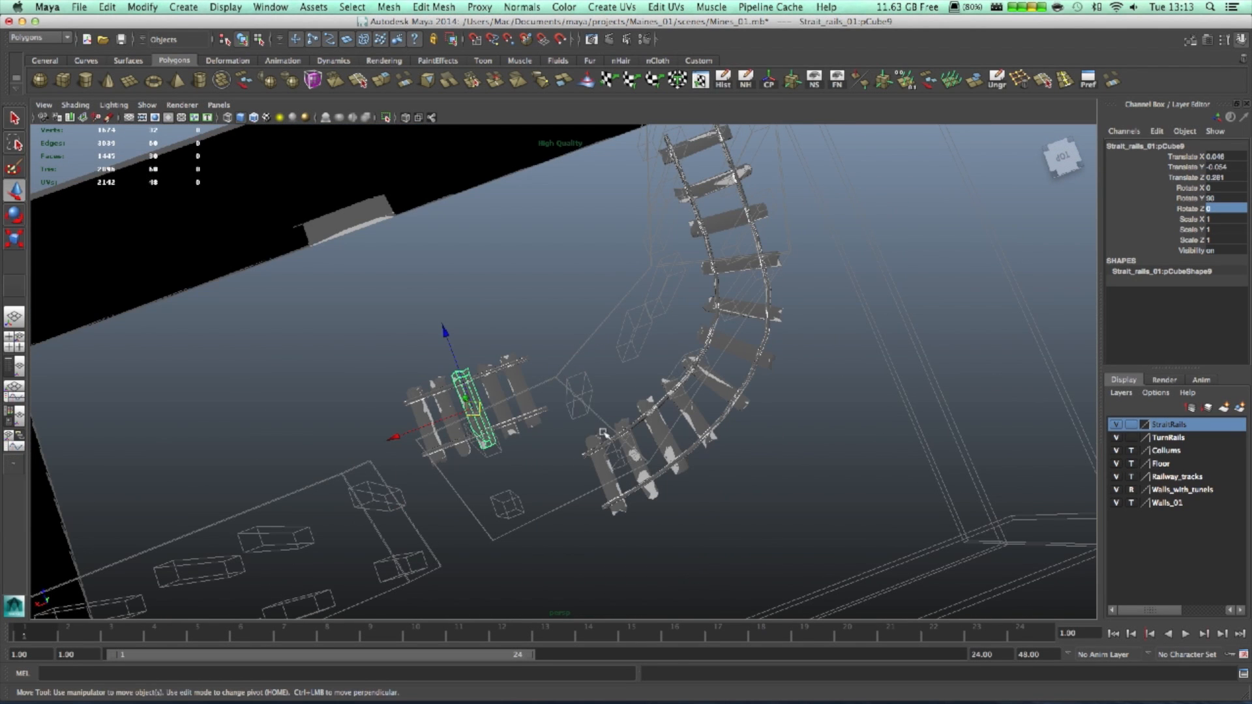
pyautogui.click(14, 366)
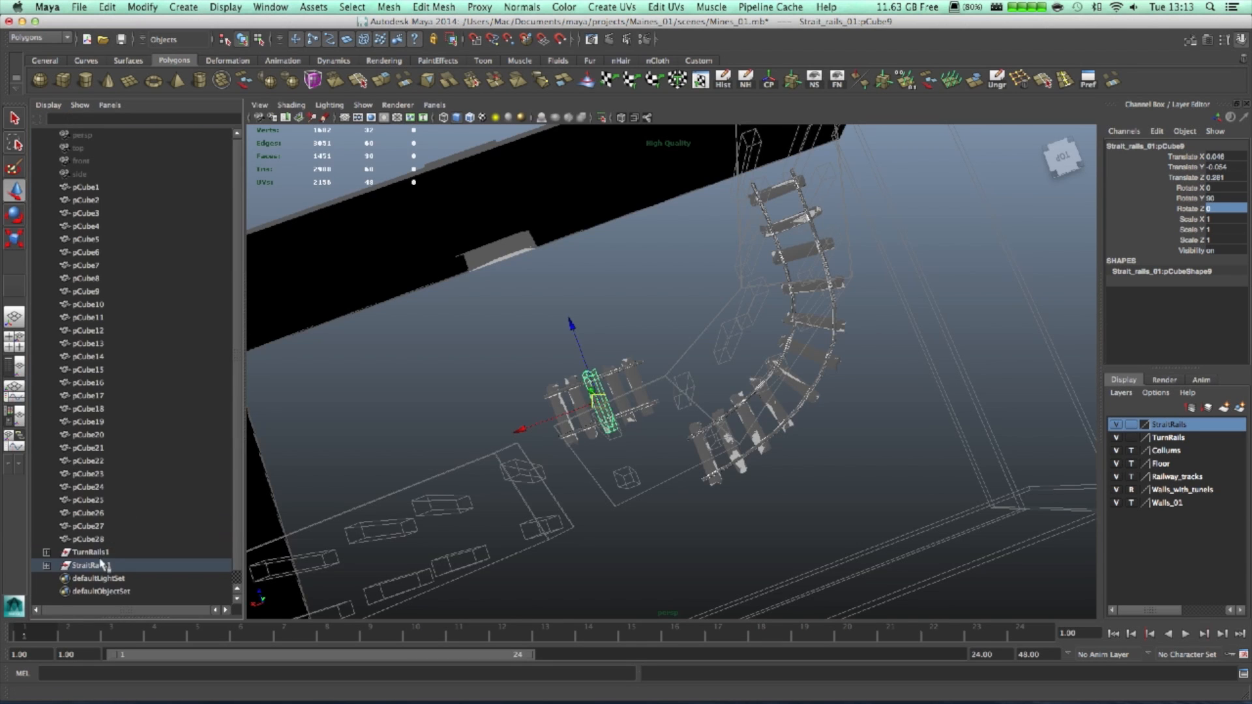
pyautogui.click(96, 541)
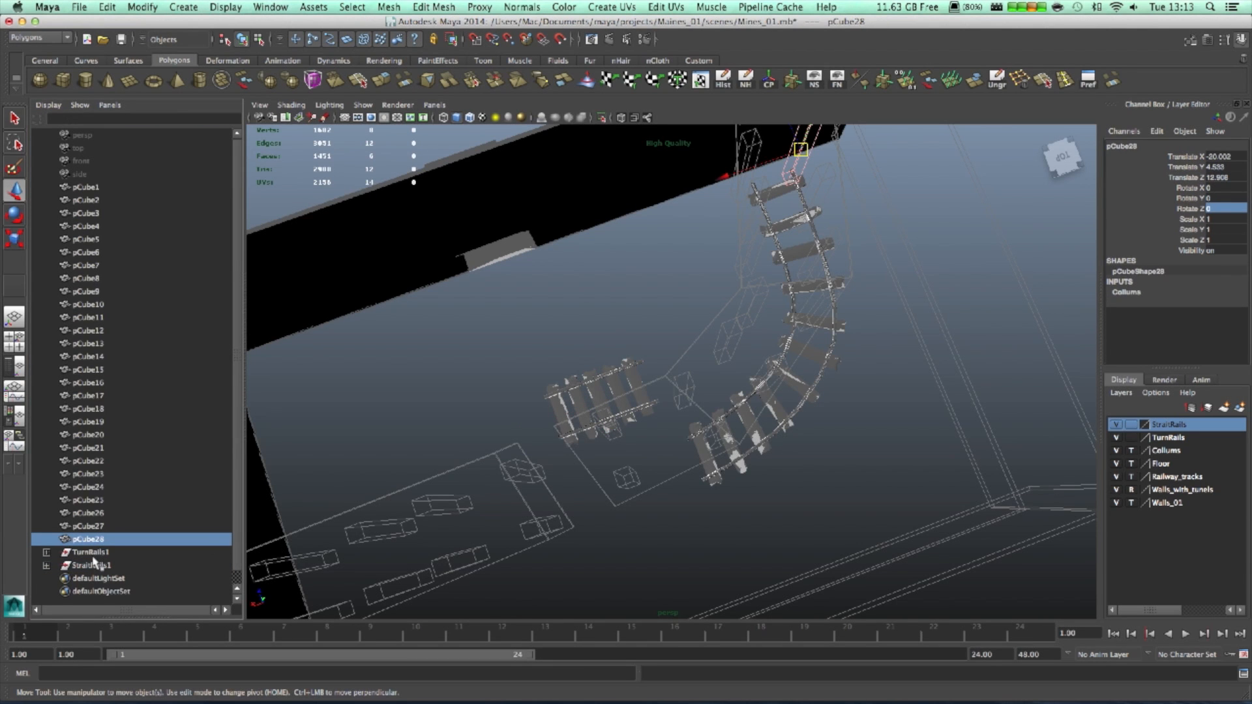
pyautogui.click(90, 553)
pyautogui.click(91, 565)
pyautogui.moveTo(597, 337); pyautogui.dragTo(620, 414)
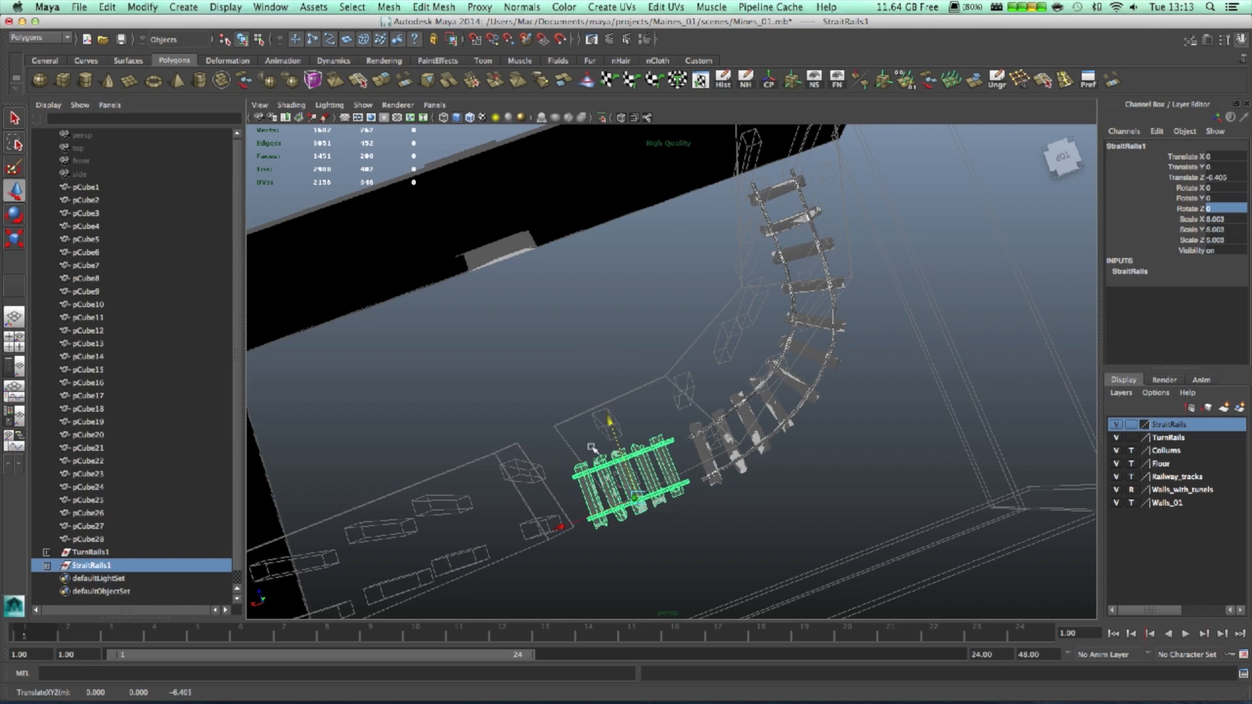
pyautogui.moveTo(562, 524); pyautogui.dragTo(576, 519)
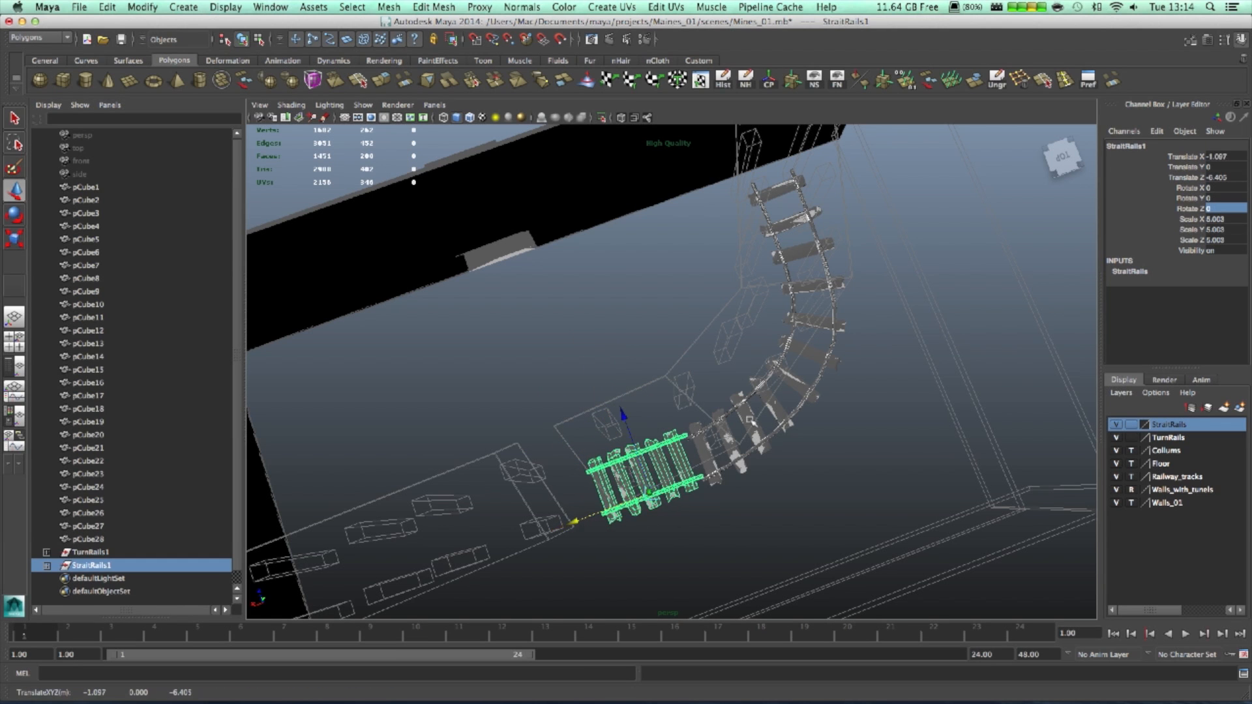
pyautogui.scroll(3, 739, 397)
pyautogui.keyDown('alt'); pyautogui.moveTo(737, 396); pyautogui.dragTo(921, 385, button='right'); pyautogui.keyUp('alt')
pyautogui.keyDown('alt'); pyautogui.moveTo(875, 369); pyautogui.dragTo(850, 309); pyautogui.keyUp('alt')
pyautogui.keyDown('alt'); pyautogui.moveTo(851, 309); pyautogui.dragTo(706, 284, button='middle'); pyautogui.keyUp('alt')
pyautogui.keyDown('alt'); pyautogui.moveTo(530, 350); pyautogui.dragTo(585, 447); pyautogui.keyUp('alt')
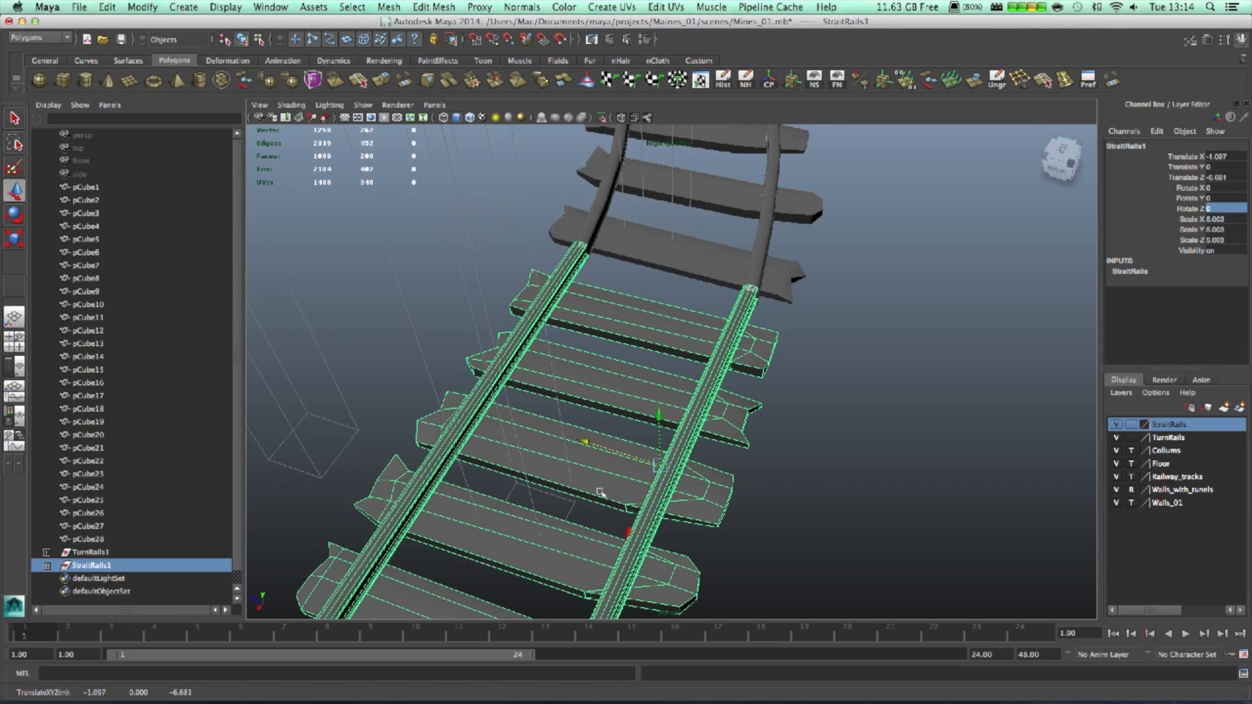
pyautogui.moveTo(632, 528); pyautogui.dragTo(613, 528, button='middle')
pyautogui.moveTo(576, 454); pyautogui.dragTo(832, 285)
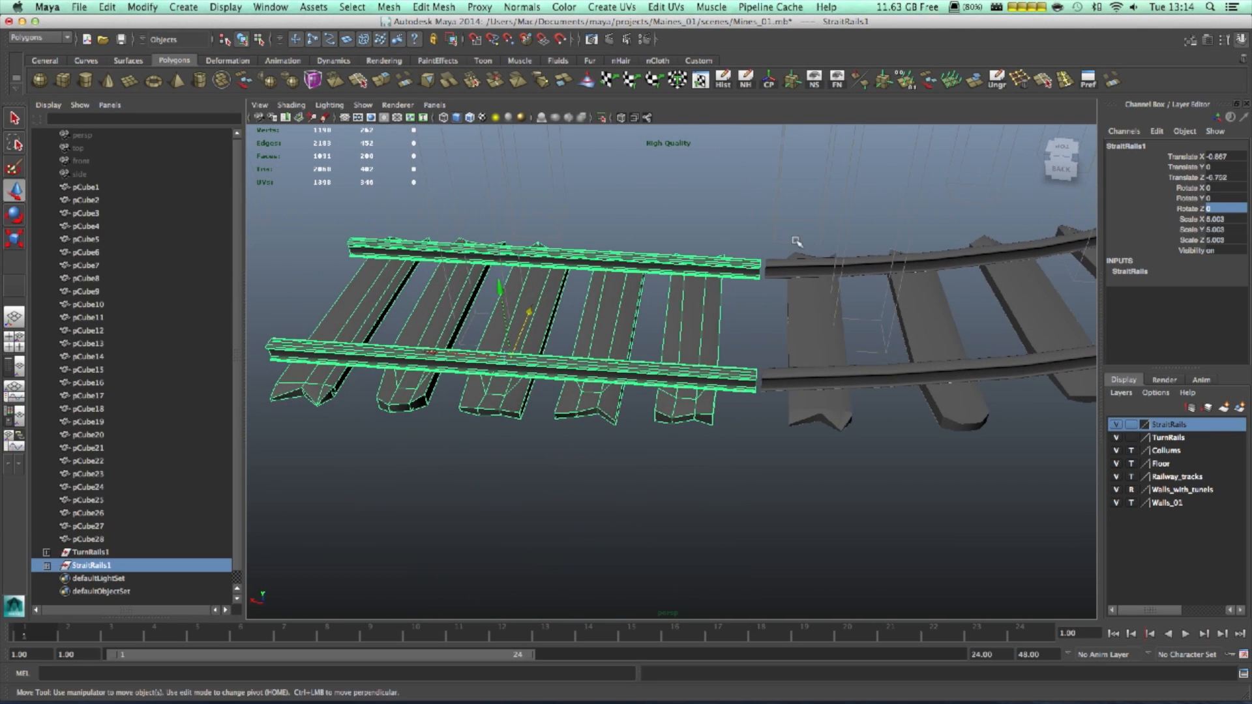
# - Select both rail groups and raise them to about Y 10.56 onto the columns
pyautogui.click(832, 286)
pyautogui.keyDown('alt'); pyautogui.moveTo(831, 286); pyautogui.dragTo(678, 319, button='right'); pyautogui.keyUp('alt')
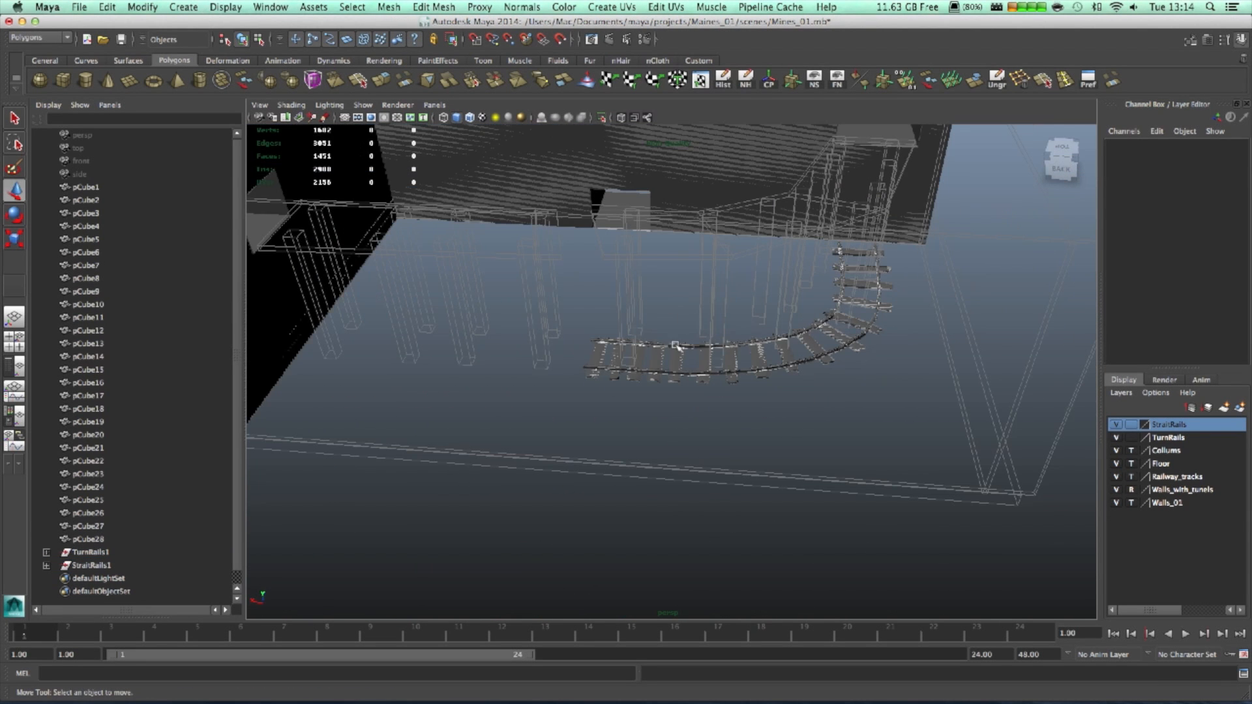
pyautogui.moveTo(660, 332); pyautogui.dragTo(749, 388)
pyautogui.click(91, 552)
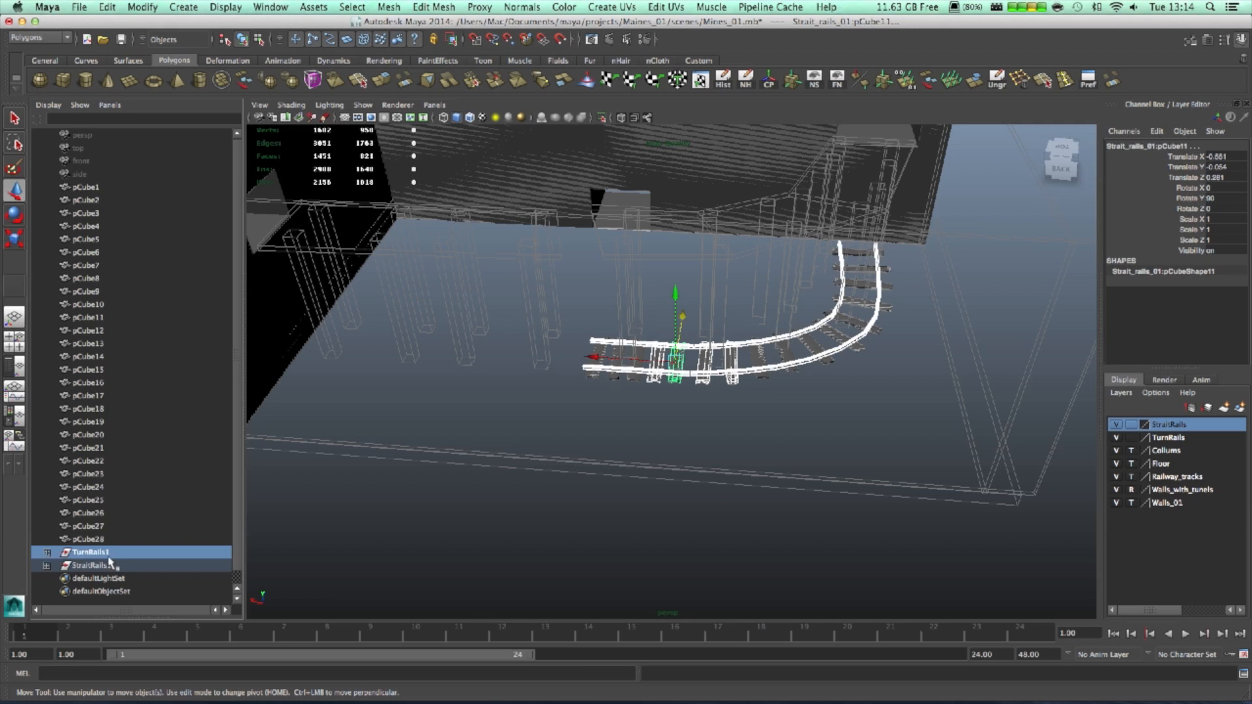
pyautogui.keyDown('shift'); pyautogui.click(92, 565); pyautogui.keyUp('shift')
pyautogui.moveTo(631, 300); pyautogui.dragTo(641, 155)
pyautogui.keyDown('alt'); pyautogui.moveTo(748, 239); pyautogui.dragTo(766, 316, button='middle'); pyautogui.keyUp('alt')
pyautogui.keyDown('alt'); pyautogui.moveTo(766, 316); pyautogui.dragTo(912, 391); pyautogui.keyUp('alt')
pyautogui.click(24, 323)
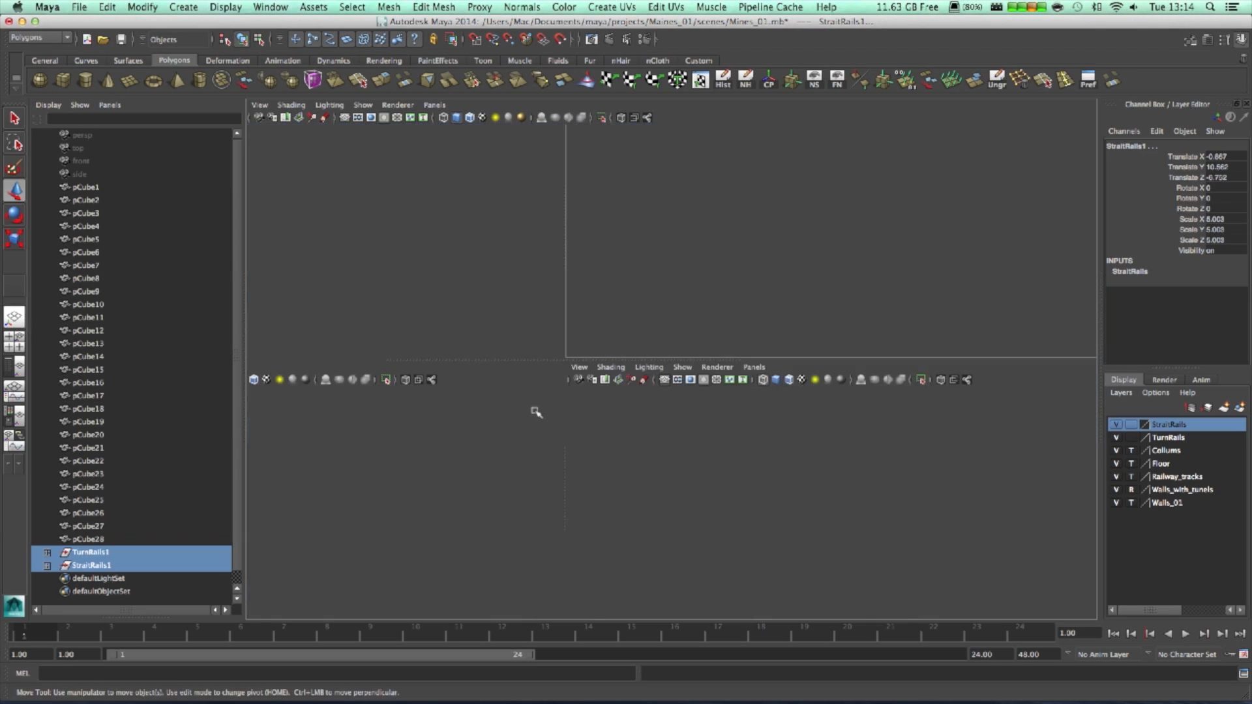
# - Duplicate StraitRails1 and slide the copy along X to extend the track
pyautogui.keyDown('alt'); pyautogui.moveTo(531, 428); pyautogui.dragTo(500, 485); pyautogui.keyUp('alt')
pyautogui.click(511, 485)
pyautogui.keyDown('alt'); pyautogui.moveTo(548, 493); pyautogui.dragTo(740, 295, button='middle'); pyautogui.keyUp('alt')
pyautogui.click(18, 366)
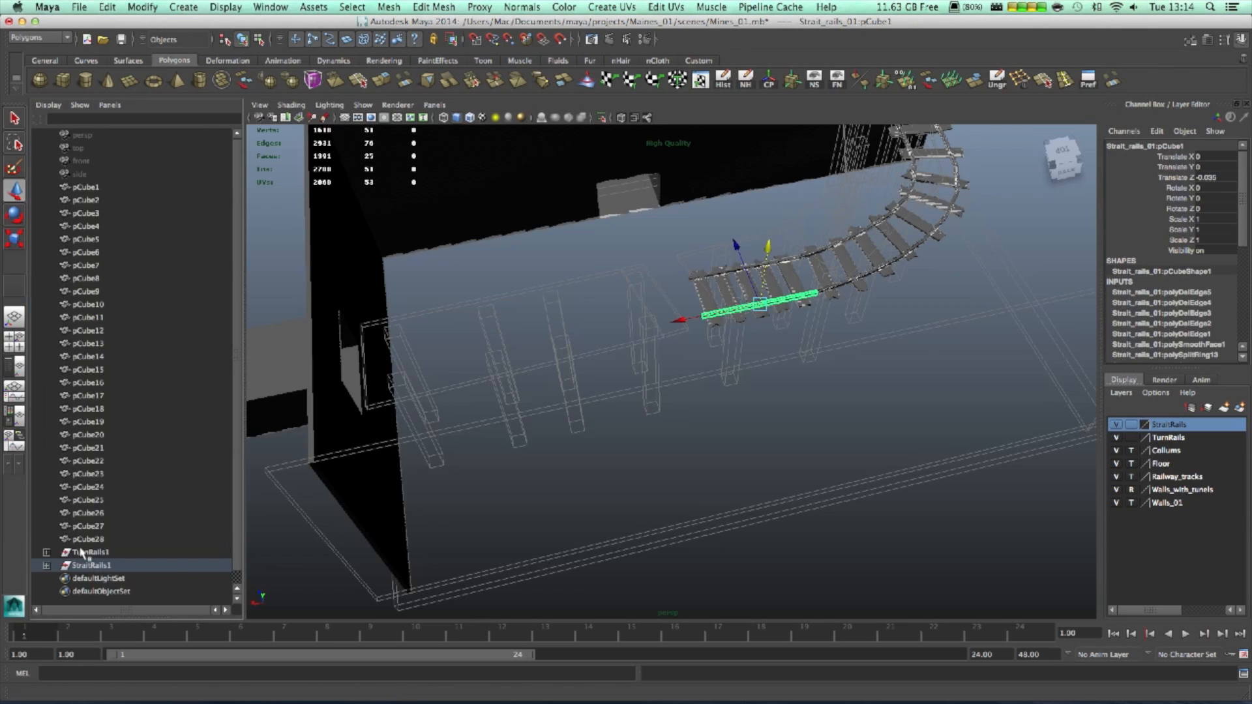
pyautogui.click(85, 566)
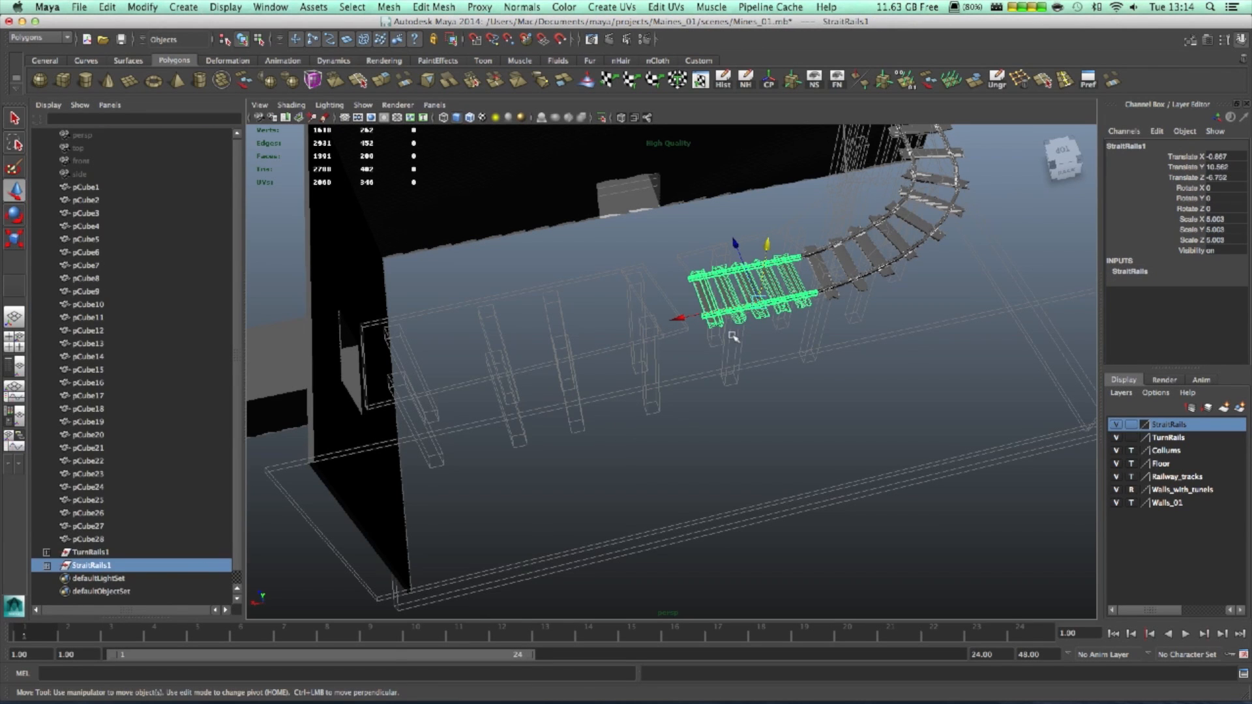
pyautogui.hotkey('ctrl', 'd')
pyautogui.moveTo(681, 317); pyautogui.dragTo(890, 313)
# - Duplicate the latest copy, rotate it to 90° on Y, and select the StraitRails5 group
pyautogui.hotkey('ctrl', 'd')
pyautogui.hotkey('ctrl', 'd')
pyautogui.hotkey('ctrl', 'd')
pyautogui.press('e')
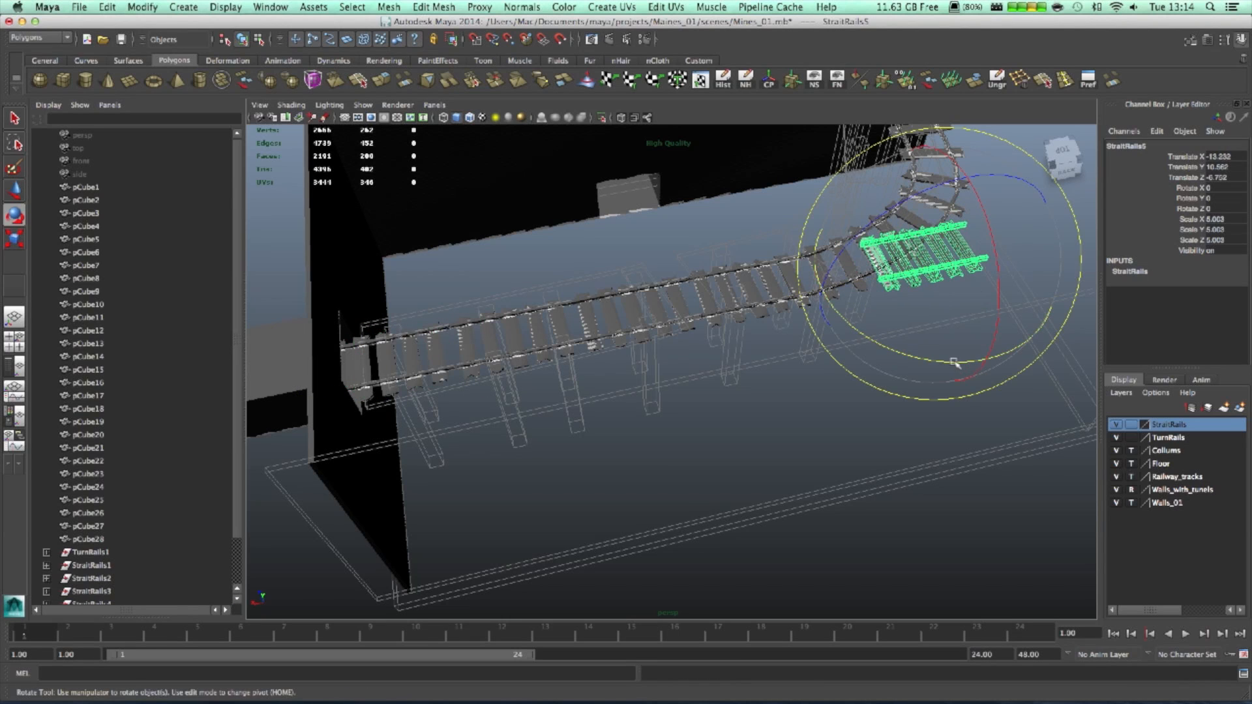
pyautogui.moveTo(954, 362); pyautogui.dragTo(792, 334)
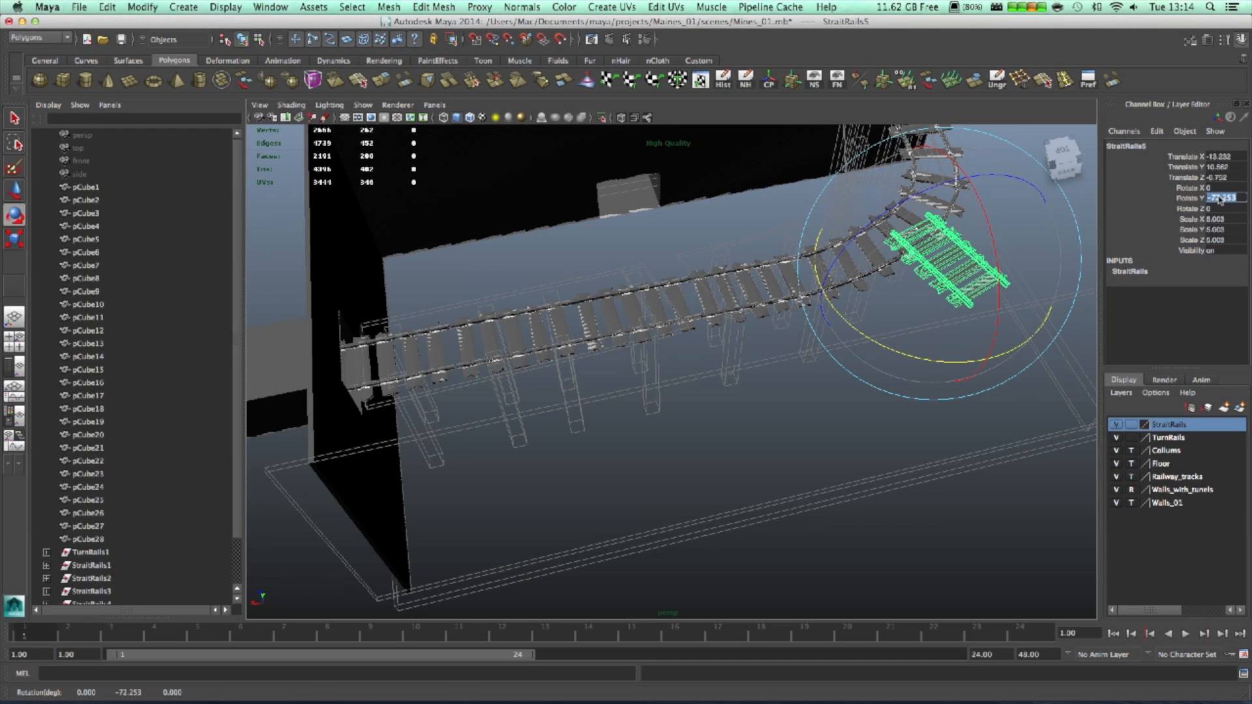
pyautogui.write('90')
pyautogui.press('Tab')
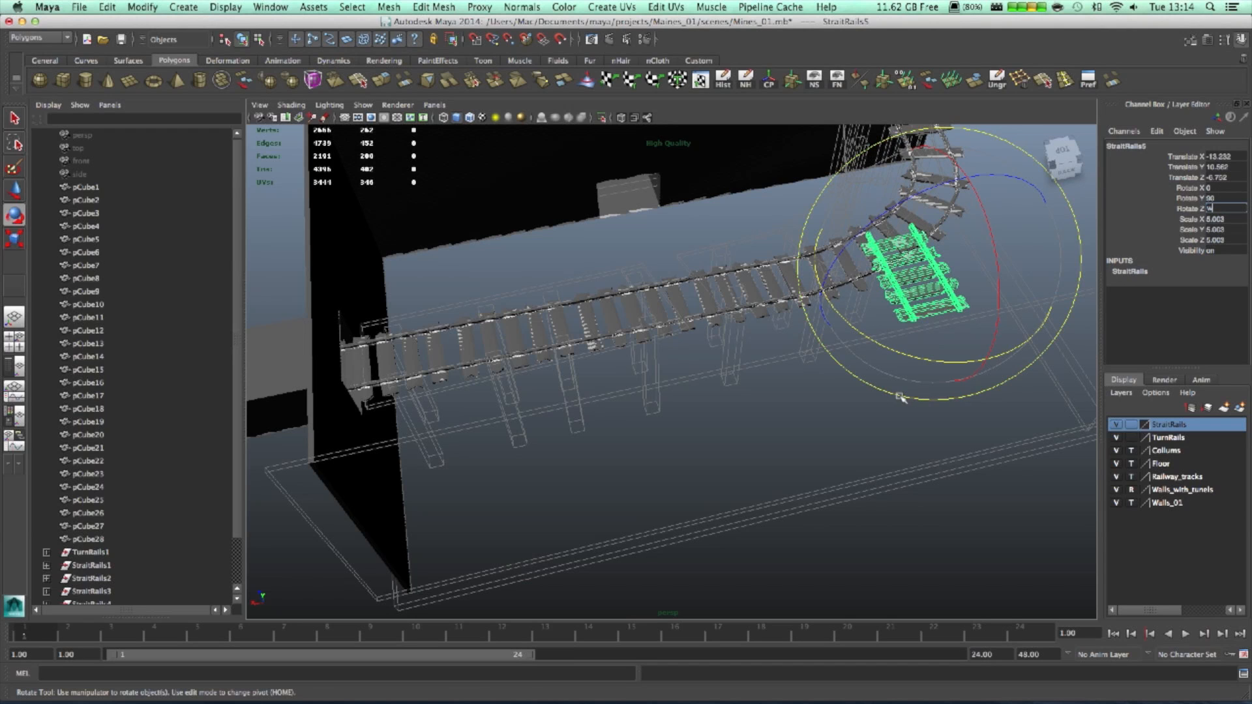
pyautogui.click(932, 309)
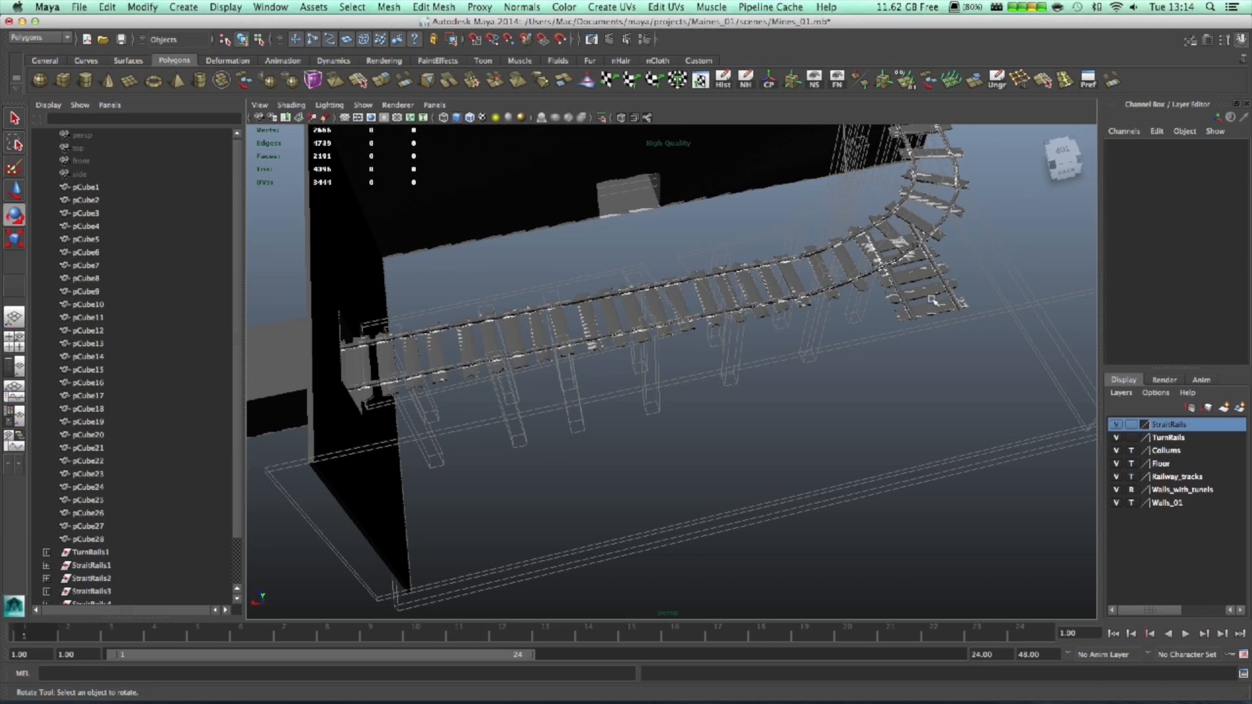
pyautogui.scroll(-2, 138, 553)
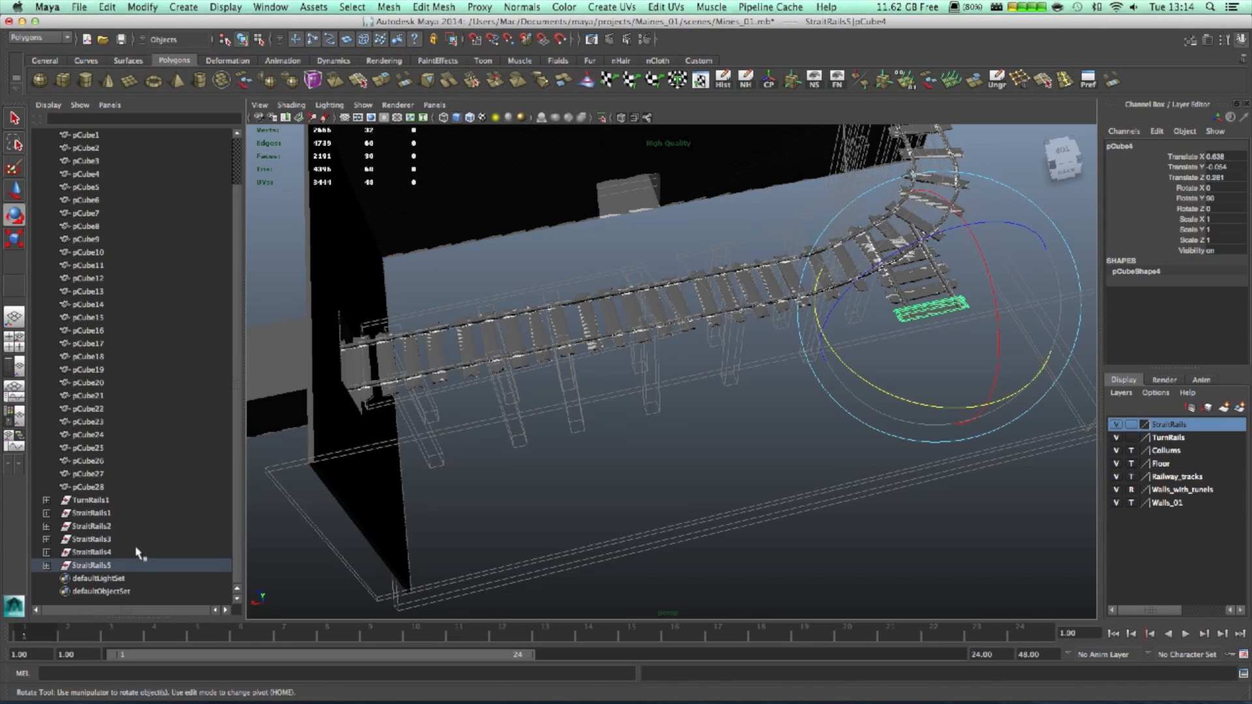
pyautogui.click(91, 565)
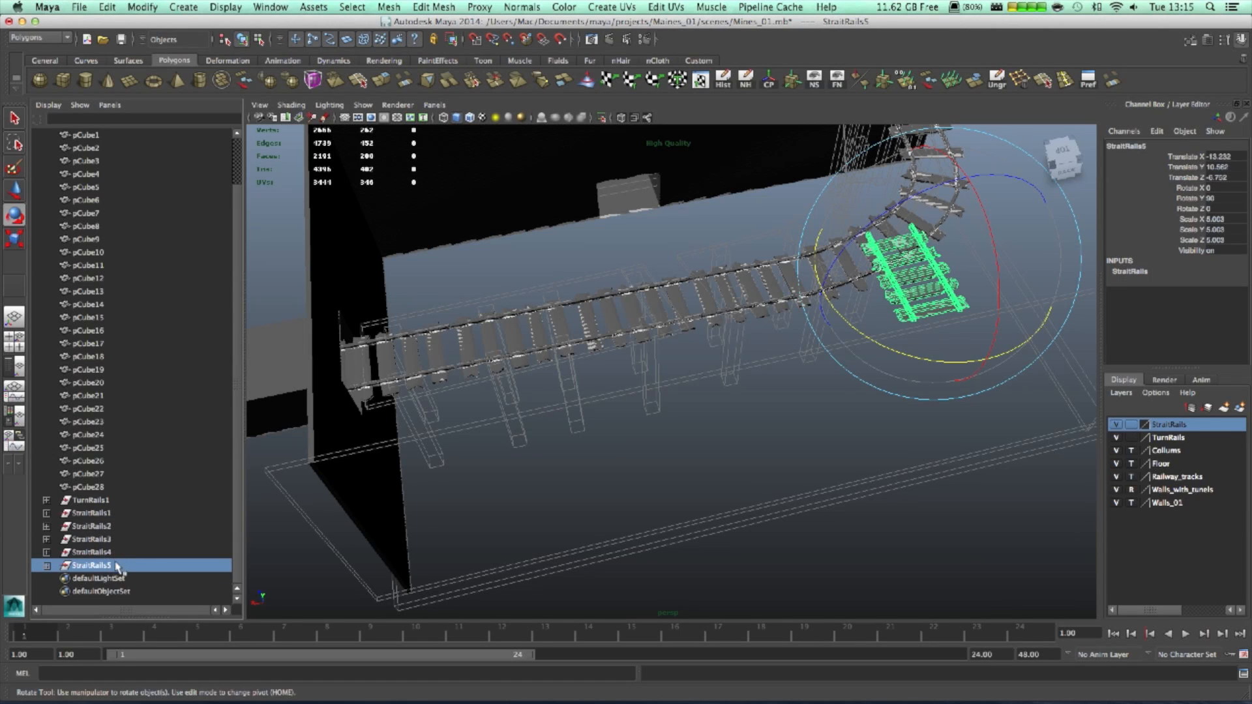
# - Move StraitRails5 up and sideways onto the ledge in the tunnel wall
pyautogui.press('w')
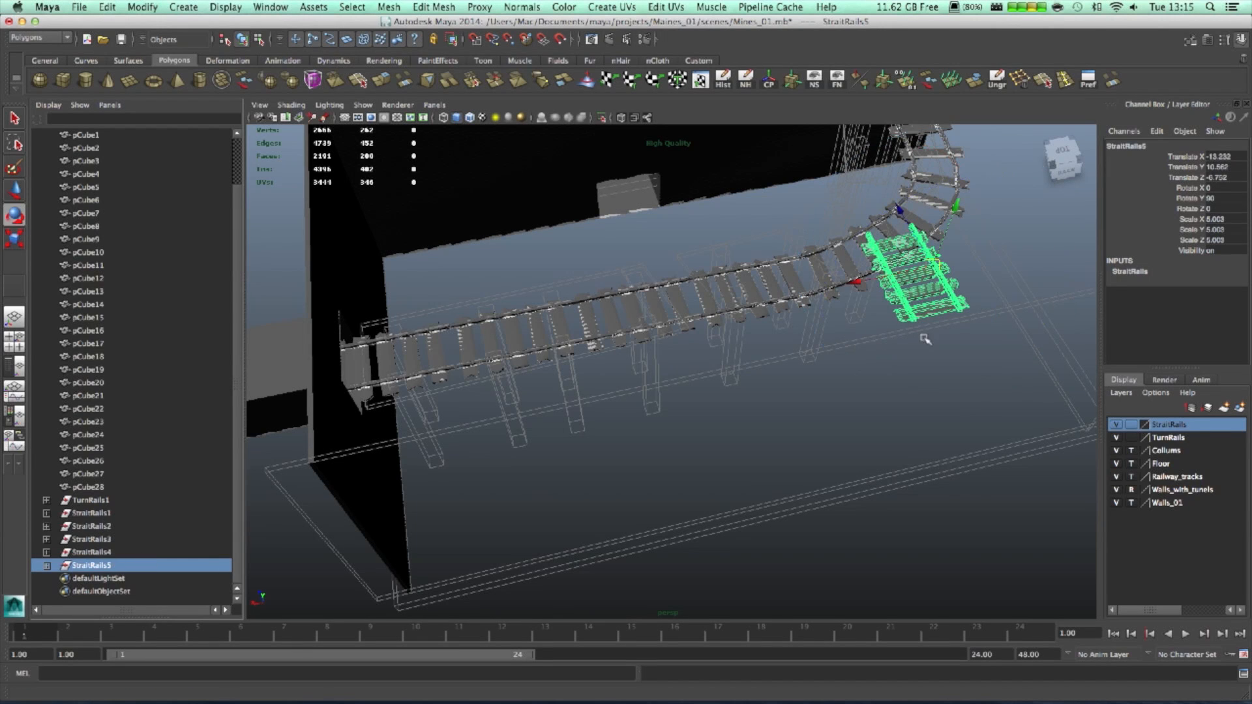
pyautogui.keyDown('alt'); pyautogui.moveTo(823, 414); pyautogui.dragTo(619, 643, button='middle'); pyautogui.keyUp('alt')
pyautogui.moveTo(684, 453); pyautogui.dragTo(596, 217)
pyautogui.moveTo(554, 268); pyautogui.dragTo(633, 261)
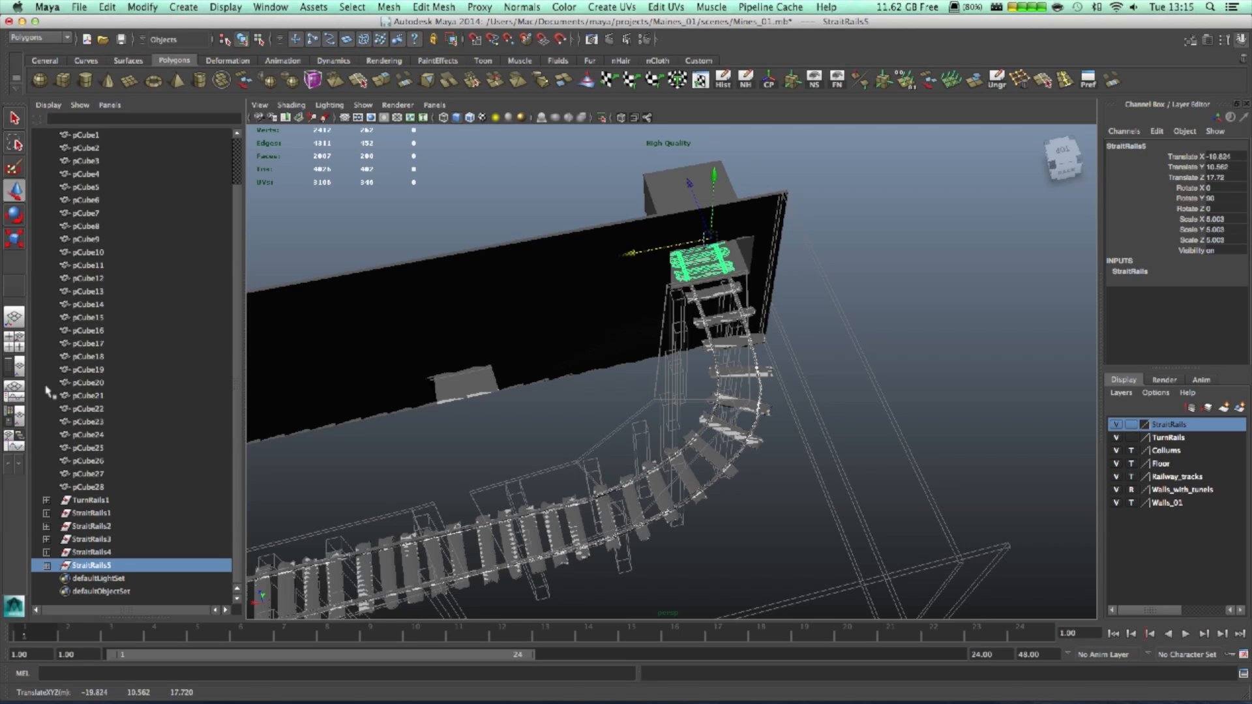
# - Align StraitRails5 with the curved rails in the top view, ending at X -10.666, Z 17.278
pyautogui.click(15, 340)
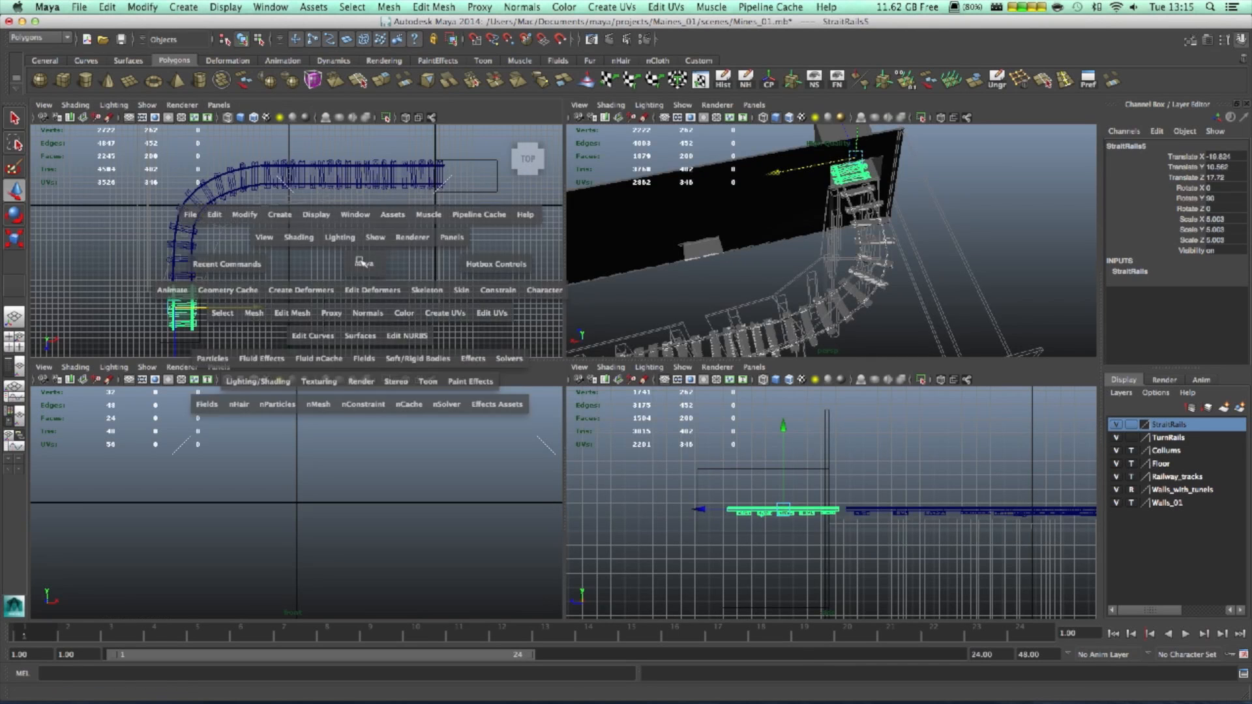
pyautogui.press('space')
pyautogui.press('f')
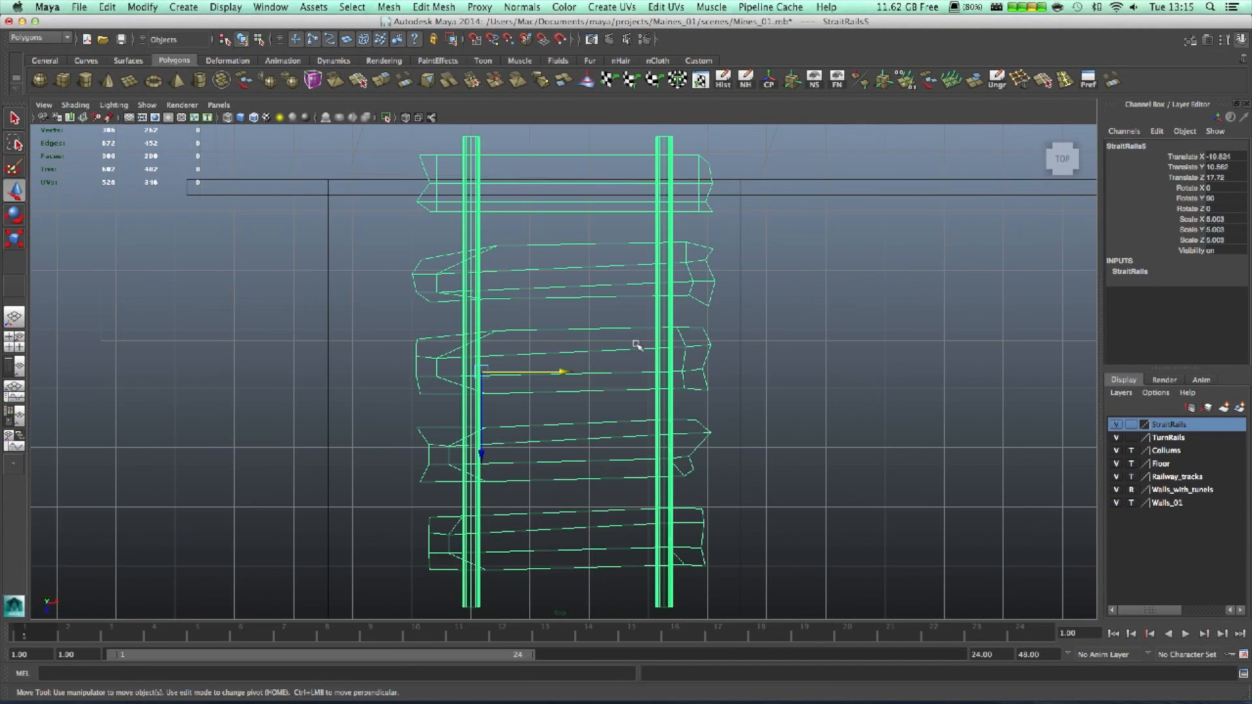
pyautogui.scroll(-3, 626, 341)
pyautogui.keyDown('alt'); pyautogui.moveTo(551, 386); pyautogui.dragTo(524, 434, button='middle'); pyautogui.keyUp('alt')
pyautogui.moveTo(474, 429); pyautogui.dragTo(475, 409)
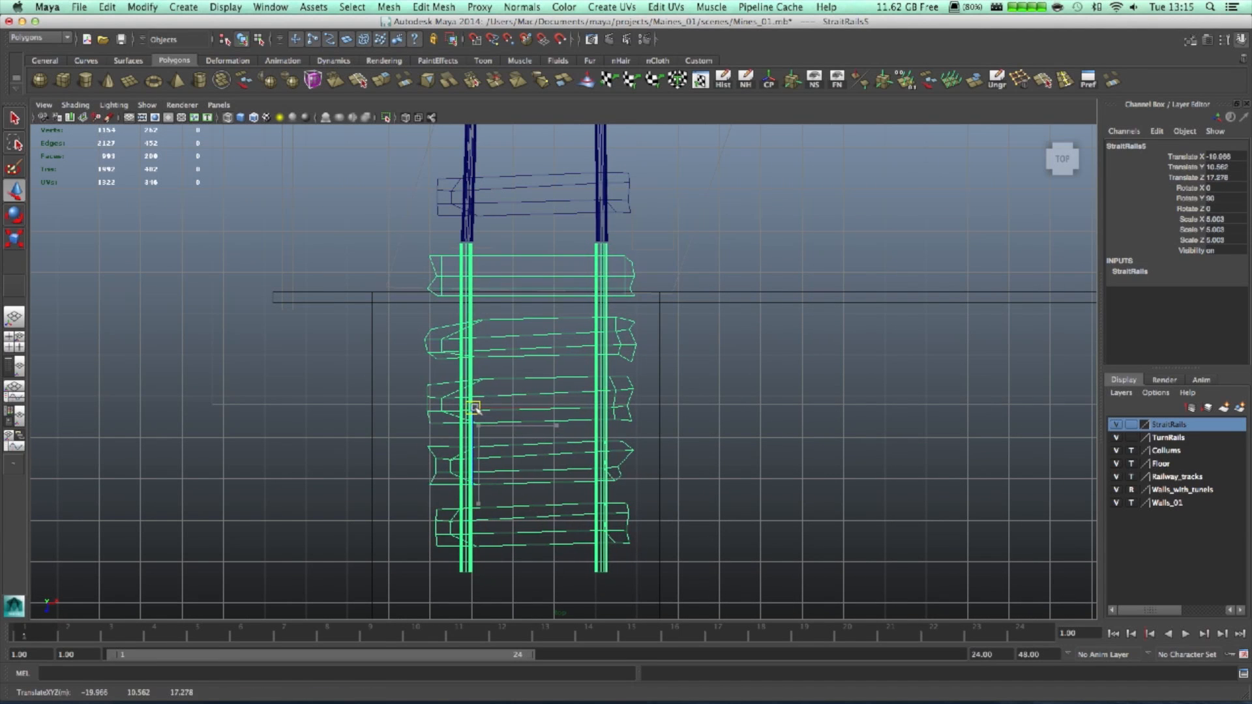
# - Orbit the perspective view to check the rail joint at the wall
pyautogui.press('space')
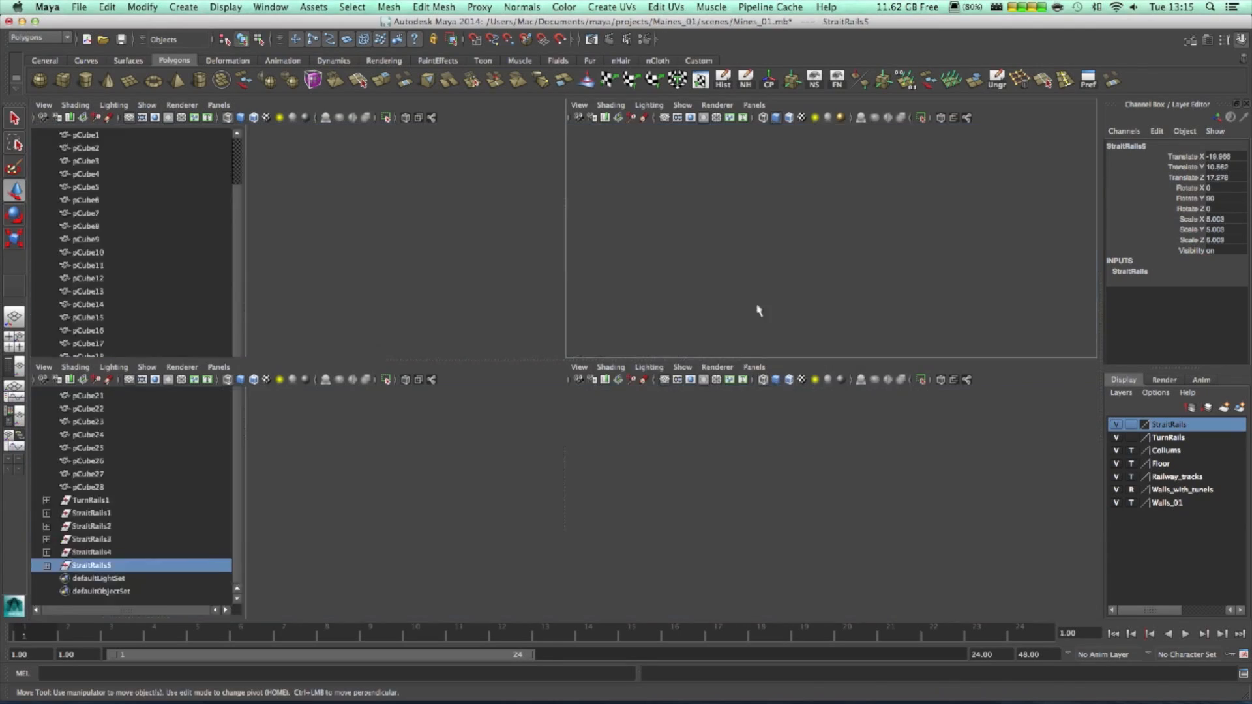
pyautogui.press('space')
pyautogui.keyDown('alt'); pyautogui.moveTo(718, 274); pyautogui.dragTo(566, 307); pyautogui.keyUp('alt')
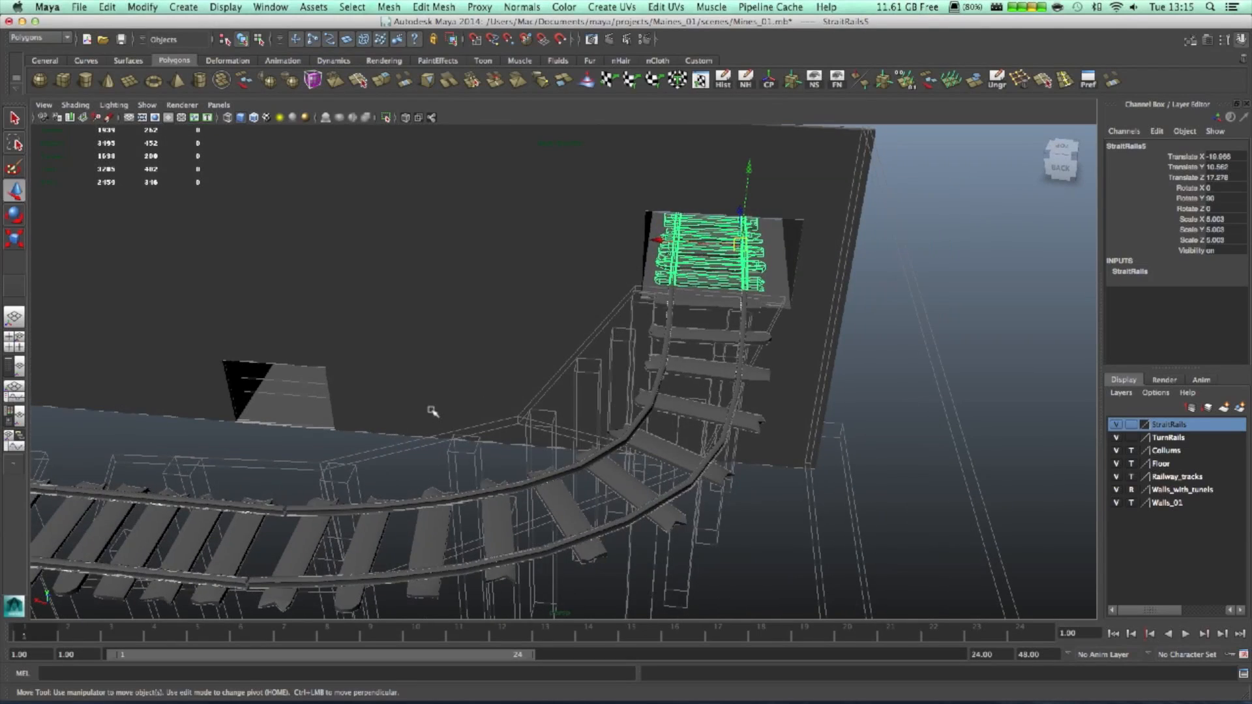
pyautogui.click(397, 443)
pyautogui.keyDown('alt'); pyautogui.moveTo(383, 450); pyautogui.dragTo(464, 427); pyautogui.keyUp('alt')
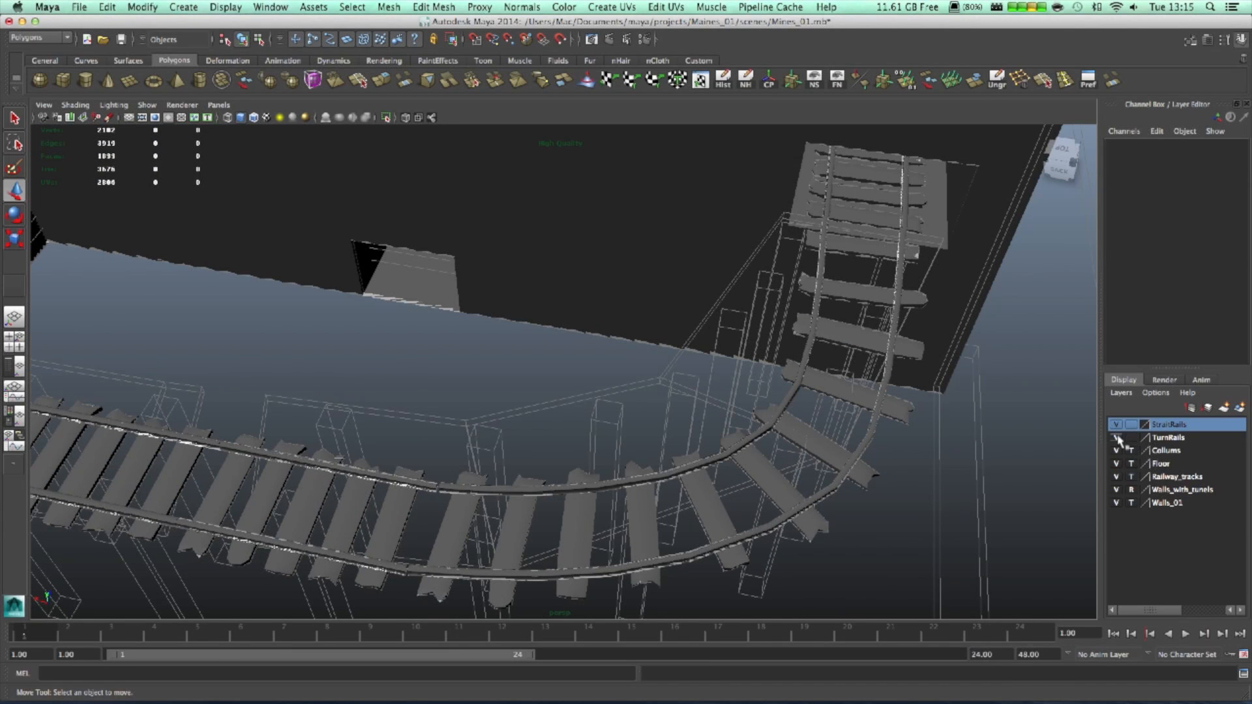
# - Toggle the StraitRails layer's visibility off and back on to compare the track
pyautogui.click(1116, 425)
pyautogui.click(1116, 425)
pyautogui.click(1116, 425)
pyautogui.click(1116, 424)
pyautogui.click(1116, 424)
pyautogui.click(1115, 425)
pyautogui.click(1116, 425)
pyautogui.click(1115, 425)
pyautogui.keyDown('alt'); pyautogui.moveTo(825, 539); pyautogui.dragTo(861, 459); pyautogui.keyUp('alt')
# - Set the StraitRails and TurnRails layers to R so they become unselectable references
pyautogui.click(1131, 425)
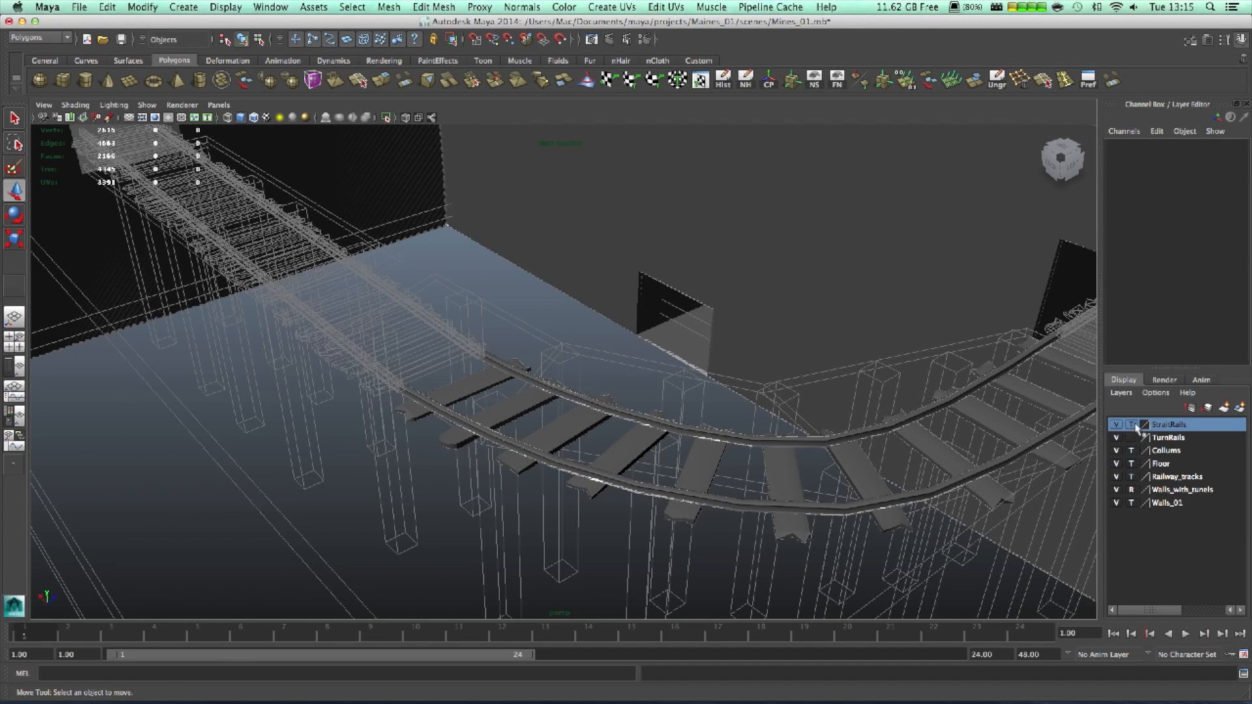
pyautogui.click(1131, 425)
pyautogui.click(1132, 437)
pyautogui.click(1132, 437)
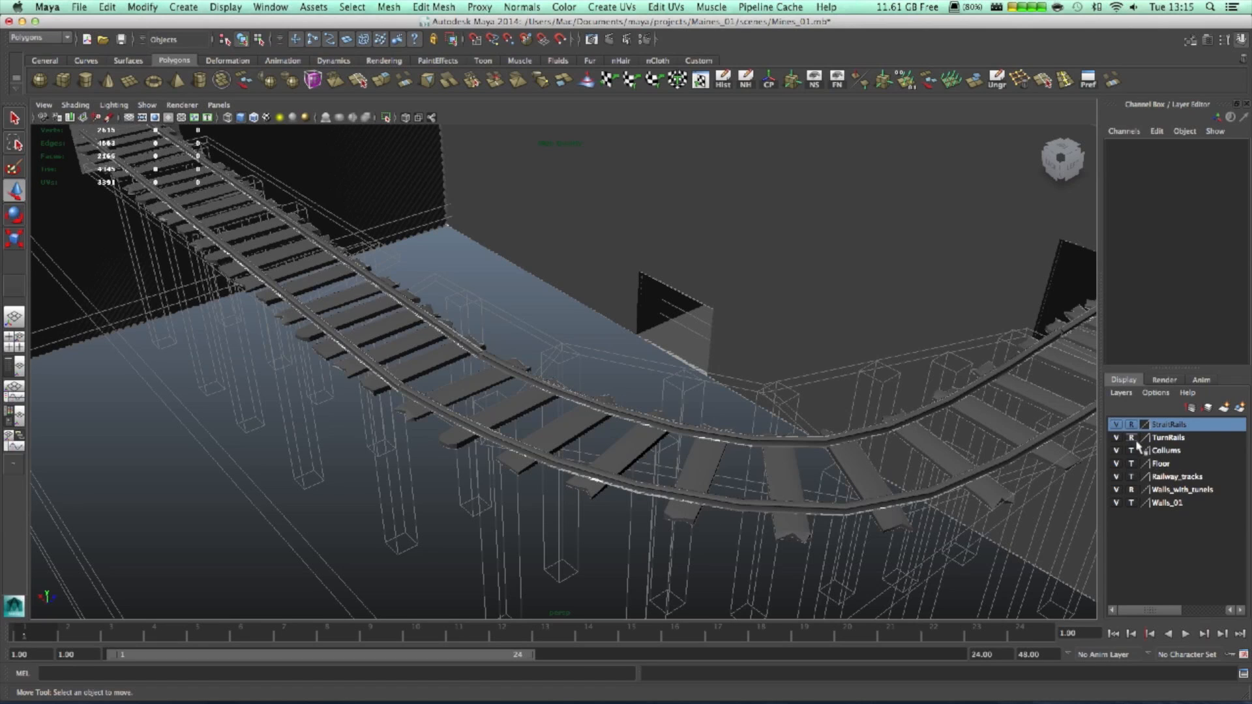
pyautogui.keyDown('alt'); pyautogui.moveTo(548, 439); pyautogui.dragTo(811, 471); pyautogui.keyUp('alt')
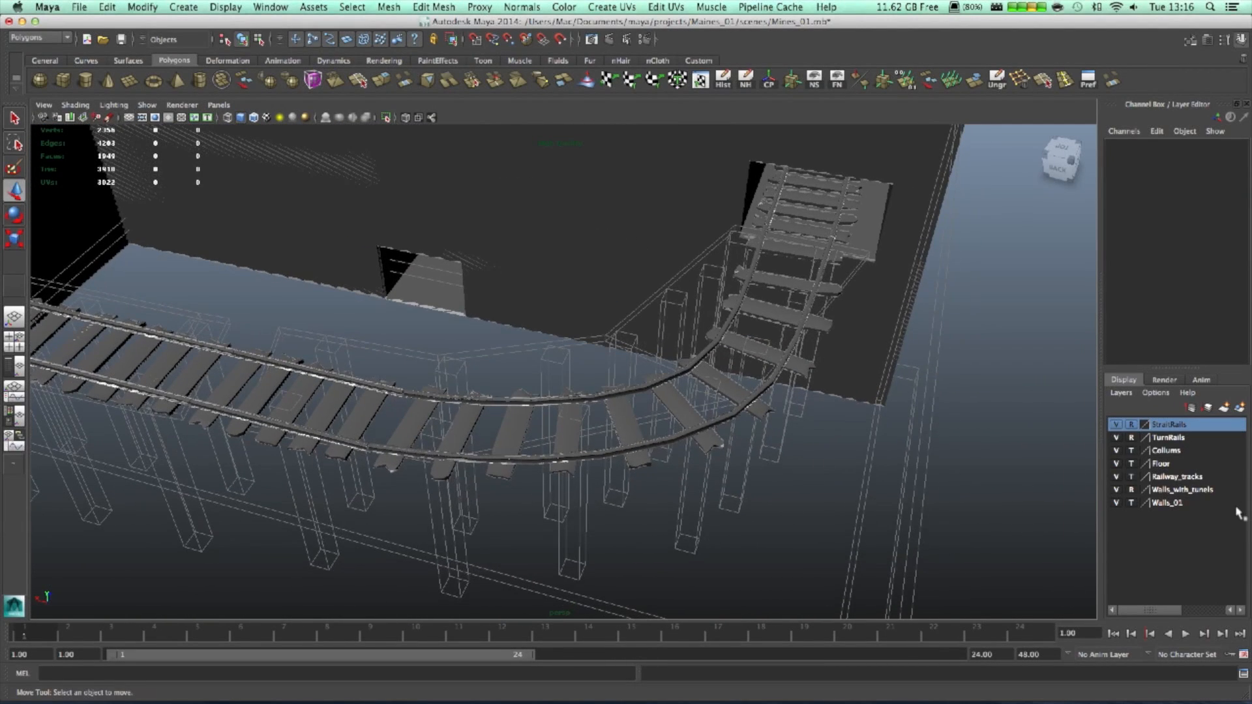
# - Select the pCube6 floor slab under the curved track on the Railway_tracks layer
pyautogui.click(1131, 477)
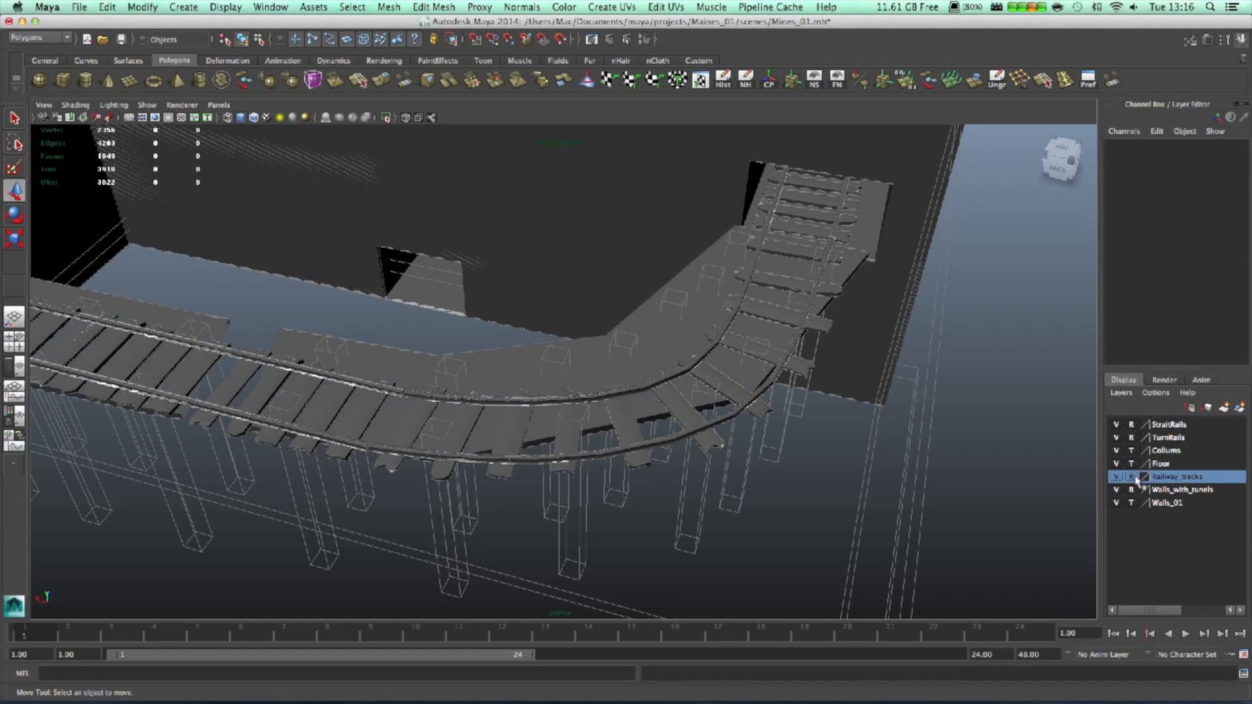
pyautogui.click(1114, 478)
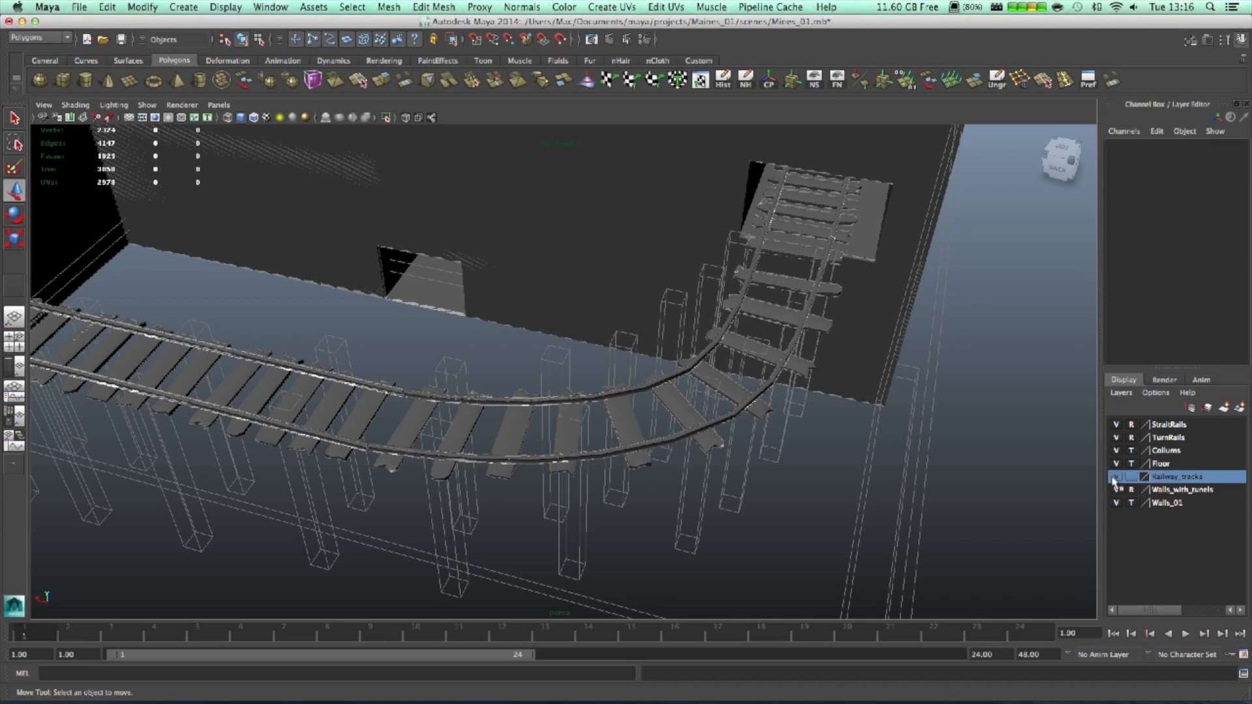
pyautogui.click(1115, 476)
pyautogui.click(522, 347)
pyautogui.keyDown('alt'); pyautogui.moveTo(534, 387); pyautogui.dragTo(835, 456); pyautogui.keyUp('alt')
pyautogui.keyDown('alt'); pyautogui.moveTo(805, 449); pyautogui.dragTo(734, 571, button='middle'); pyautogui.keyUp('alt')
pyautogui.keyDown('alt'); pyautogui.moveTo(750, 357); pyautogui.dragTo(719, 436, button='middle'); pyautogui.keyUp('alt')
pyautogui.keyDown('alt'); pyautogui.moveTo(719, 435); pyautogui.dragTo(885, 413); pyautogui.keyUp('alt')
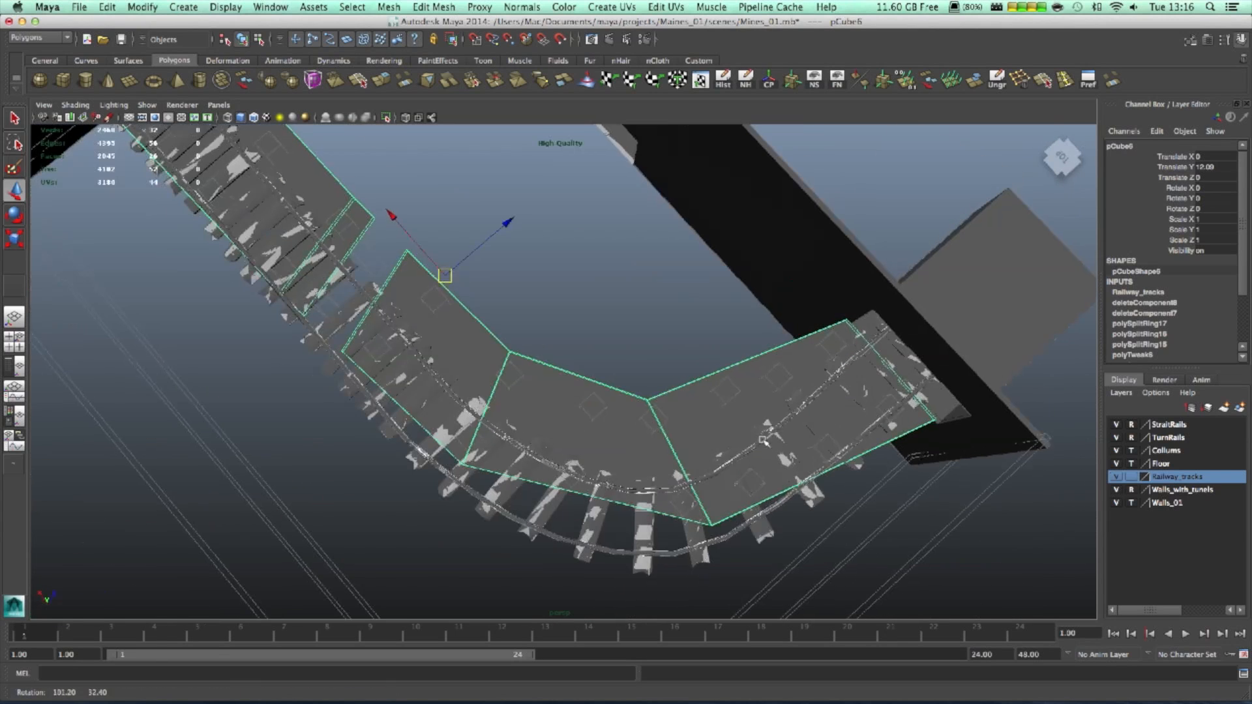
pyautogui.keyDown('alt'); pyautogui.moveTo(633, 443); pyautogui.dragTo(469, 496); pyautogui.keyUp('alt')
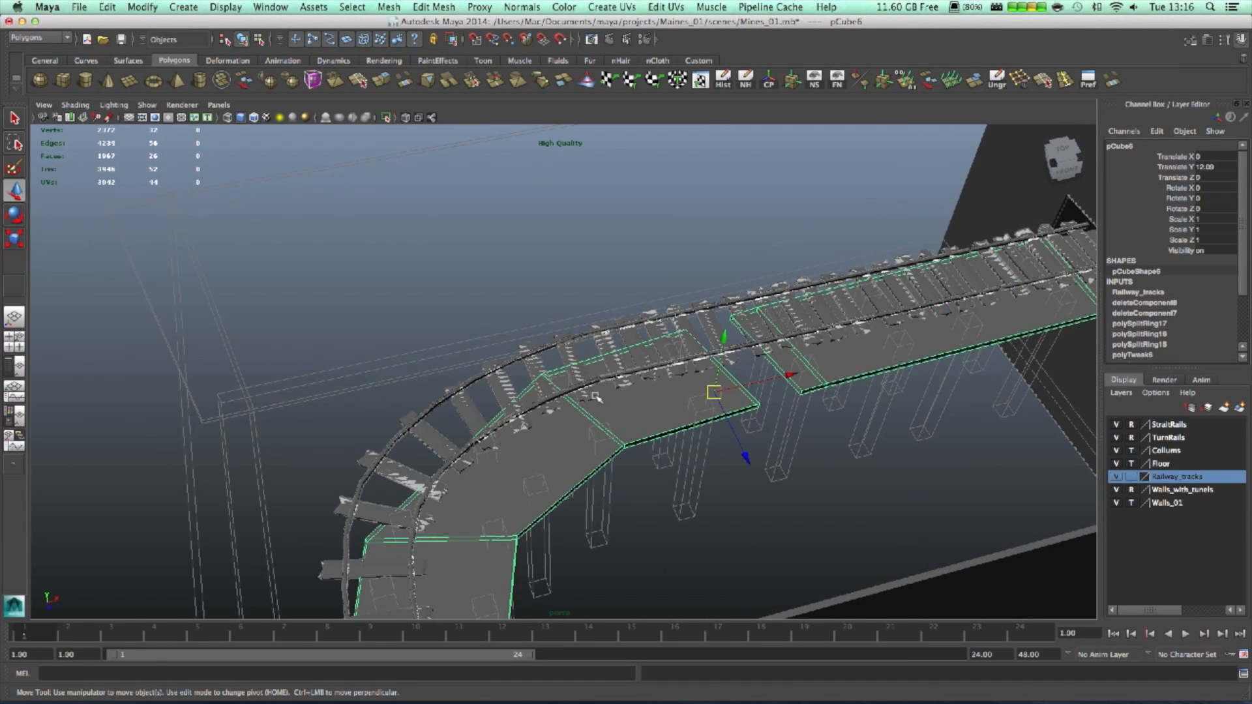
pyautogui.keyDown('alt'); pyautogui.moveTo(447, 488); pyautogui.dragTo(700, 489); pyautogui.keyUp('alt')
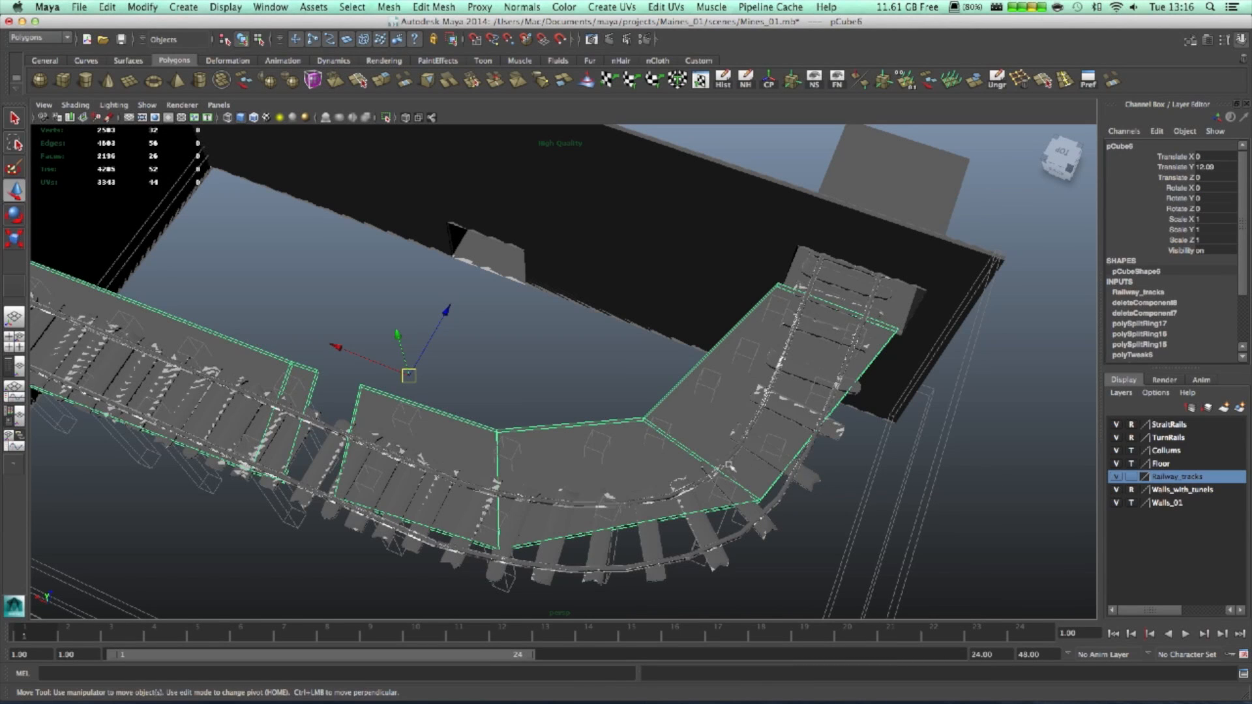
# - Delete the pCube6 floor slab, leaving the rails on their columns
pyautogui.press('Delete')
pyautogui.keyDown('alt'); pyautogui.moveTo(811, 469); pyautogui.dragTo(587, 436); pyautogui.keyUp('alt')
pyautogui.keyDown('alt'); pyautogui.moveTo(673, 375); pyautogui.dragTo(598, 329, button='middle'); pyautogui.keyUp('alt')
pyautogui.keyDown('alt'); pyautogui.moveTo(598, 329); pyautogui.dragTo(491, 320); pyautogui.keyUp('alt')
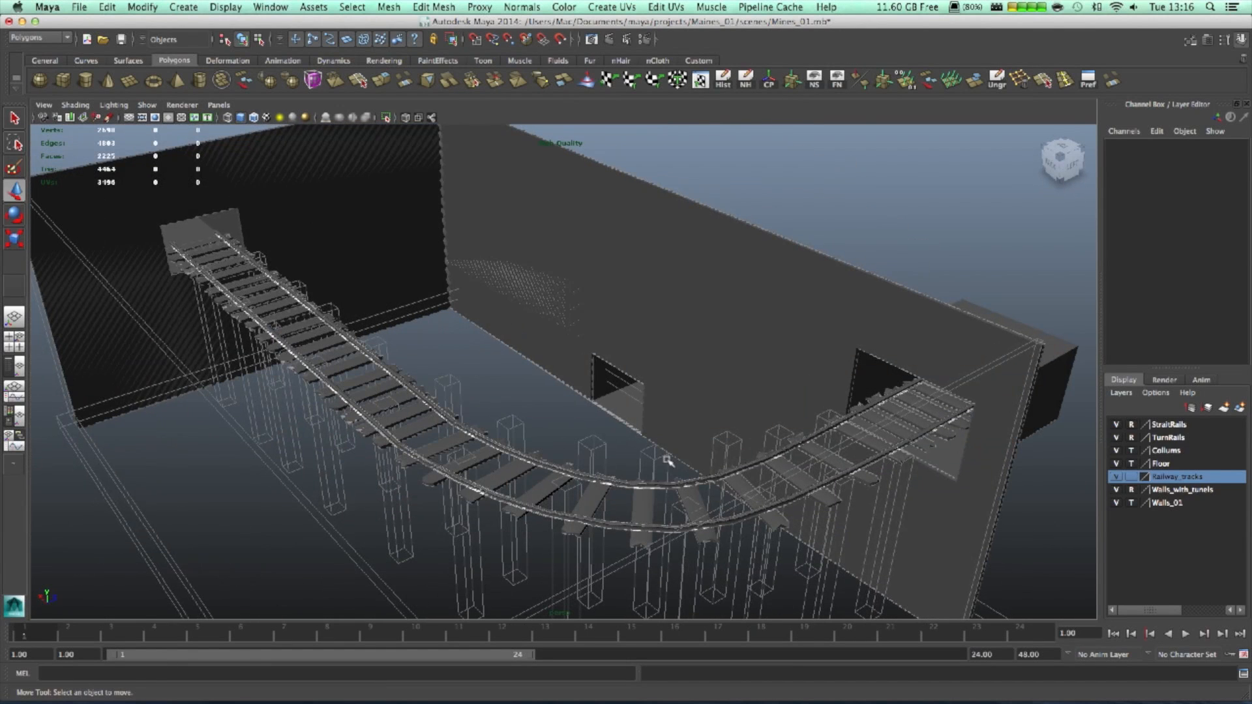
pyautogui.keyDown('alt'); pyautogui.moveTo(809, 425); pyautogui.dragTo(735, 406); pyautogui.keyUp('alt')
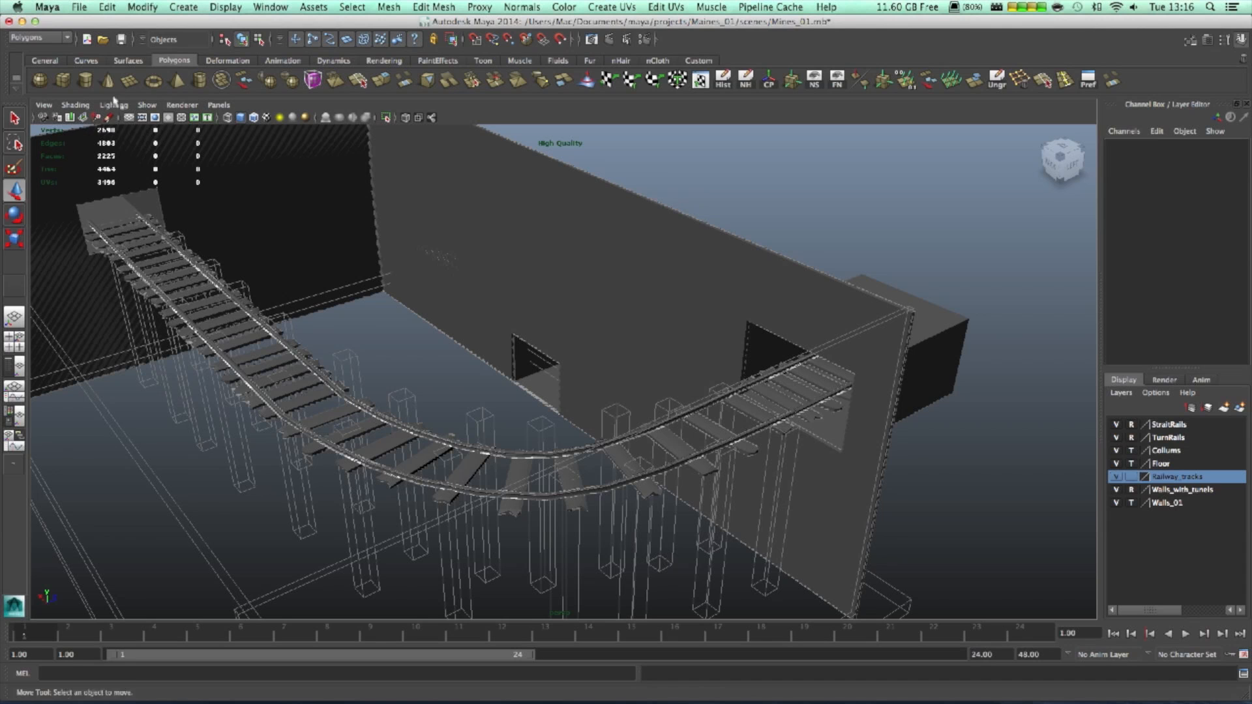
# - Create a polygon cube and move it onto the track in the top view
pyautogui.click(62, 80)
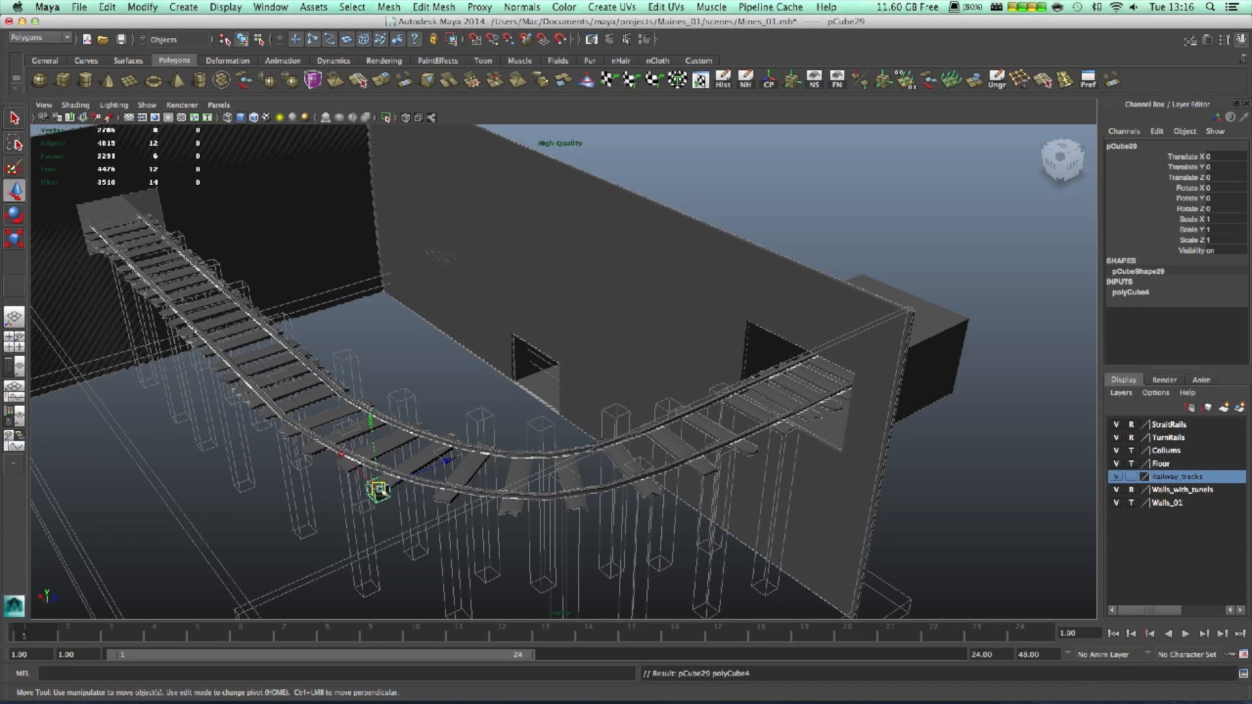
pyautogui.keyDown('alt'); pyautogui.moveTo(363, 506); pyautogui.dragTo(515, 536); pyautogui.keyUp('alt')
pyautogui.press('space')
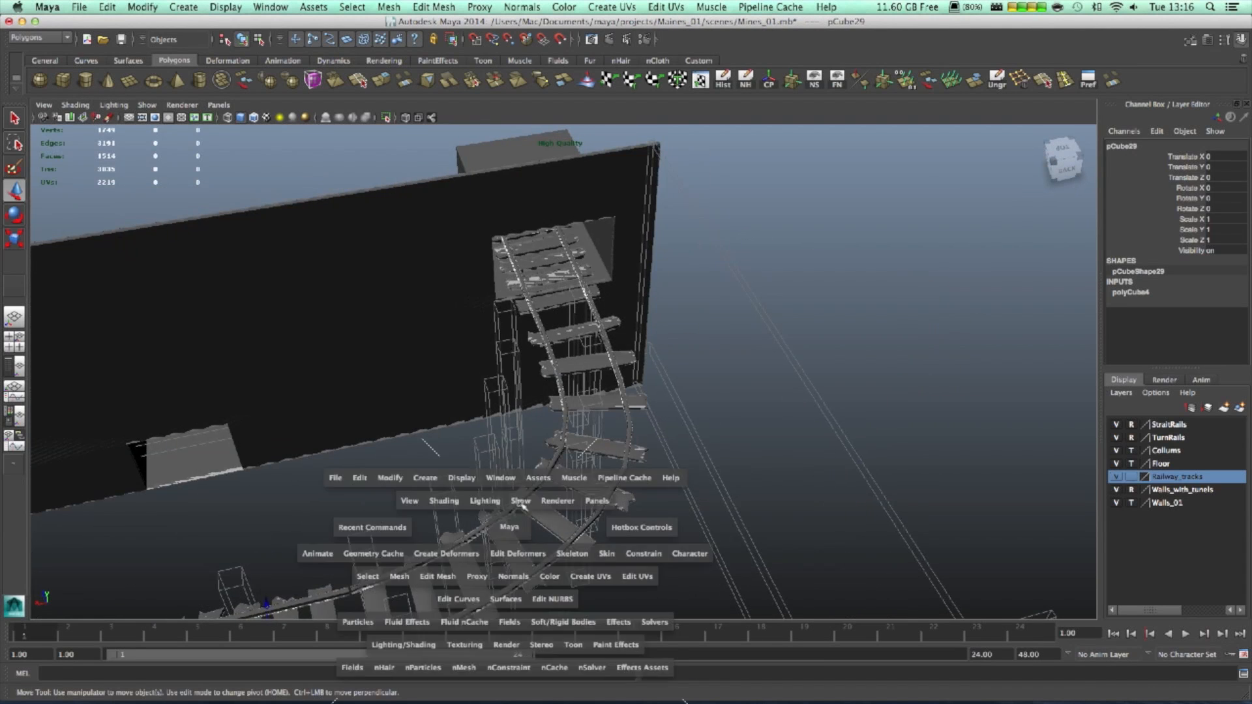
pyautogui.press('space')
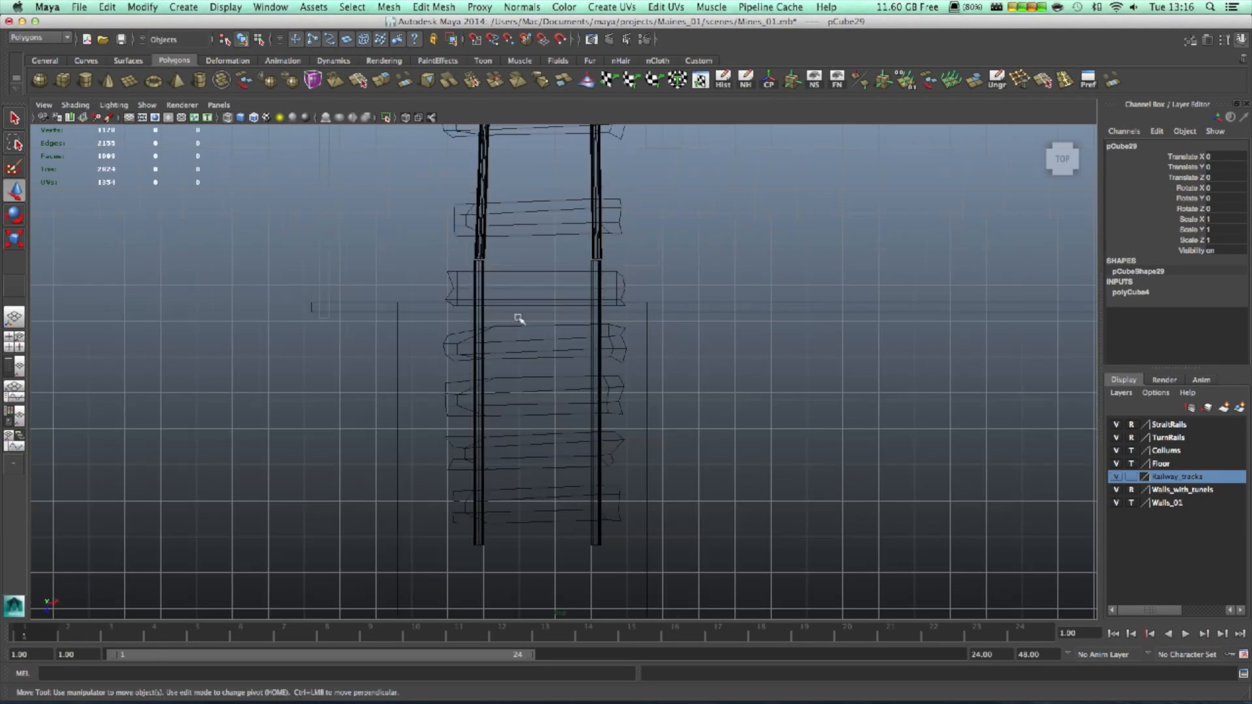
pyautogui.scroll(-5, 521, 322)
pyautogui.moveTo(768, 183); pyautogui.dragTo(587, 328)
# - Raise the cube up to rail height
pyautogui.press('space')
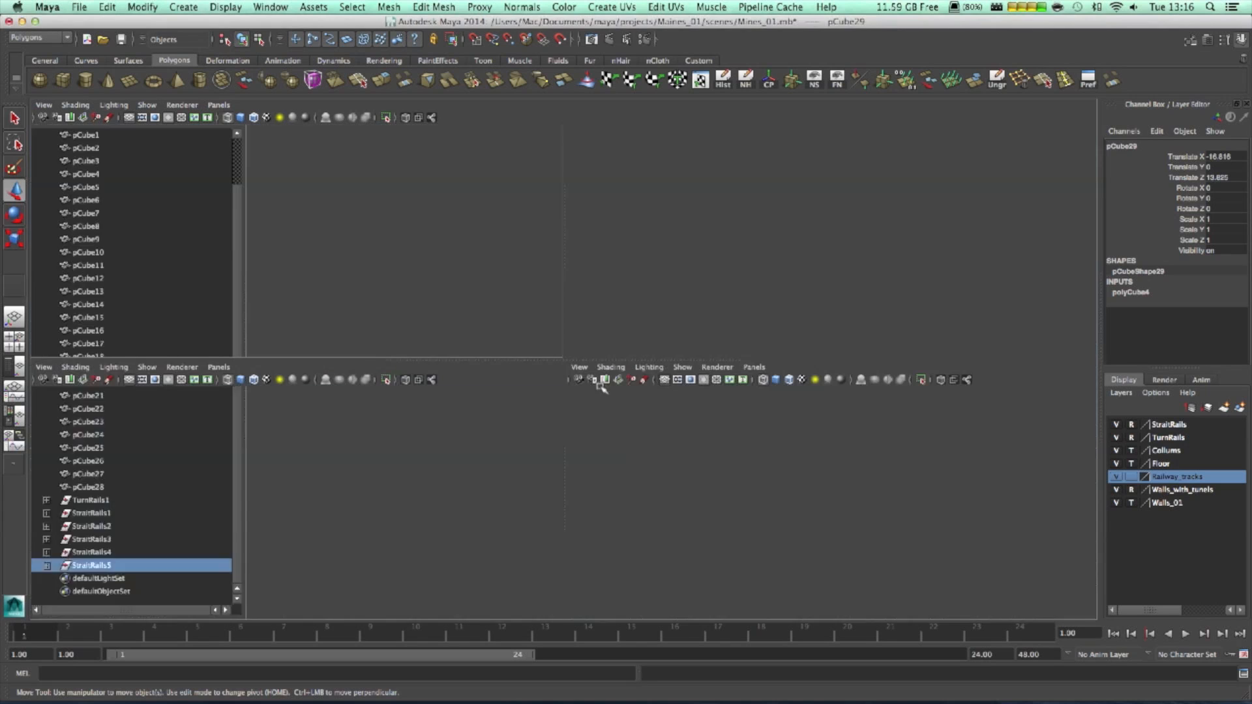
pyautogui.keyDown('alt'); pyautogui.moveTo(685, 264); pyautogui.dragTo(713, 273); pyautogui.keyUp('alt')
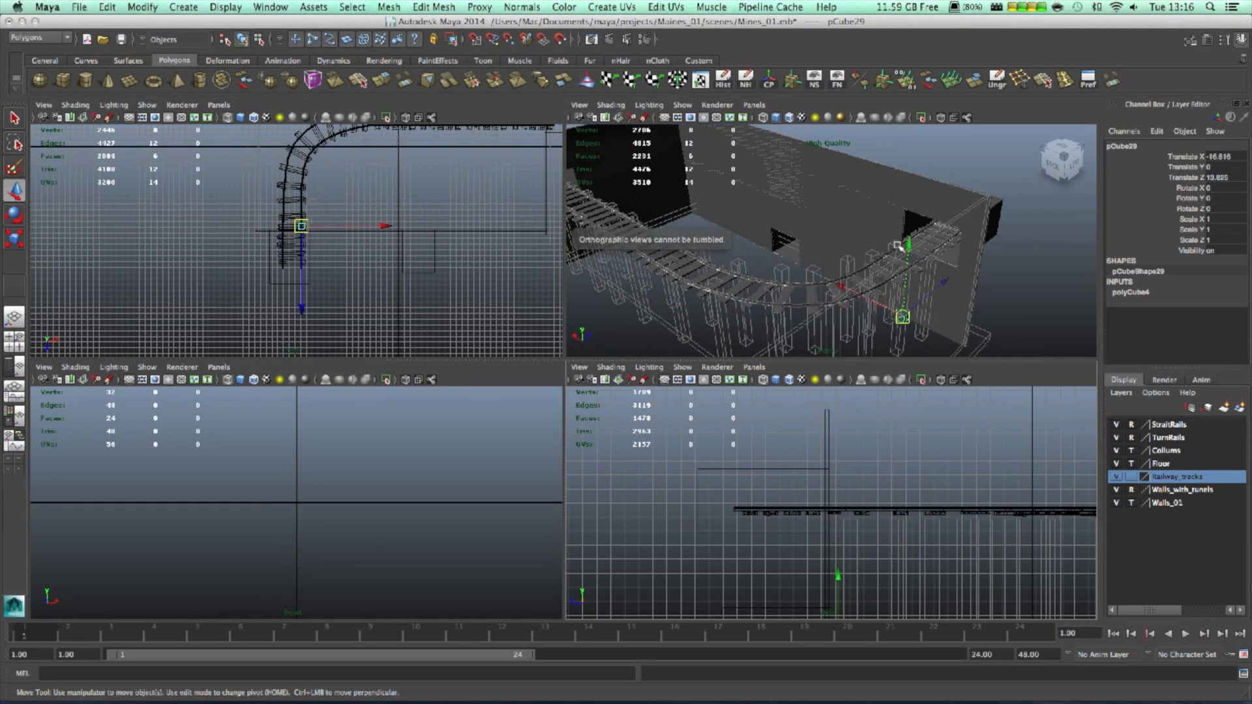
pyautogui.press('space')
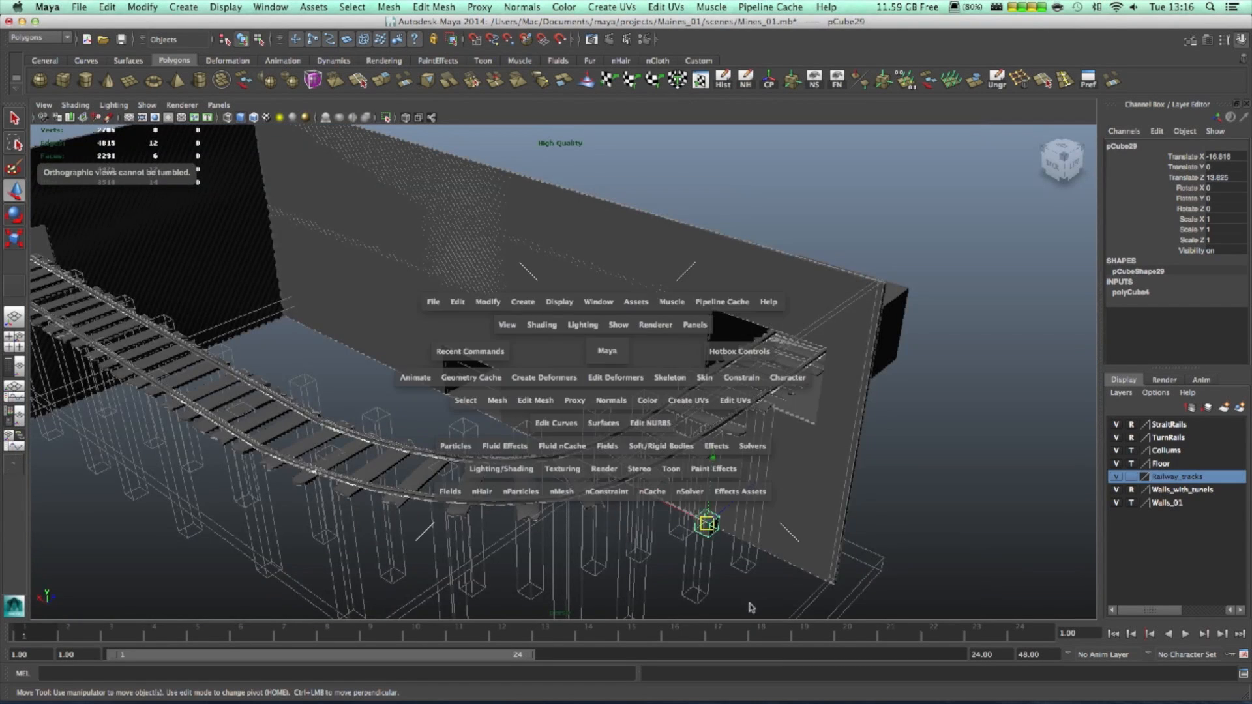
pyautogui.press('space')
pyautogui.press('space')
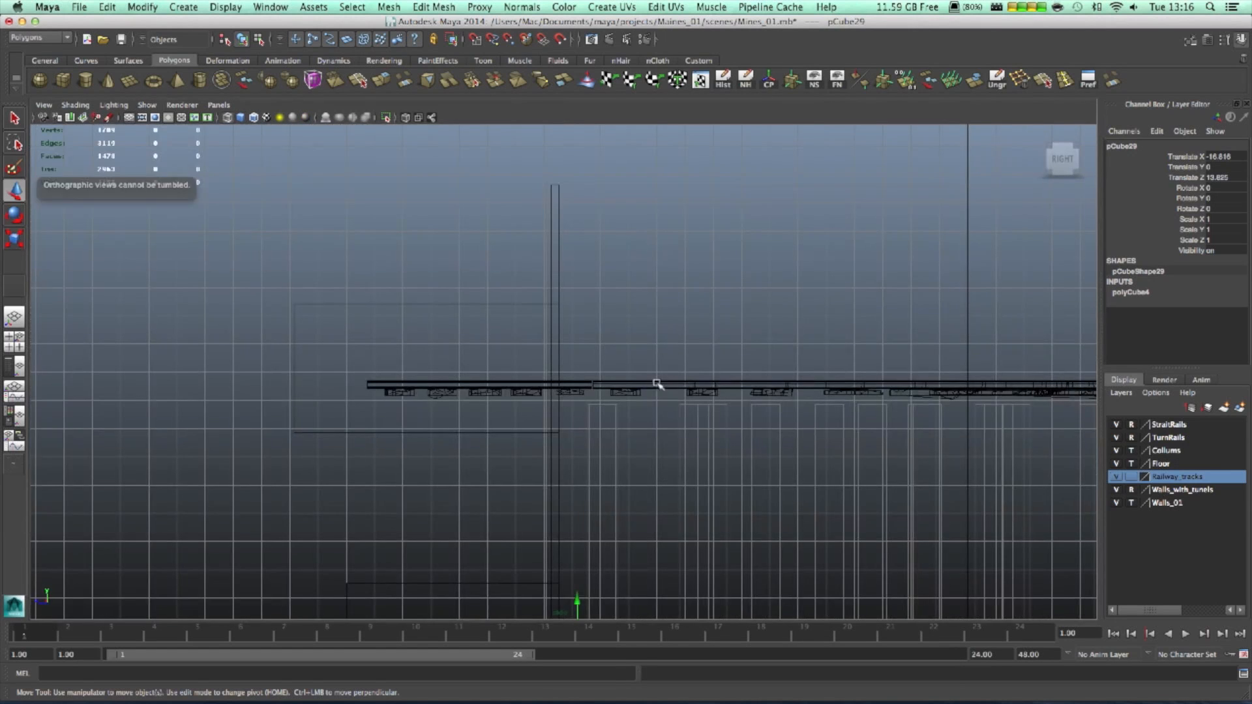
pyautogui.scroll(-2, 642, 423)
pyautogui.moveTo(574, 549); pyautogui.dragTo(577, 324)
pyautogui.press('space')
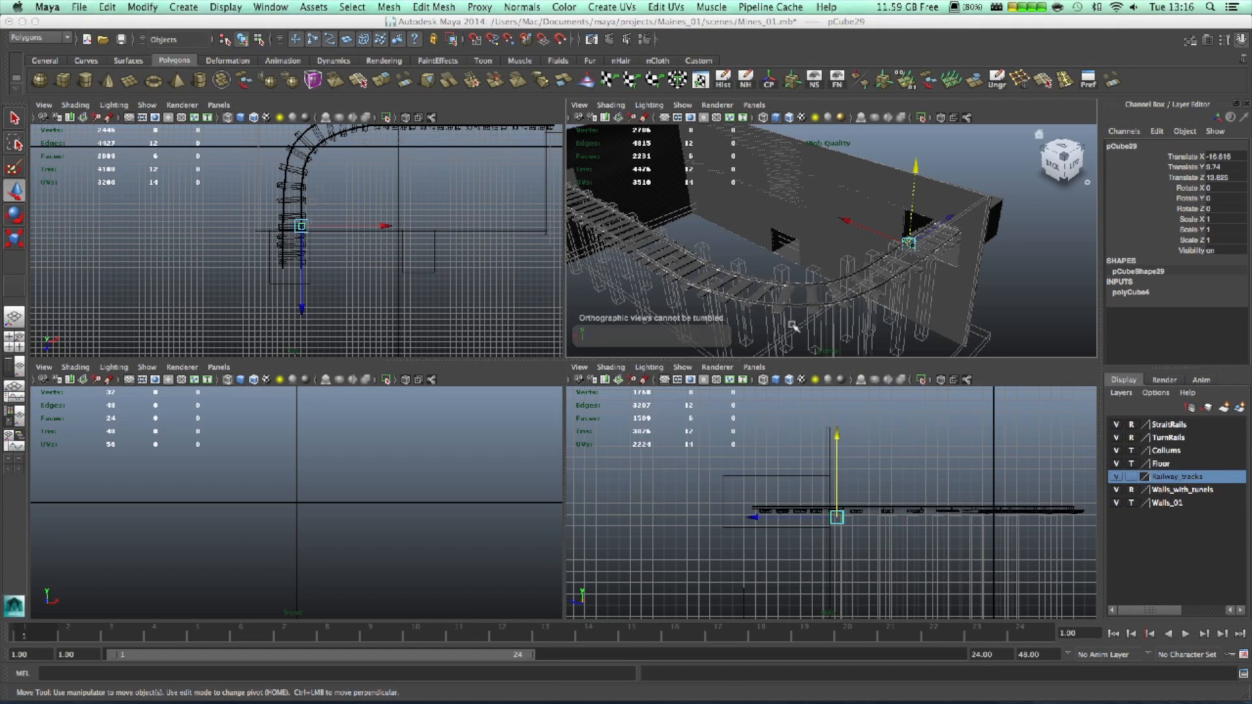
pyautogui.press('space')
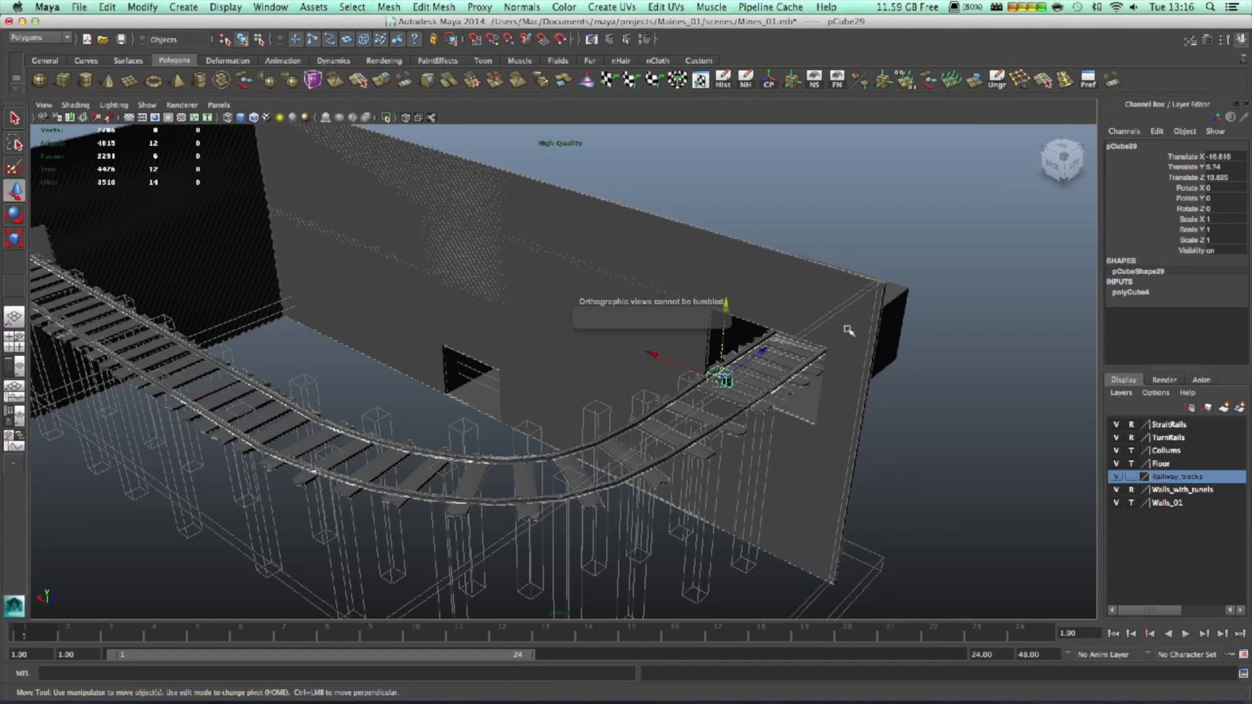
# - Hide the columns and tunnel walls, and add the cube to the Railway_tracks layer
pyautogui.click(1116, 451)
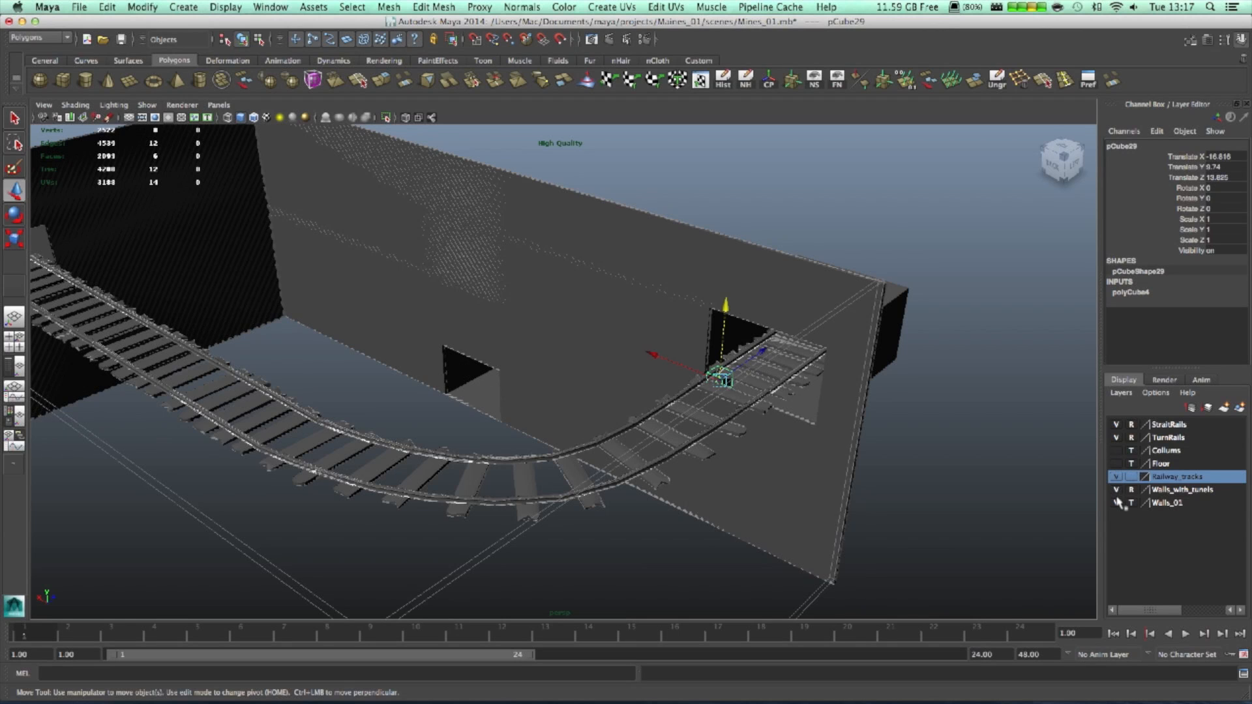
pyautogui.click(1116, 490)
pyautogui.keyDown('alt'); pyautogui.moveTo(780, 484); pyautogui.dragTo(830, 498); pyautogui.keyUp('alt')
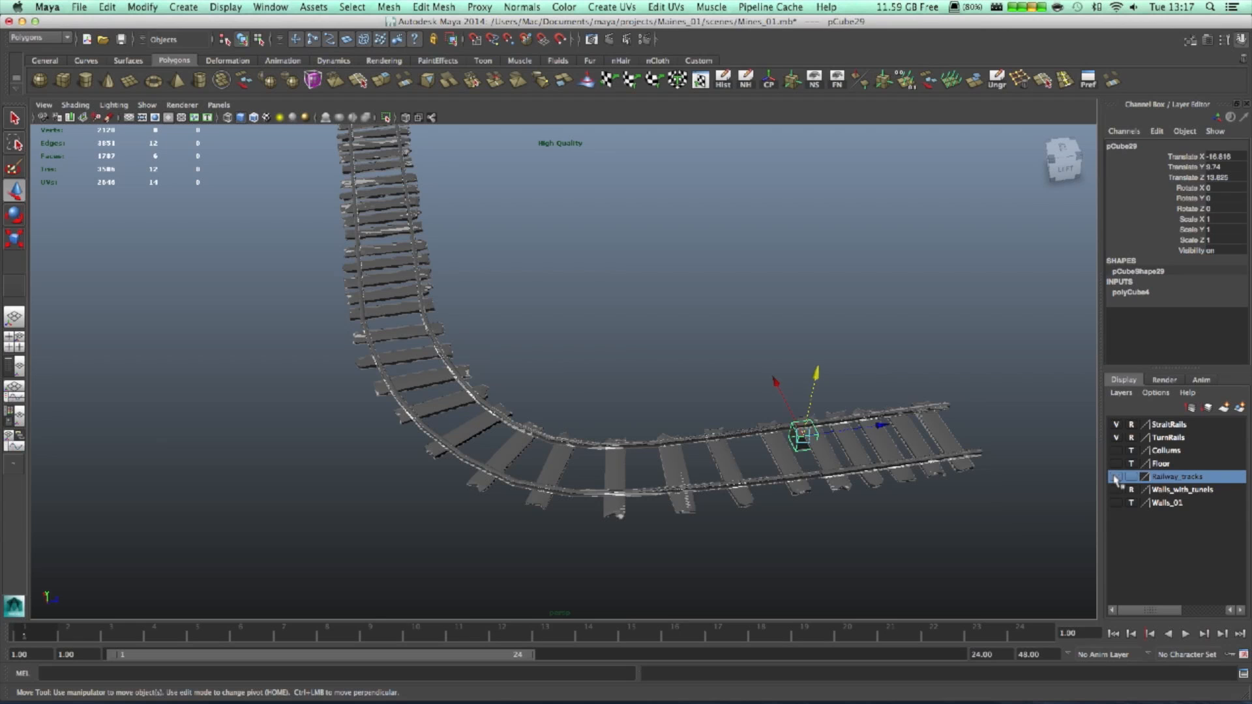
pyautogui.rightClick(1169, 468)
pyautogui.click(803, 322)
pyautogui.rightClick(1192, 481)
pyautogui.click(1200, 488)
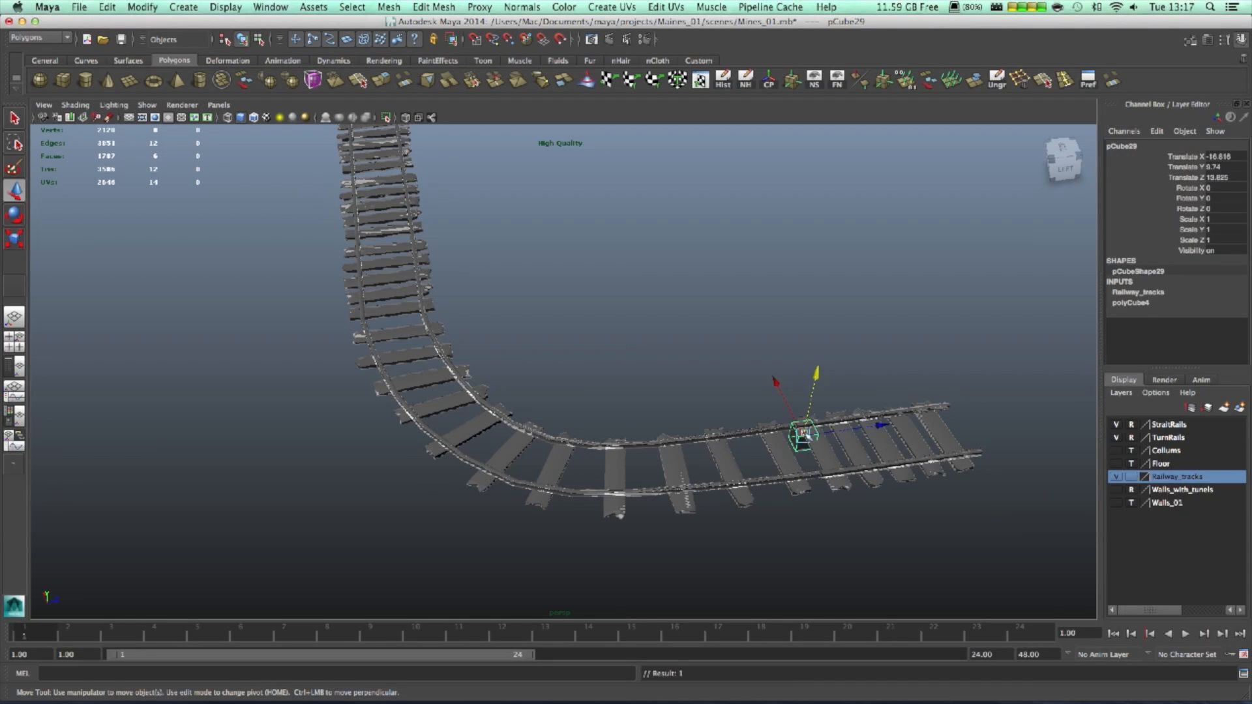
# - Slide the cube along the rails, stretch it lengthwise and scale it to about 0.678
pyautogui.moveTo(882, 427); pyautogui.dragTo(962, 421)
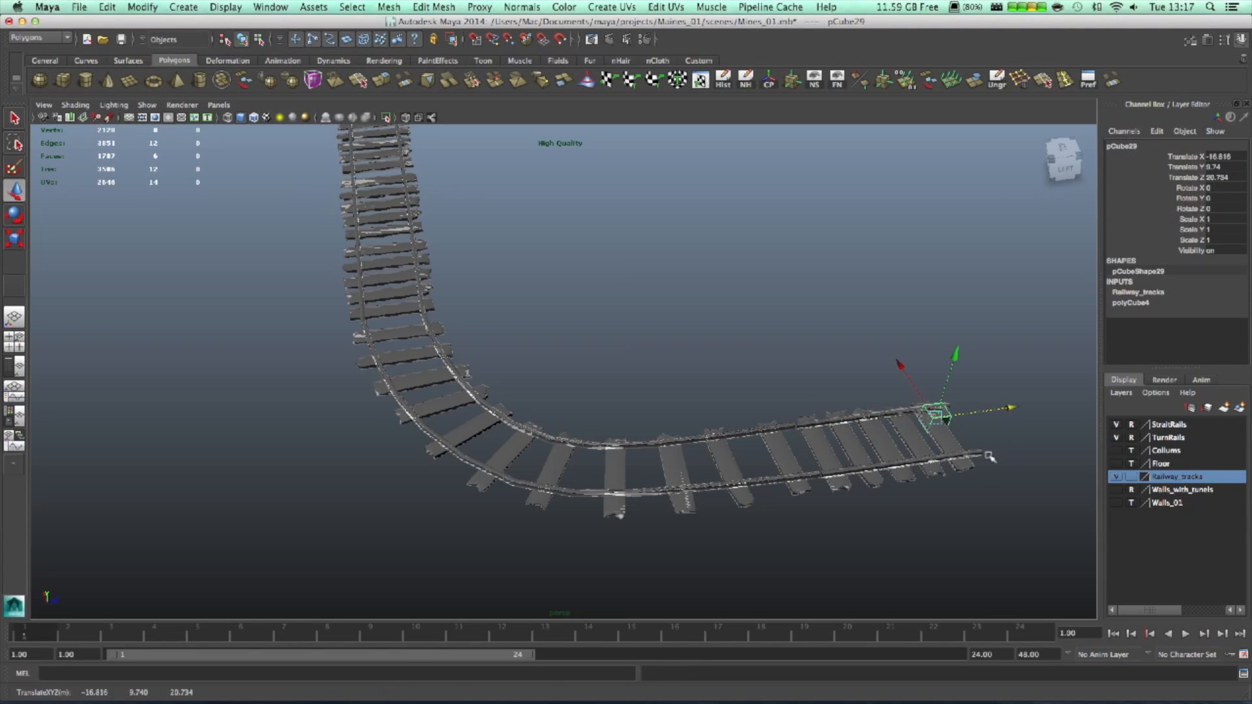
pyautogui.keyDown('alt'); pyautogui.moveTo(958, 472); pyautogui.dragTo(721, 457); pyautogui.keyUp('alt')
pyautogui.press('f')
pyautogui.scroll(-5, 652, 466)
pyautogui.keyDown('alt'); pyautogui.moveTo(590, 474); pyautogui.dragTo(1033, 467); pyautogui.keyUp('alt')
pyautogui.press('r')
pyautogui.scroll(-5, 841, 485)
pyautogui.keyDown('alt'); pyautogui.moveTo(810, 489); pyautogui.dragTo(613, 484); pyautogui.keyUp('alt')
pyautogui.moveTo(533, 416); pyautogui.dragTo(461, 418)
pyautogui.keyDown('alt'); pyautogui.moveTo(614, 446); pyautogui.dragTo(546, 399); pyautogui.keyUp('alt')
# - Slide the block further along the track beneath the rails
pyautogui.press('w')
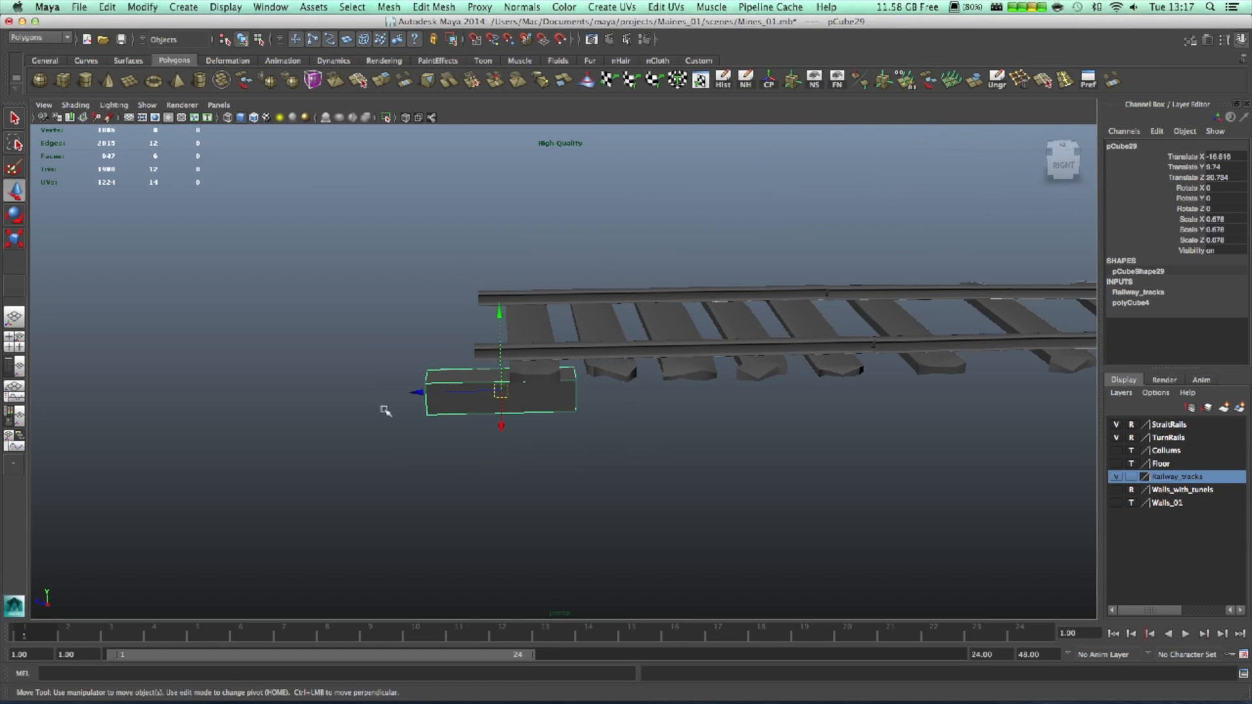
pyautogui.moveTo(431, 391); pyautogui.dragTo(112, 383)
pyautogui.press('r')
pyautogui.keyDown('alt'); pyautogui.moveTo(390, 457); pyautogui.dragTo(236, 513, button='middle'); pyautogui.keyUp('alt')
pyautogui.press('w')
pyautogui.moveTo(334, 444); pyautogui.dragTo(574, 472)
pyautogui.keyDown('alt'); pyautogui.moveTo(566, 569); pyautogui.dragTo(514, 369); pyautogui.keyUp('alt')
pyautogui.keyDown('alt'); pyautogui.moveTo(452, 456); pyautogui.dragTo(293, 472); pyautogui.keyUp('alt')
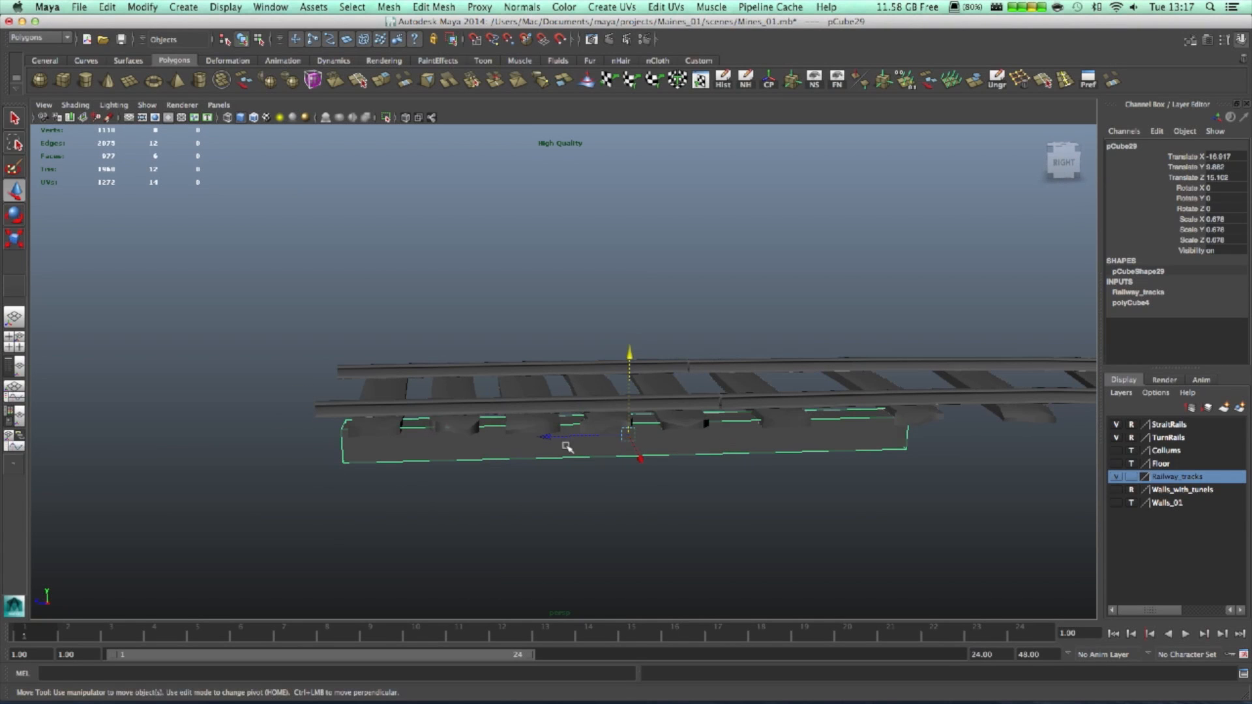
pyautogui.moveTo(547, 440); pyautogui.dragTo(627, 468)
# - Lower the block slightly so it sits just beneath the rail
pyautogui.keyDown('alt'); pyautogui.moveTo(627, 468); pyautogui.dragTo(763, 268, button='right'); pyautogui.keyUp('alt')
pyautogui.keyDown('alt'); pyautogui.moveTo(763, 269); pyautogui.dragTo(772, 258, button='middle'); pyautogui.keyUp('alt')
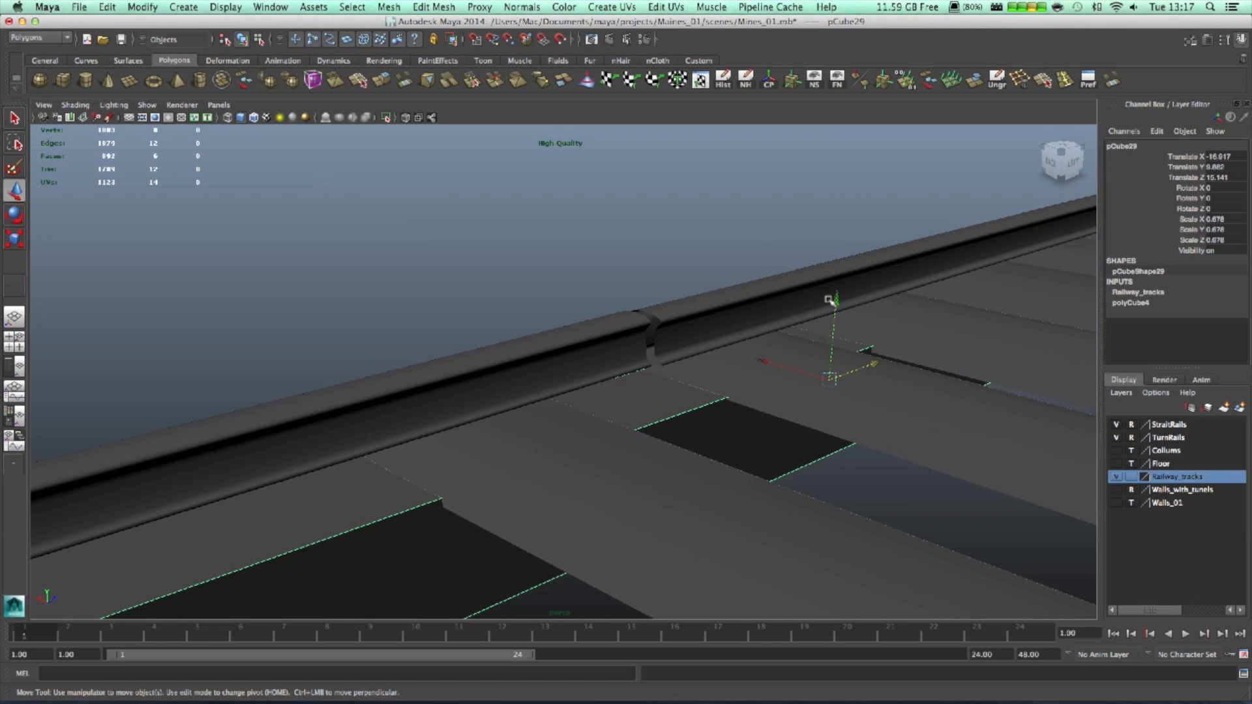
pyautogui.click(835, 355)
pyautogui.click(714, 432)
pyautogui.moveTo(837, 300); pyautogui.dragTo(838, 304)
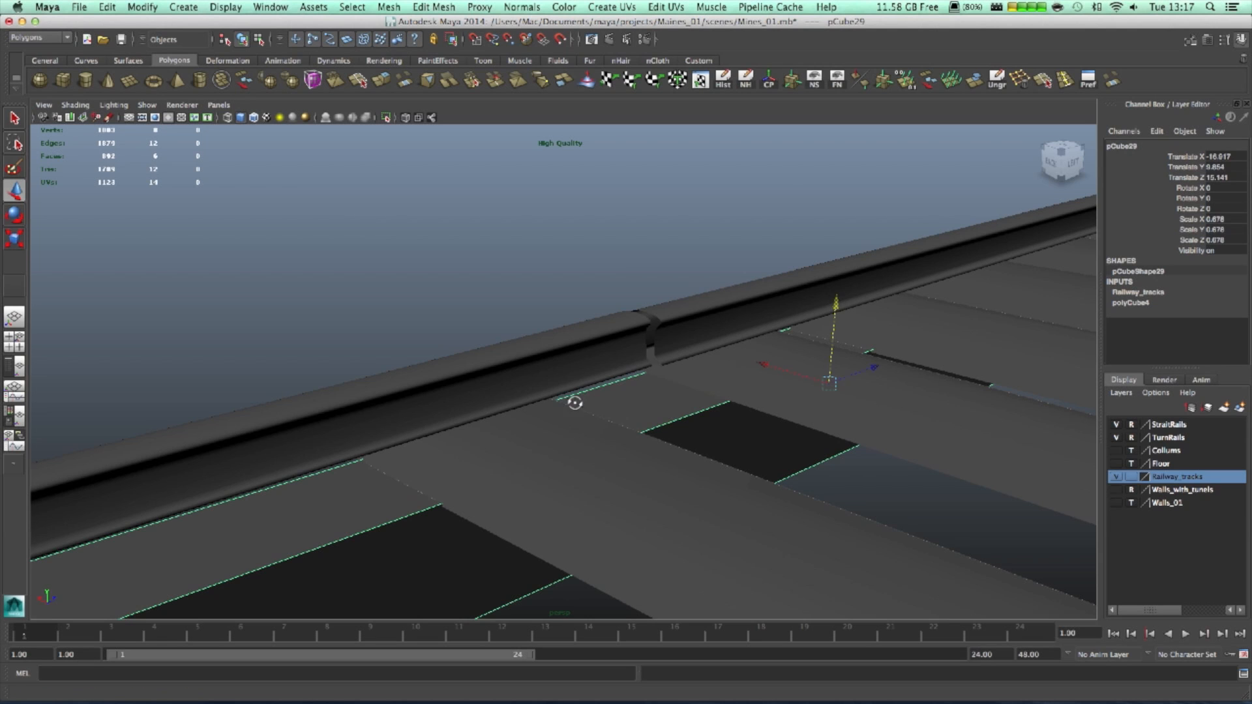
pyautogui.keyDown('alt'); pyautogui.moveTo(575, 403); pyautogui.dragTo(769, 398); pyautogui.keyUp('alt')
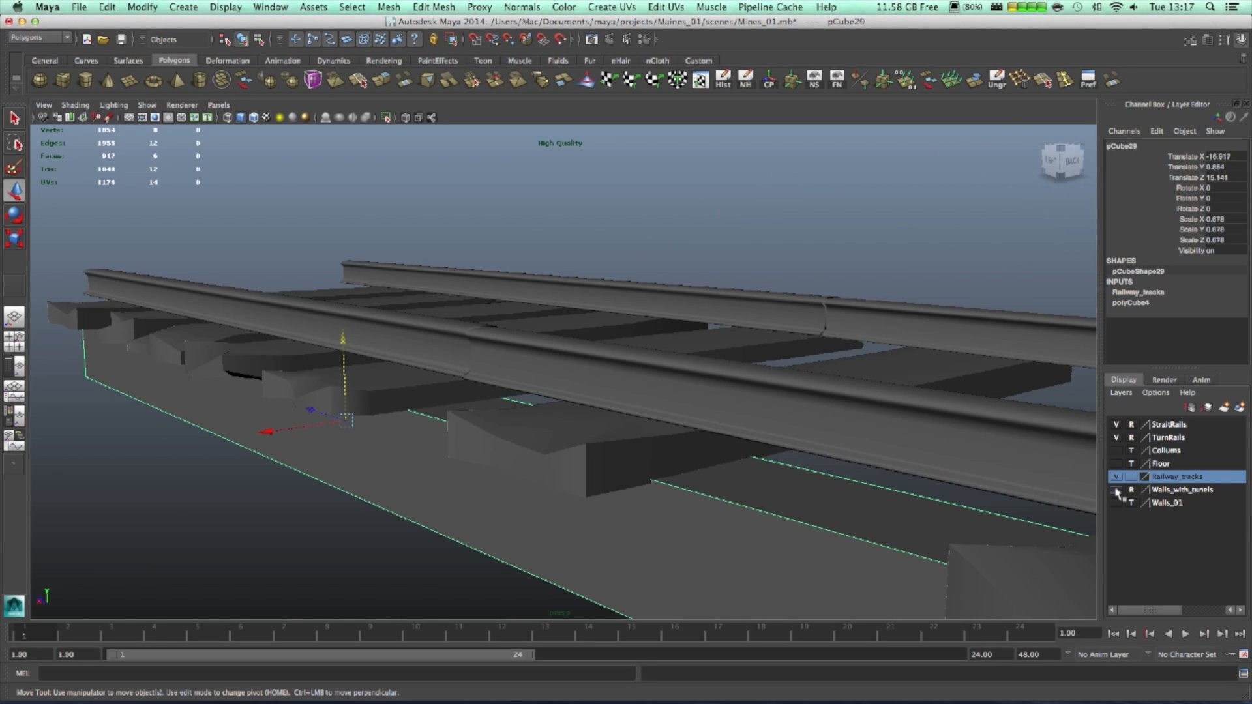
# - With the tunnel walls shown, slide pCube29 to the wall at Z 11.977
pyautogui.click(1116, 490)
pyautogui.keyDown('alt'); pyautogui.moveTo(299, 423); pyautogui.dragTo(492, 419); pyautogui.keyUp('alt')
pyautogui.scroll(-5, 520, 459)
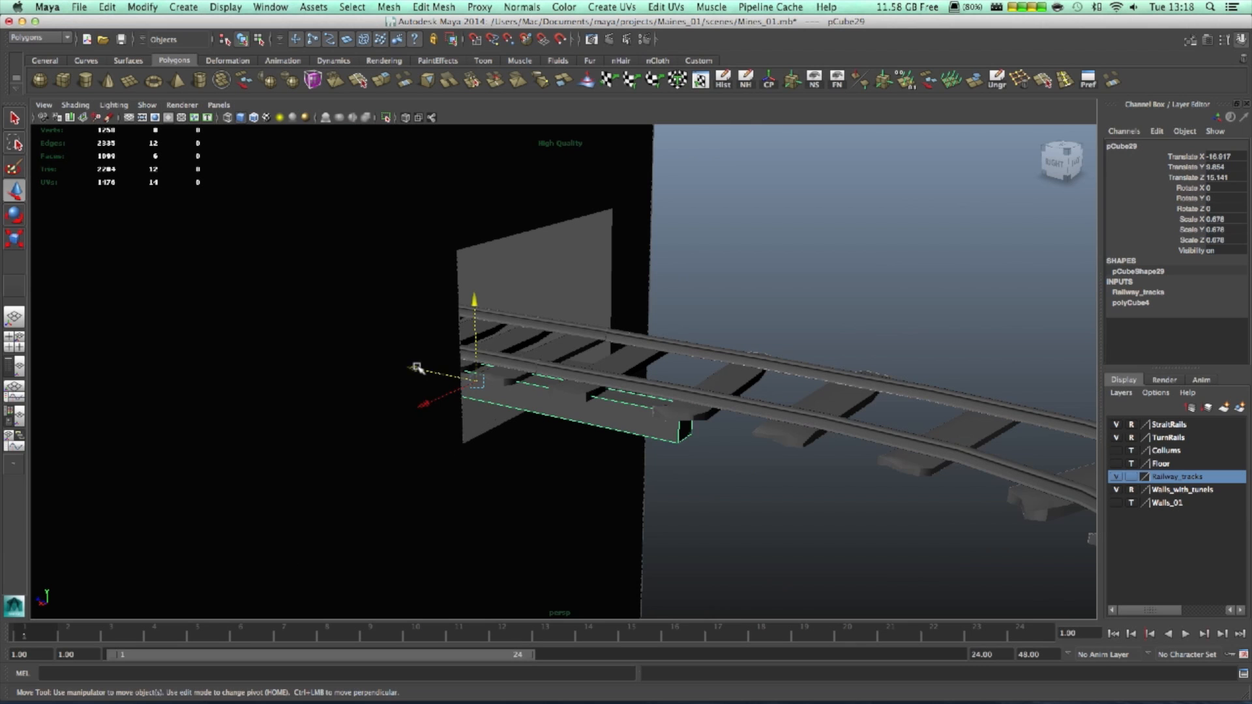
pyautogui.moveTo(415, 368); pyautogui.dragTo(711, 525)
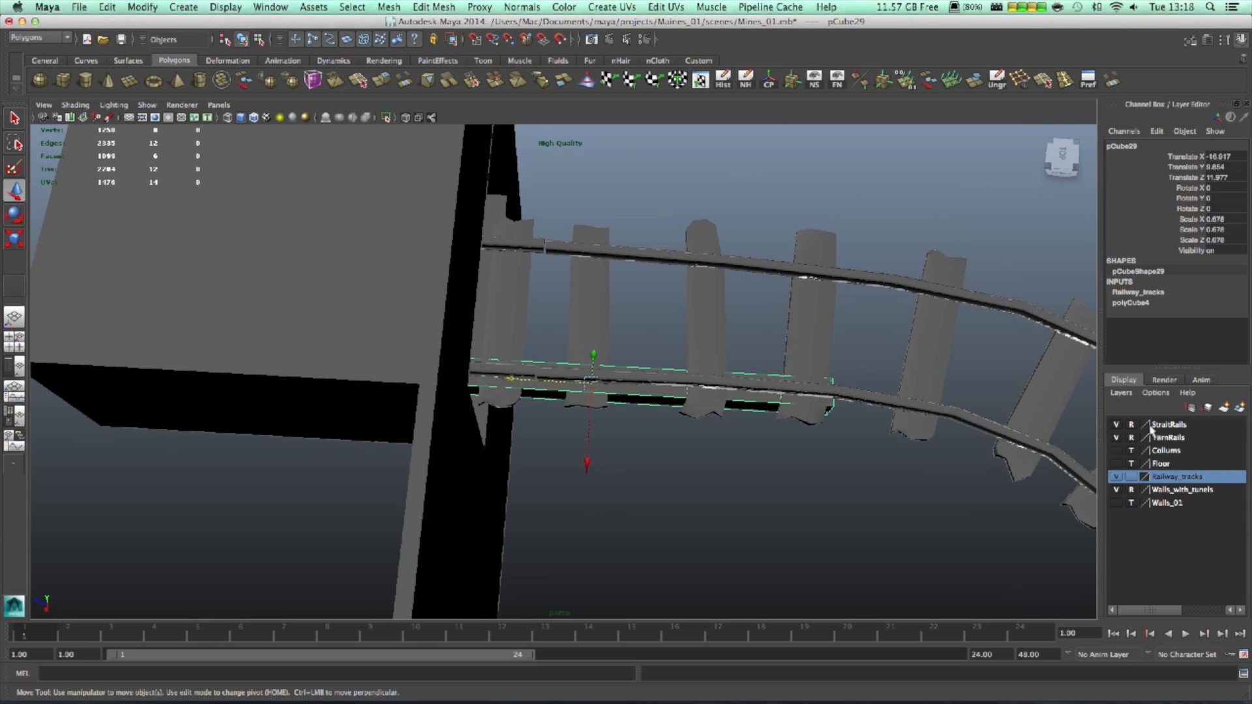
pyautogui.click(1115, 490)
# - Duplicate the block as pCube30, slide it into the curve and pull its end vertices in
pyautogui.keyDown('alt'); pyautogui.moveTo(869, 511); pyautogui.dragTo(527, 451); pyautogui.keyUp('alt')
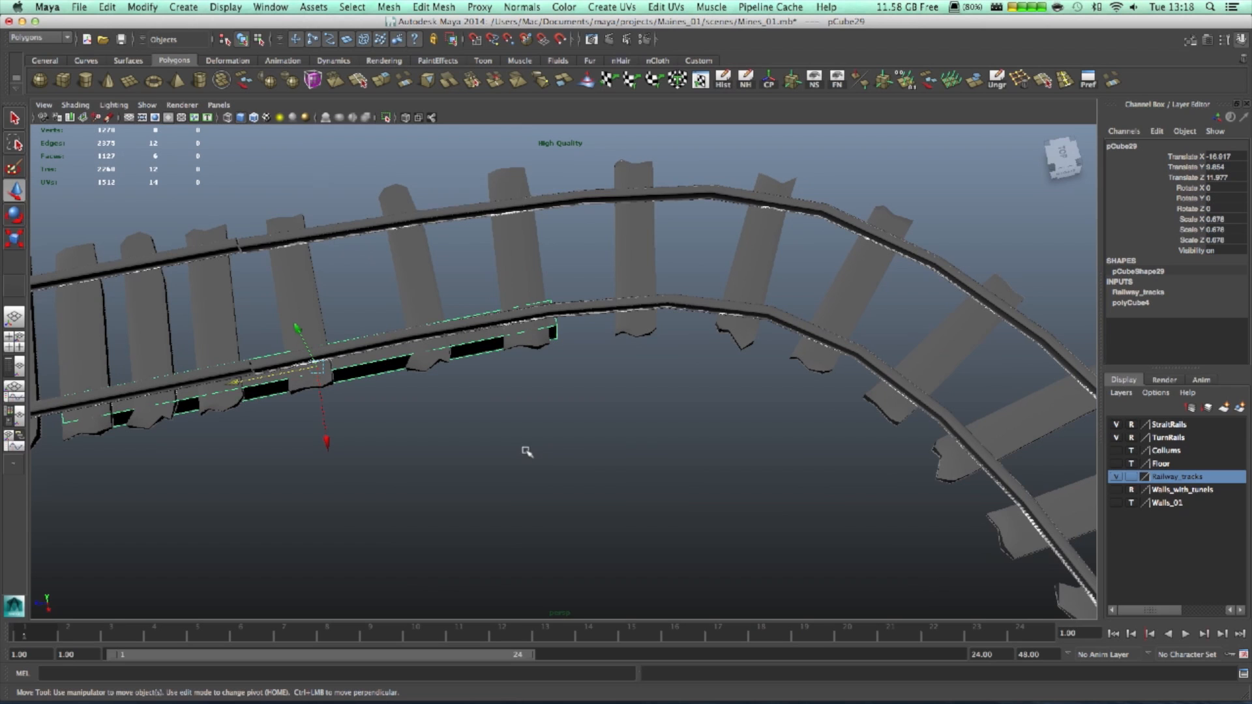
pyautogui.hotkey('ctrl', 'd')
pyautogui.moveTo(231, 386); pyautogui.dragTo(721, 383)
pyautogui.press('e')
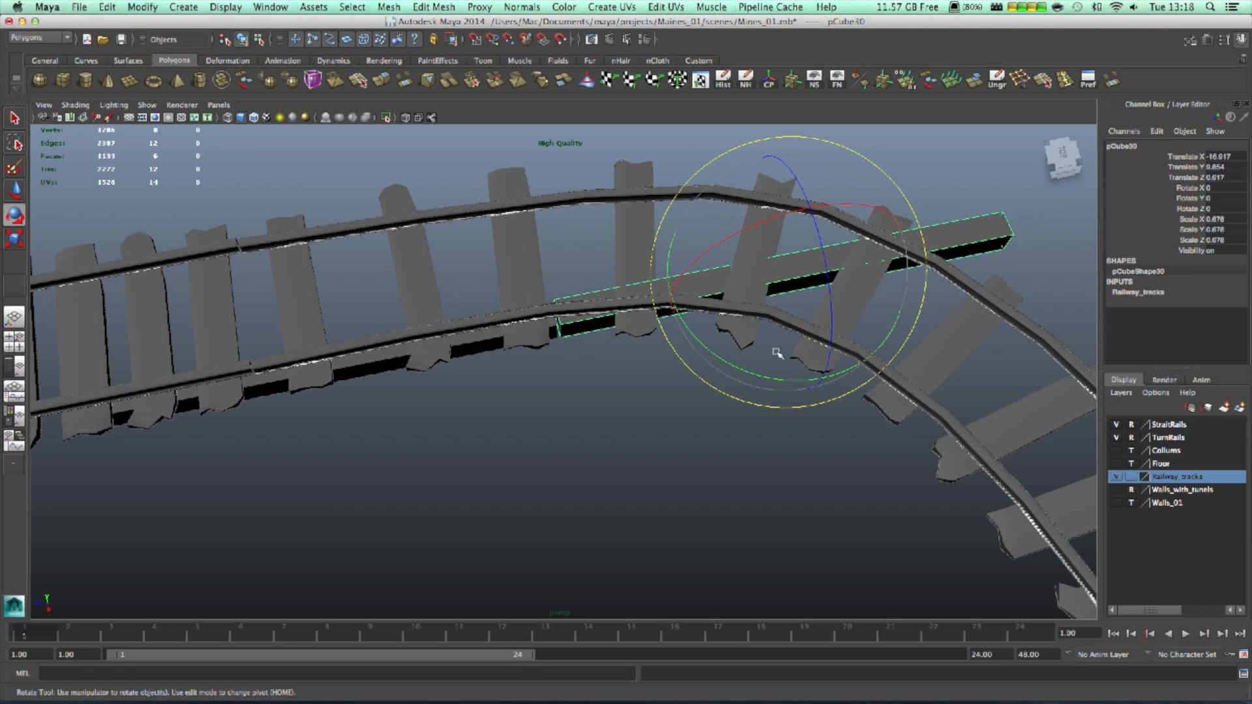
pyautogui.rightClick(1001, 227)
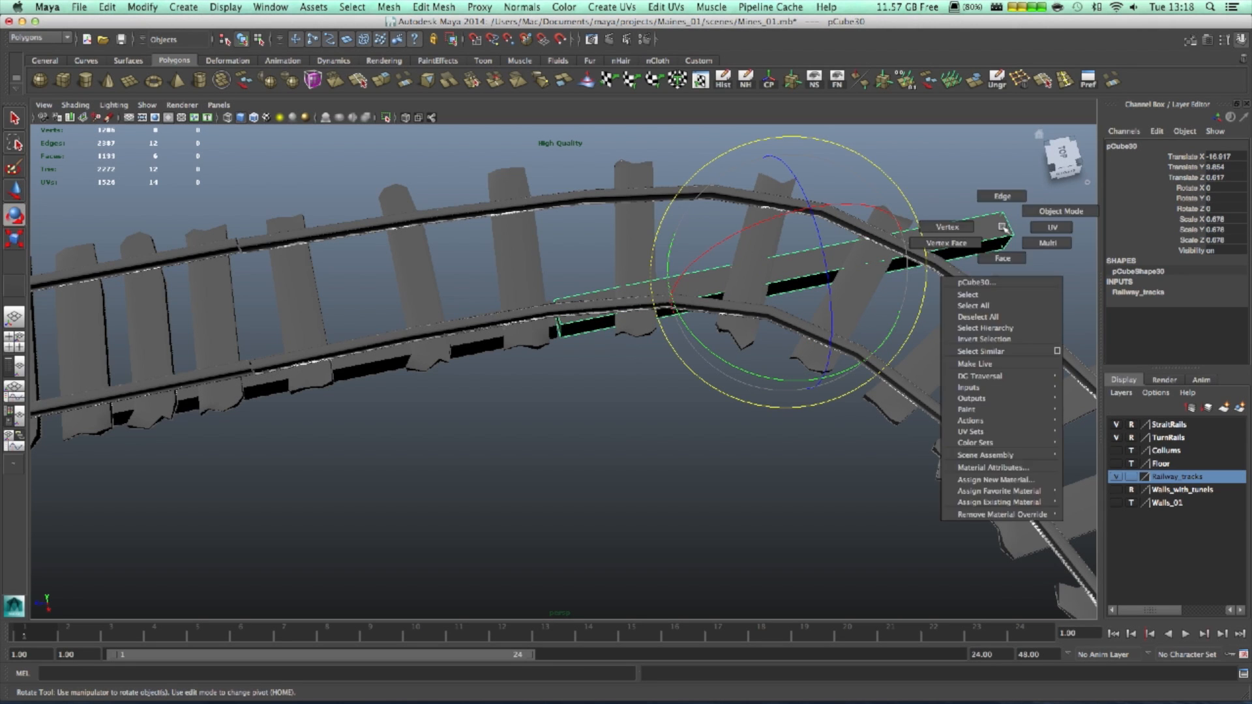
pyautogui.moveTo(1000, 227); pyautogui.dragTo(959, 220, button='right')
pyautogui.moveTo(958, 221); pyautogui.dragTo(1059, 300)
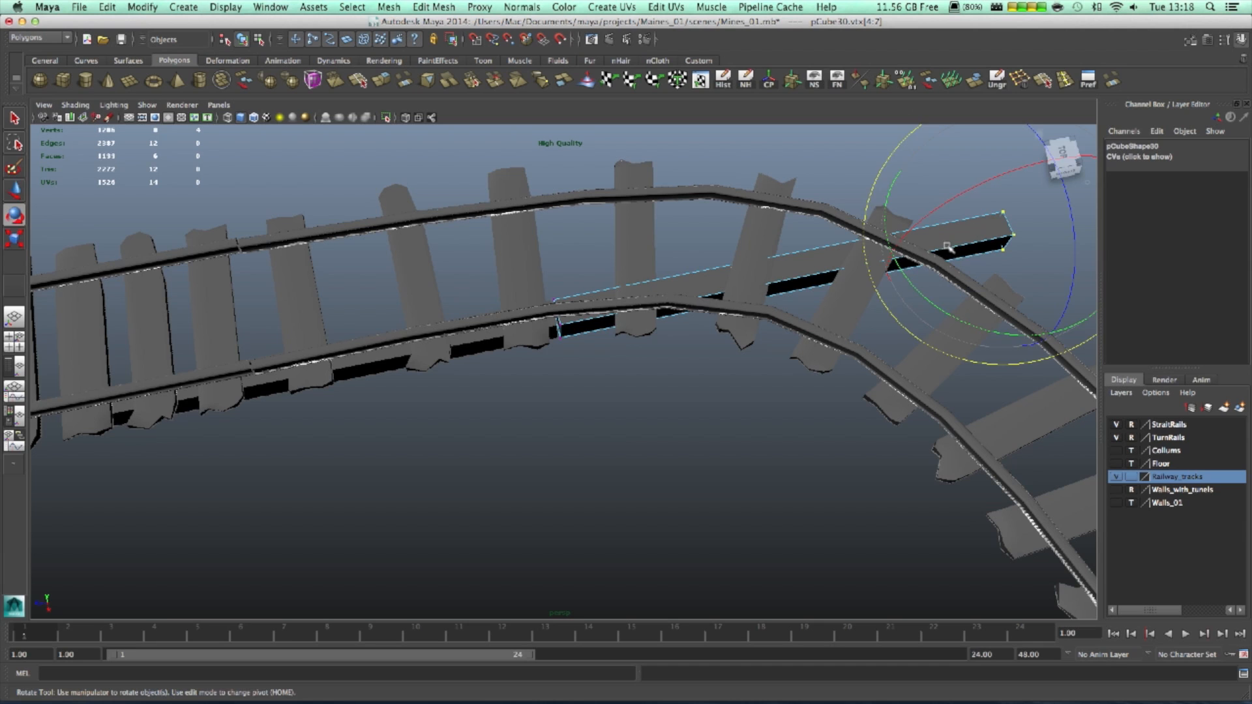
pyautogui.press('w')
pyautogui.moveTo(930, 244); pyautogui.dragTo(674, 304)
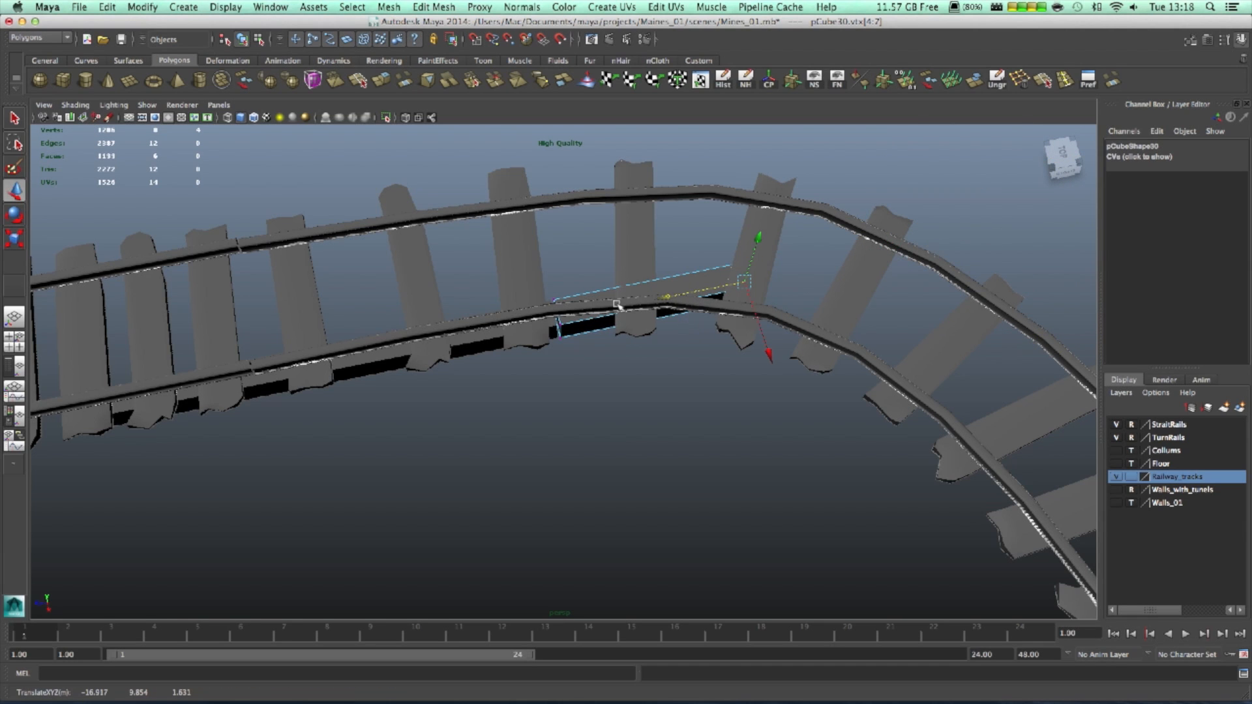
pyautogui.moveTo(676, 278); pyautogui.dragTo(707, 271, button='right')
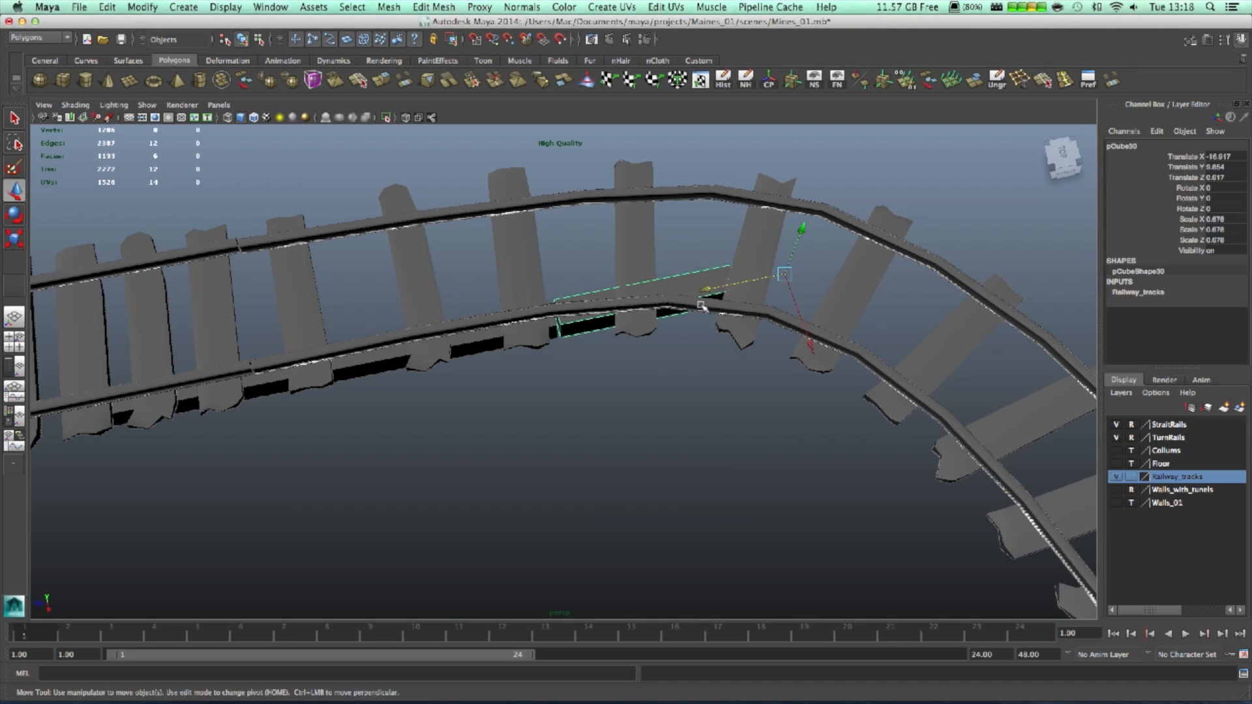
# - Rotate pCube30 about 15 degrees on Y to follow the bend and center its pivot
pyautogui.press('e')
pyautogui.moveTo(763, 376); pyautogui.dragTo(729, 378)
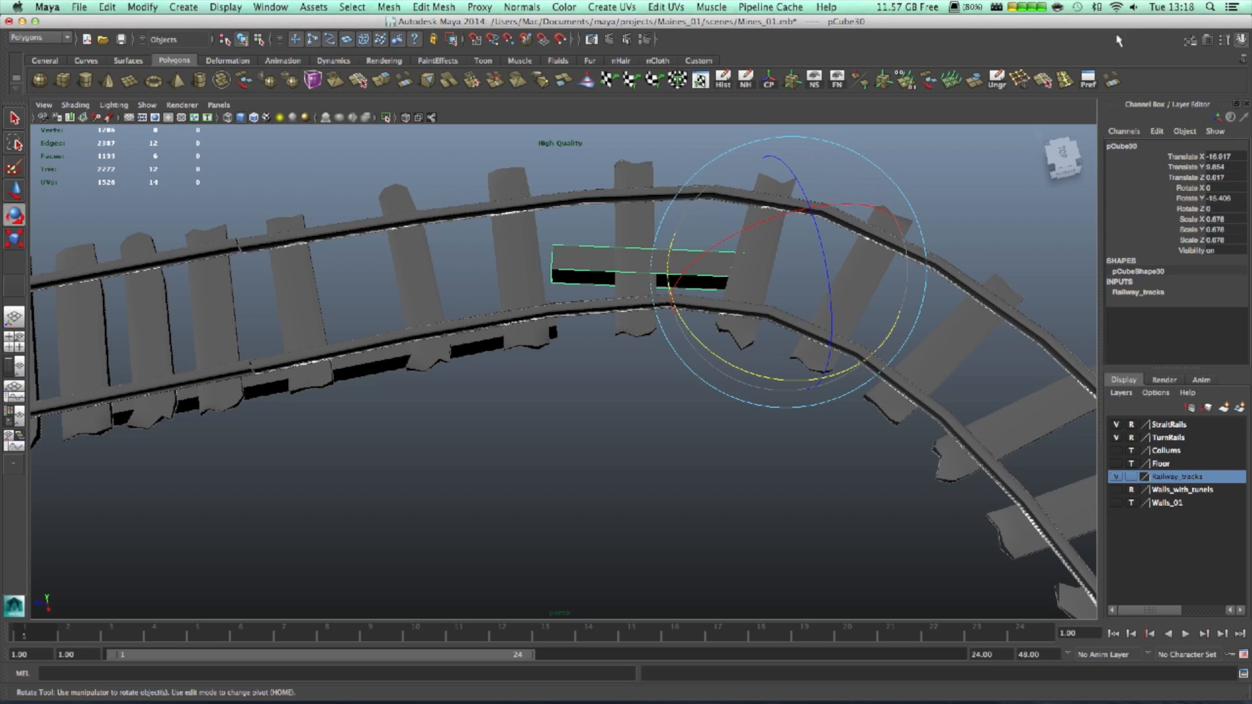
pyautogui.click(142, 7)
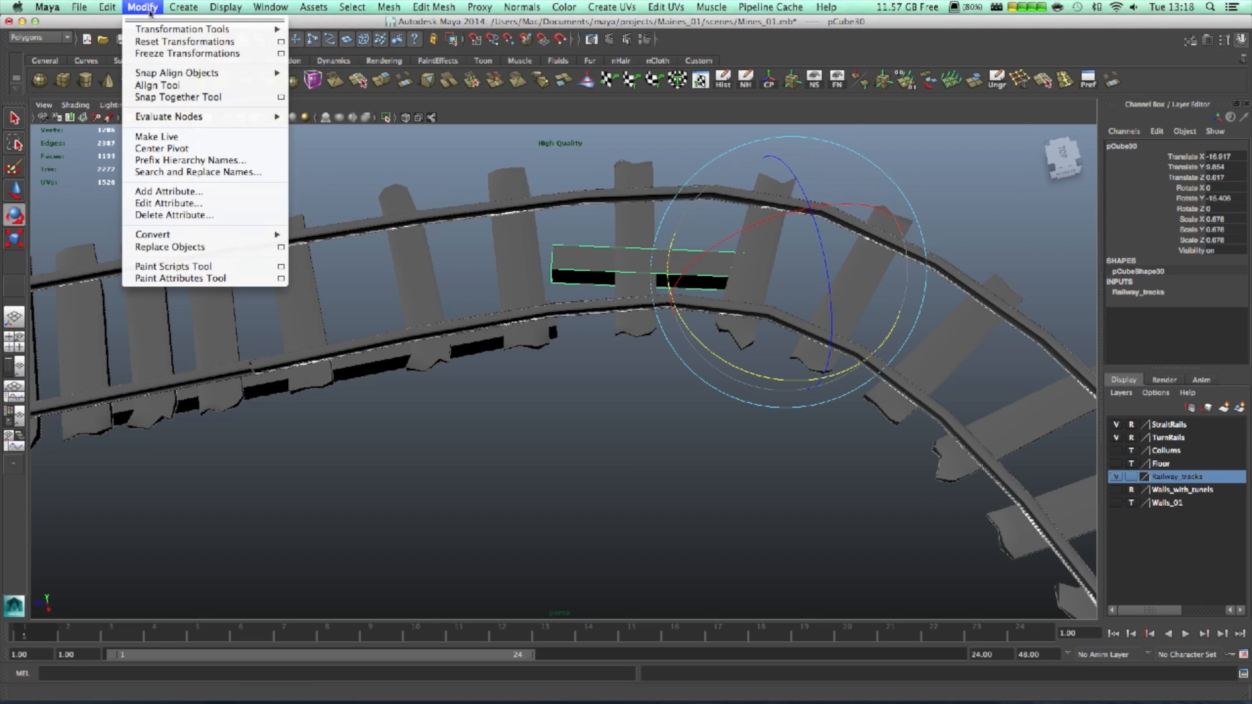
pyautogui.moveTo(212, 239)
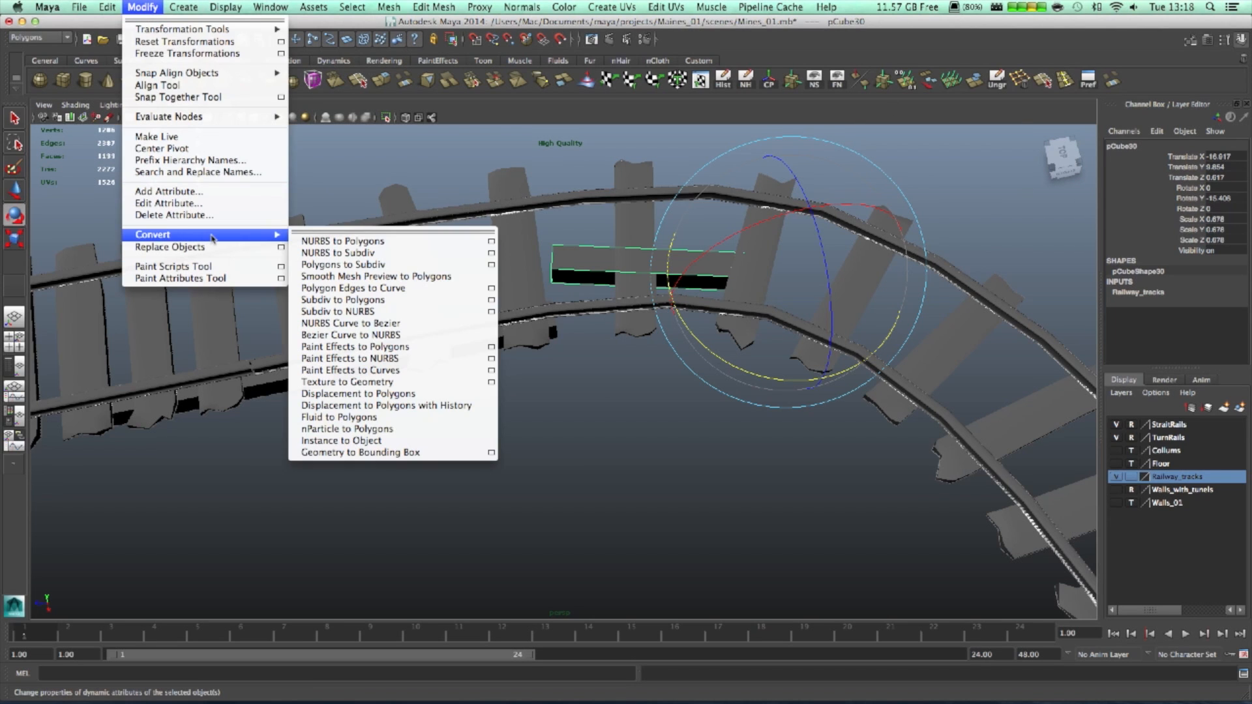
pyautogui.click(189, 148)
# - Position pCube30 beneath the lower curved rail
pyautogui.press('w')
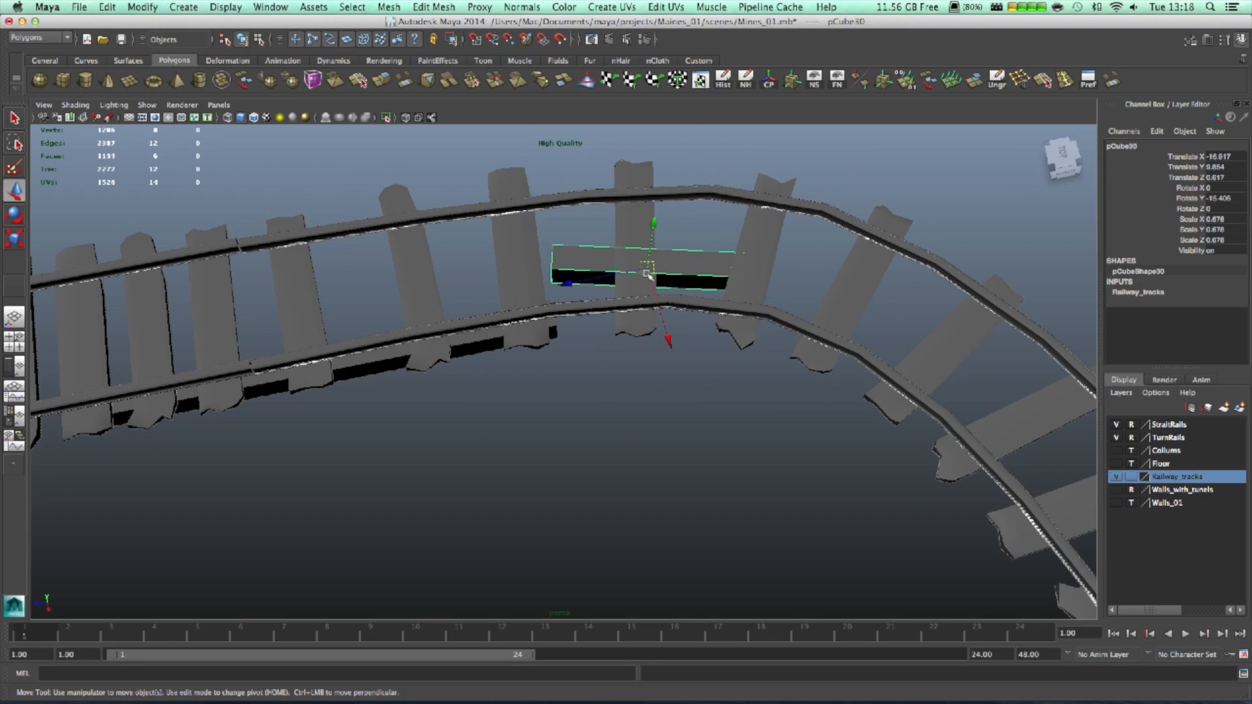
pyautogui.moveTo(668, 336); pyautogui.dragTo(682, 387)
pyautogui.press('f')
pyautogui.keyDown('alt'); pyautogui.moveTo(642, 450); pyautogui.dragTo(595, 419); pyautogui.keyUp('alt')
pyautogui.moveTo(493, 388); pyautogui.dragTo(471, 400)
pyautogui.moveTo(573, 421); pyautogui.dragTo(743, 479)
# - Duplicate the block as pCube31, rotate it to Y -31.28 and place it further round the curve
pyautogui.hotkey('ctrl', 'd')
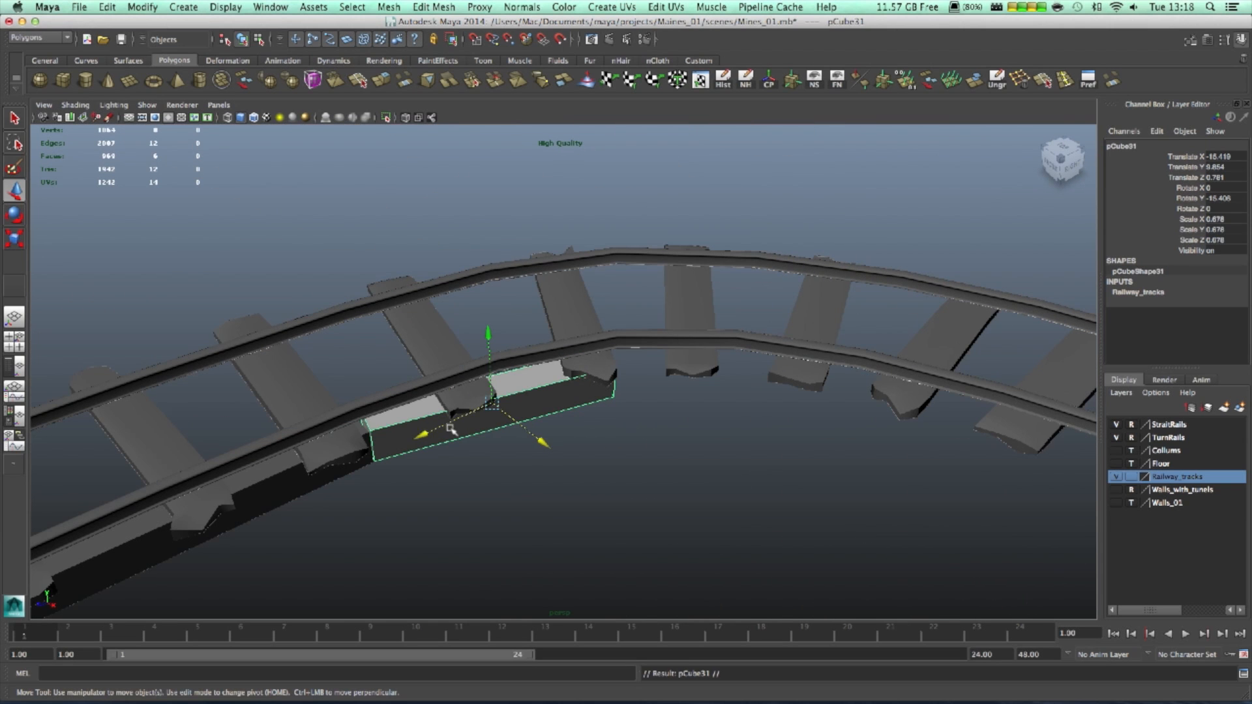
pyautogui.moveTo(422, 435); pyautogui.dragTo(744, 412)
pyautogui.press('e')
pyautogui.keyDown('alt'); pyautogui.moveTo(788, 509); pyautogui.dragTo(736, 522); pyautogui.keyUp('alt')
pyautogui.press('w')
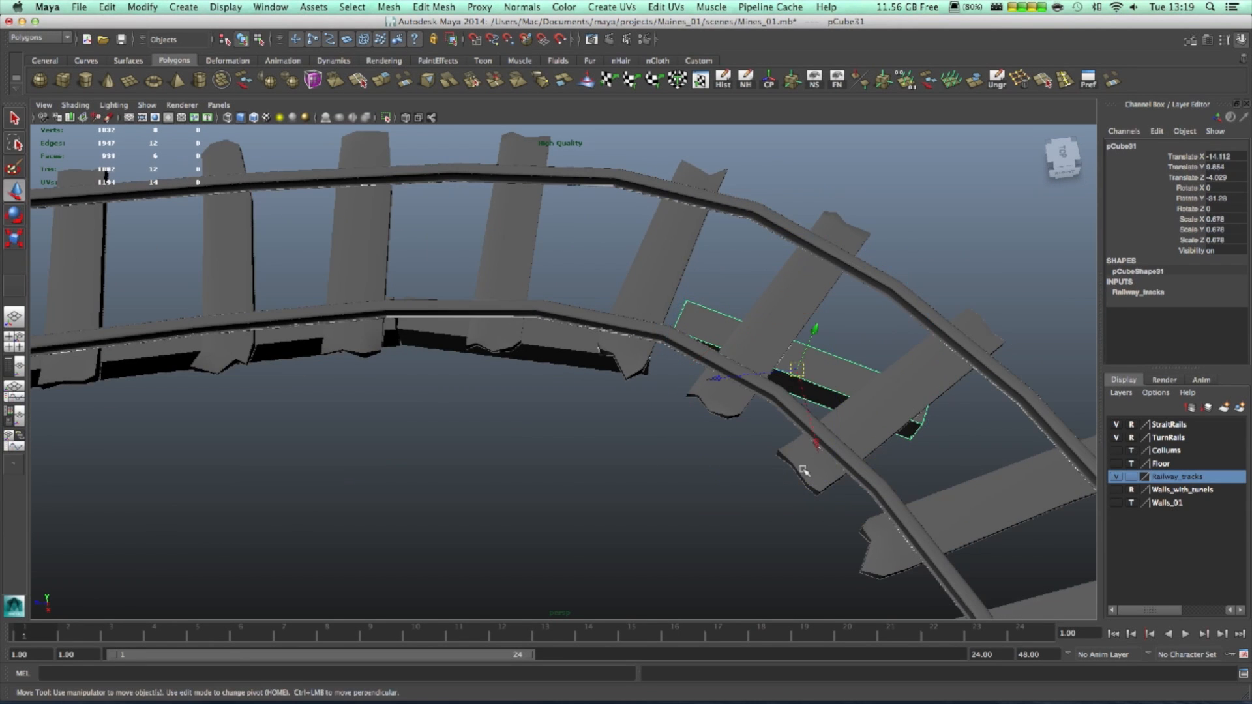
pyautogui.moveTo(813, 441); pyautogui.dragTo(697, 402)
pyautogui.moveTo(803, 465); pyautogui.dragTo(809, 482)
pyautogui.moveTo(705, 412); pyautogui.dragTo(698, 413)
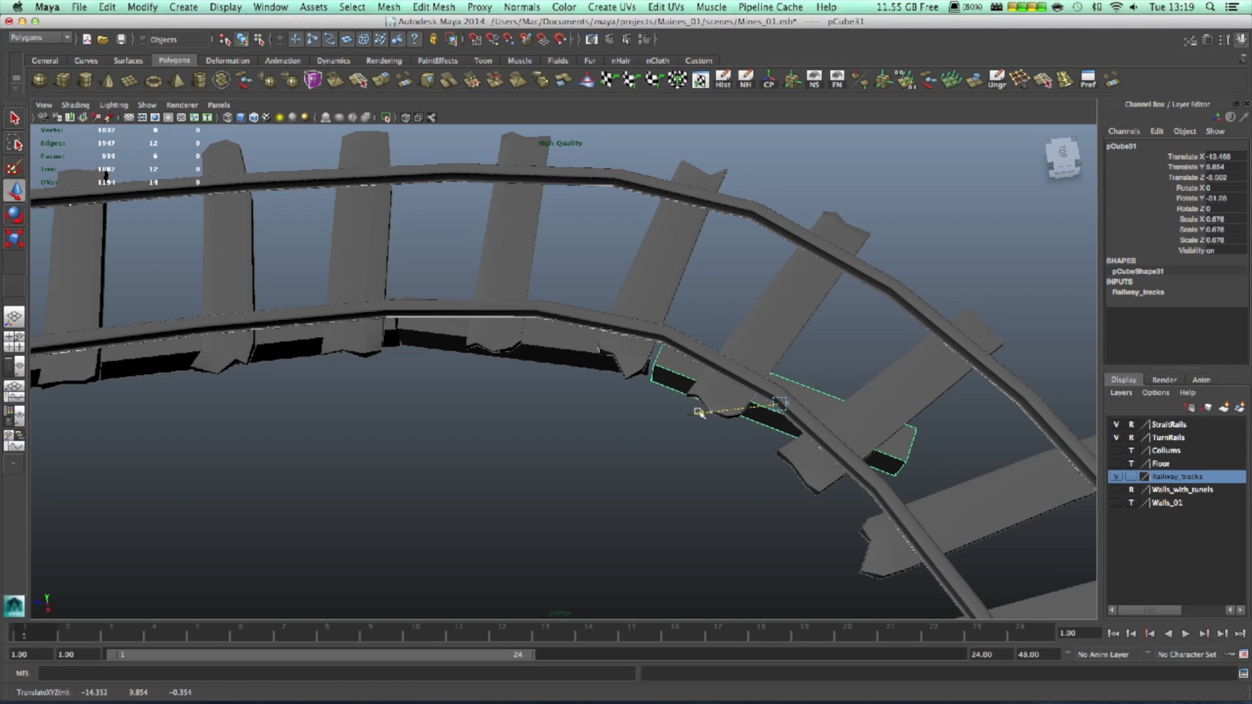
# - Pull pCube31's end vertices along the rail to shorten it under the next curved stretch
pyautogui.click(807, 474)
pyautogui.click(798, 474)
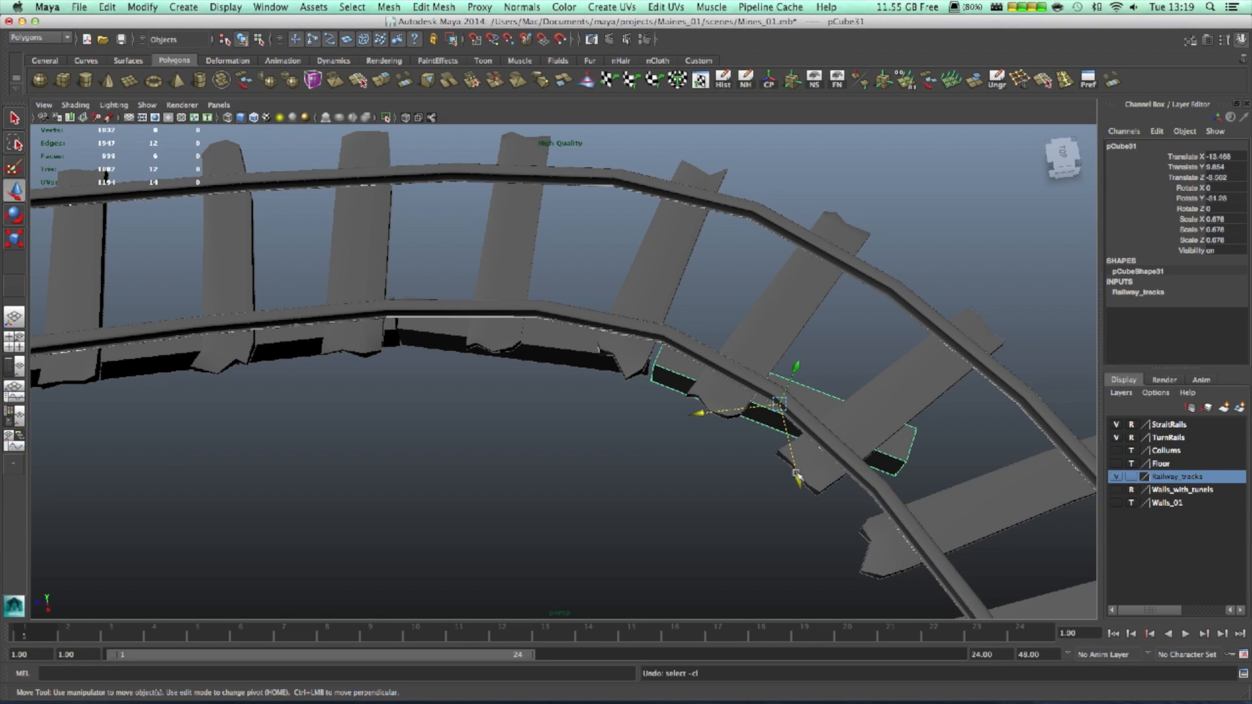
pyautogui.moveTo(833, 411); pyautogui.dragTo(784, 404, button='right')
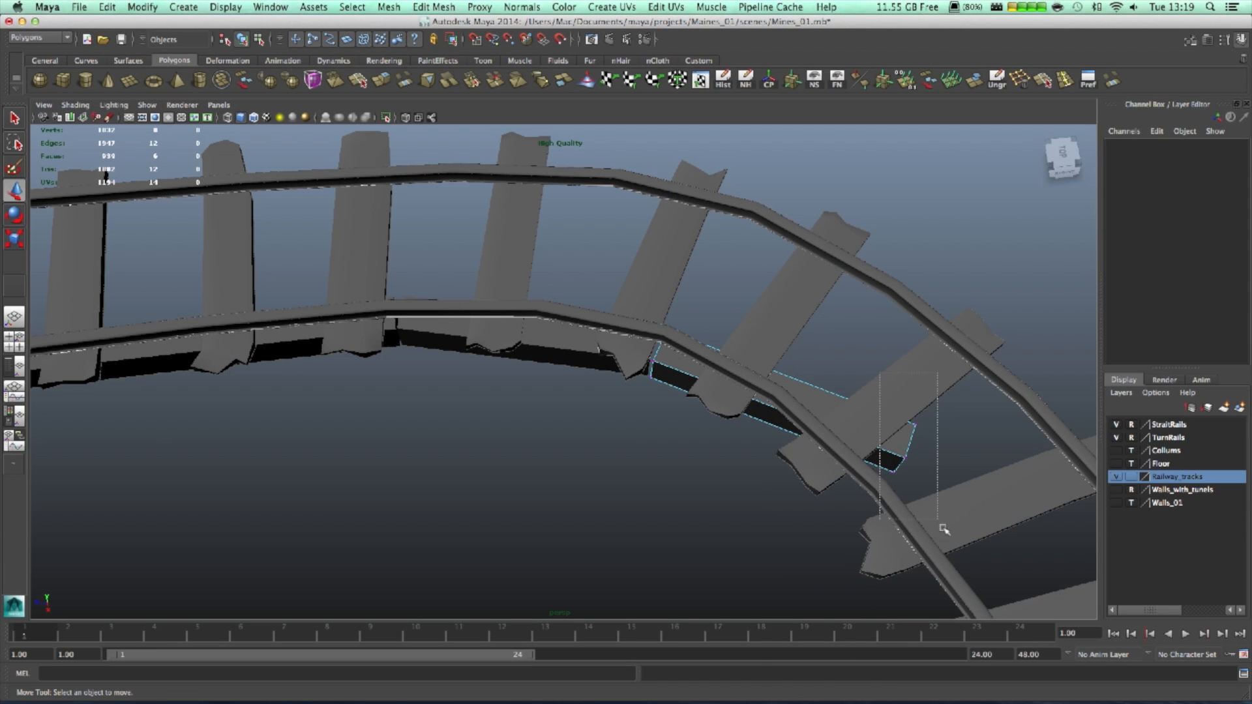
pyautogui.moveTo(941, 527); pyautogui.dragTo(939, 523)
pyautogui.keyDown('alt'); pyautogui.moveTo(973, 468); pyautogui.dragTo(831, 432, button='middle'); pyautogui.keyUp('alt')
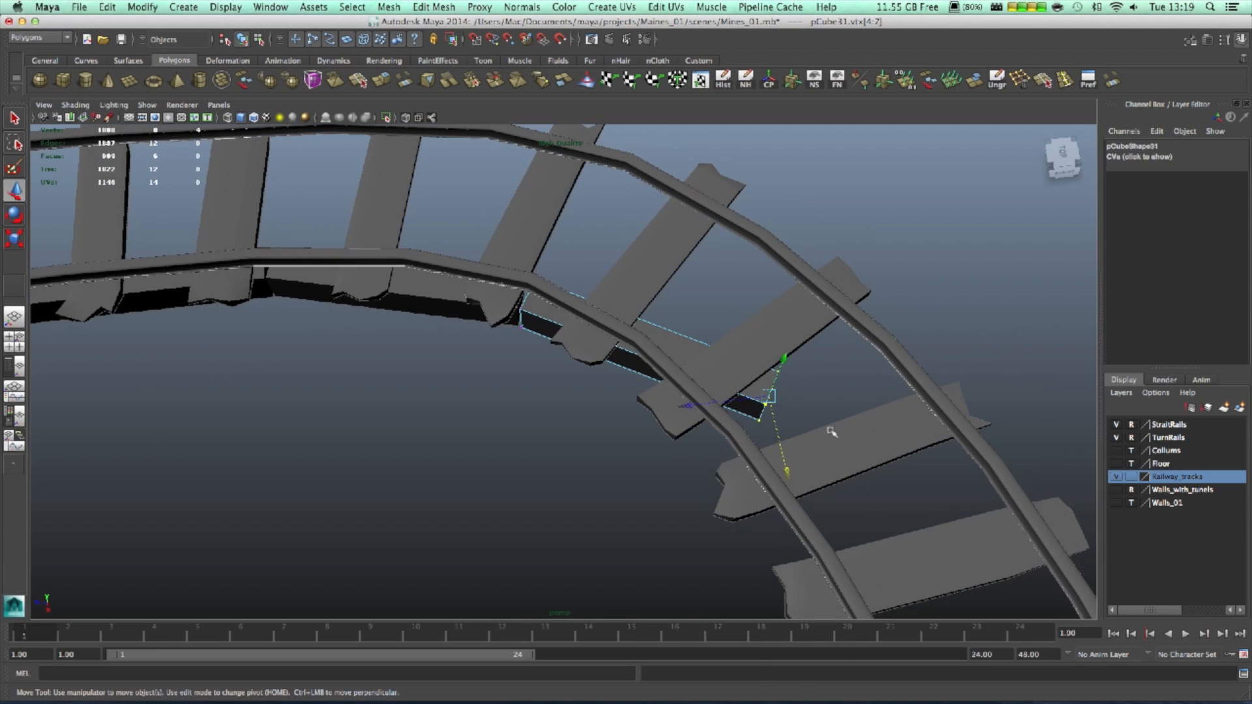
pyautogui.doubleClick(16, 190)
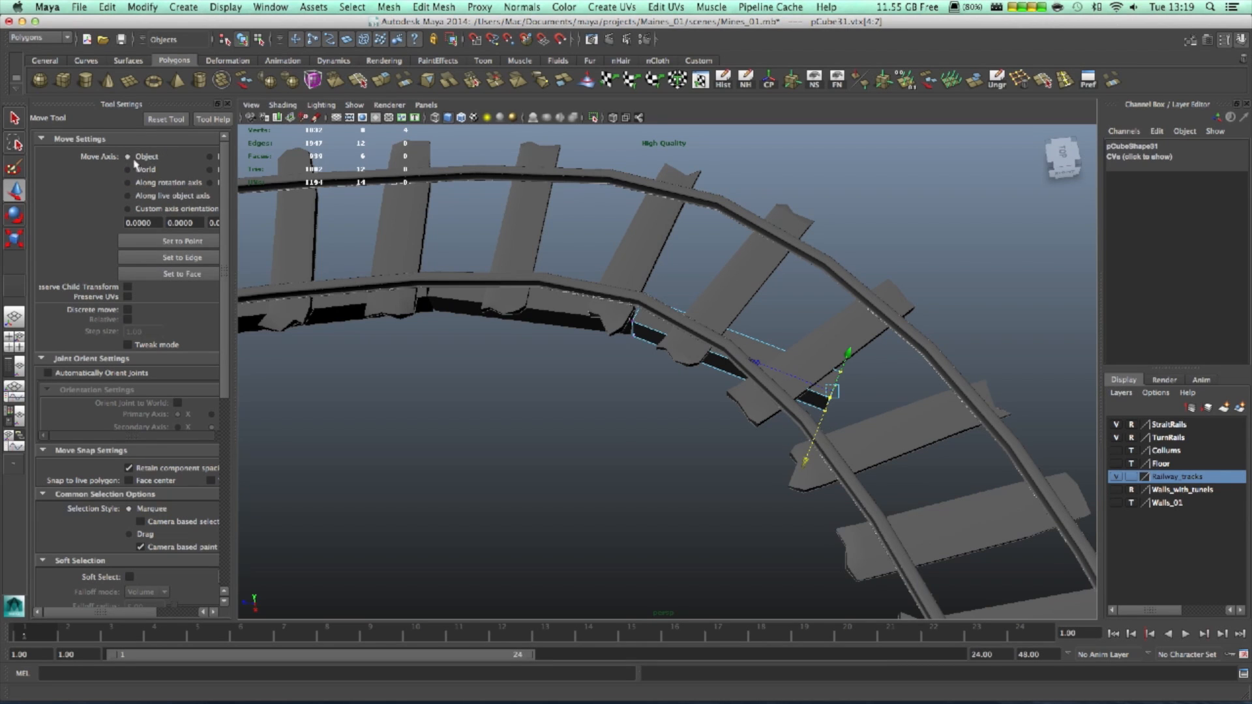
pyautogui.moveTo(755, 363); pyautogui.dragTo(702, 358)
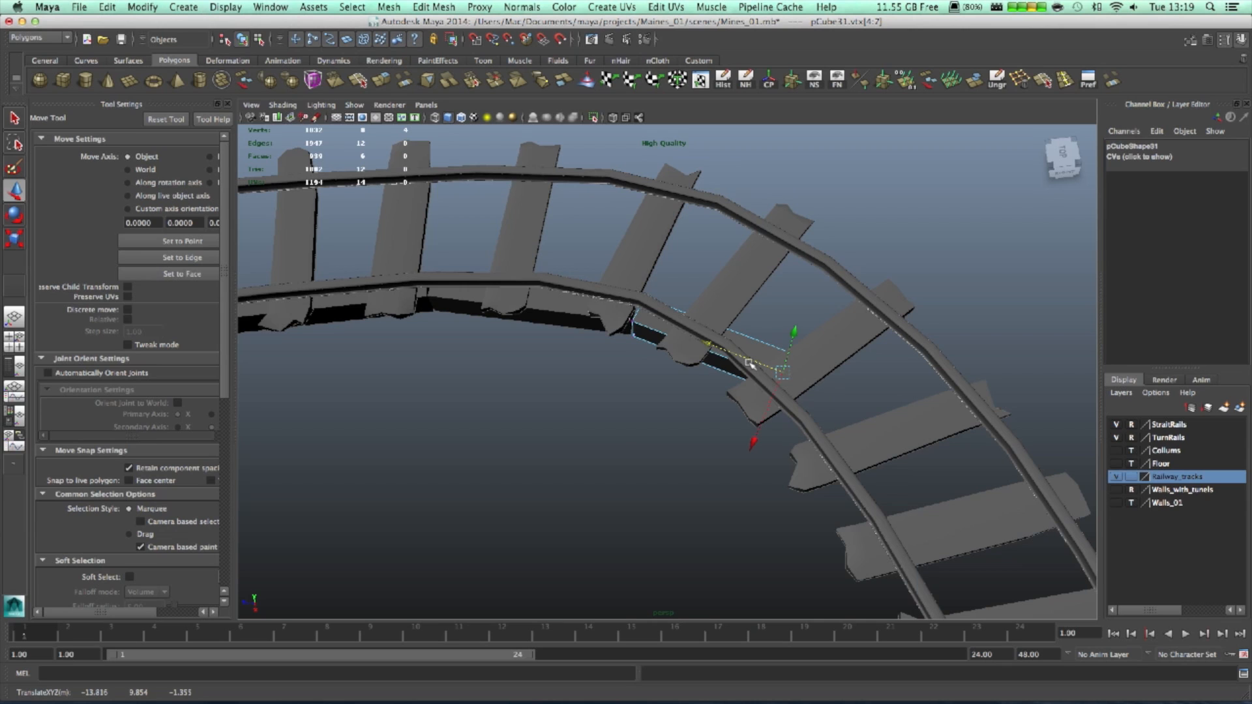
pyautogui.moveTo(710, 348); pyautogui.dragTo(643, 323)
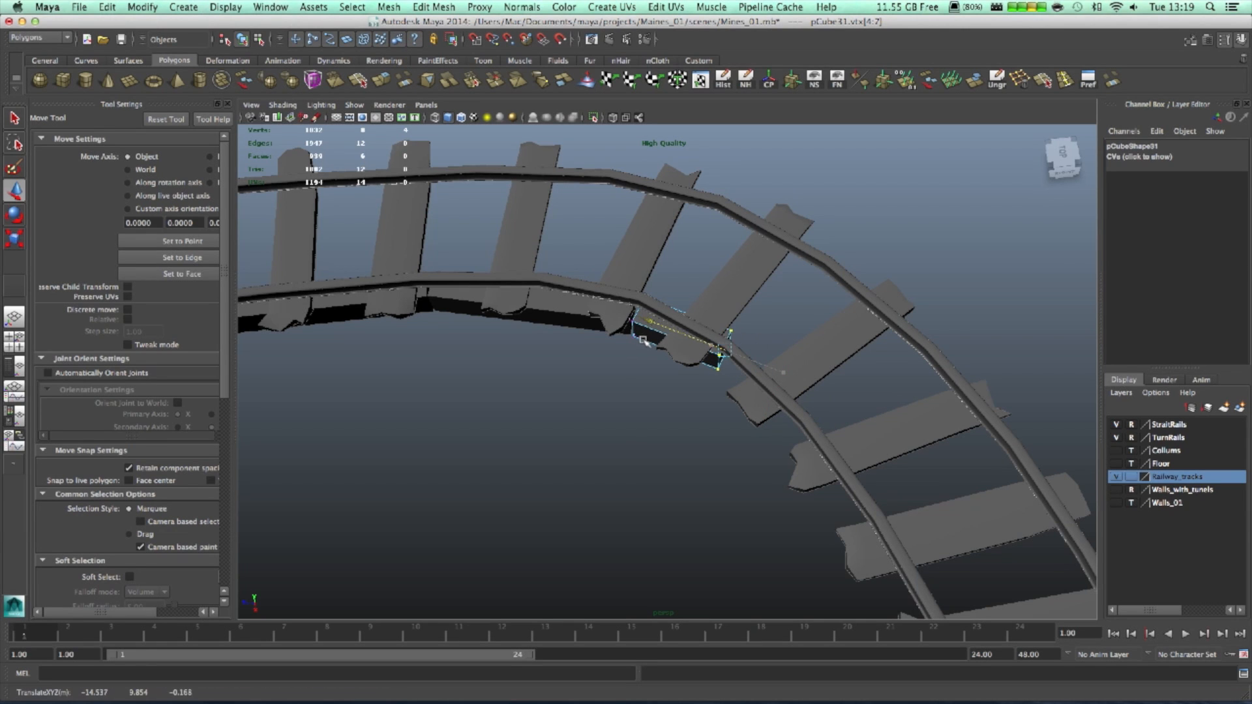
pyautogui.moveTo(649, 339); pyautogui.dragTo(668, 344, button='right')
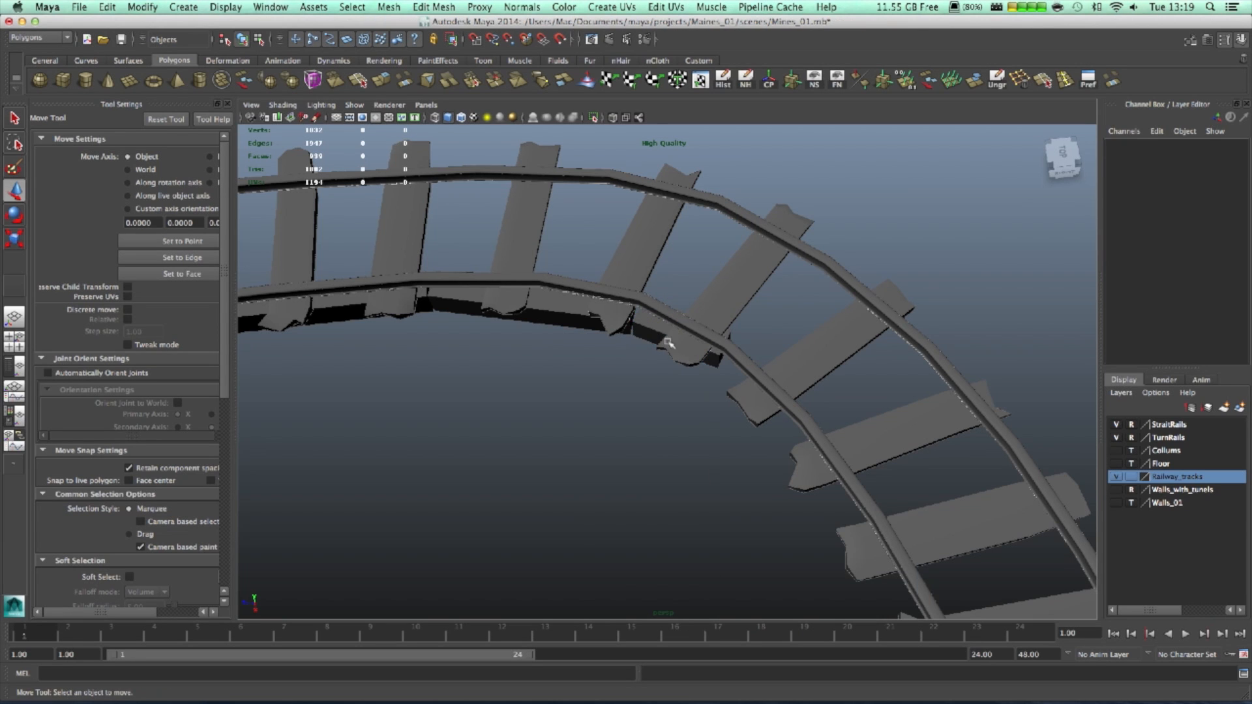
# - Duplicate the third block, slide the copy round the curve and centre its pivot
pyautogui.click(639, 337)
pyautogui.hotkey('ctrl', 'd')
pyautogui.moveTo(658, 324); pyautogui.dragTo(754, 358)
pyautogui.click(145, 6)
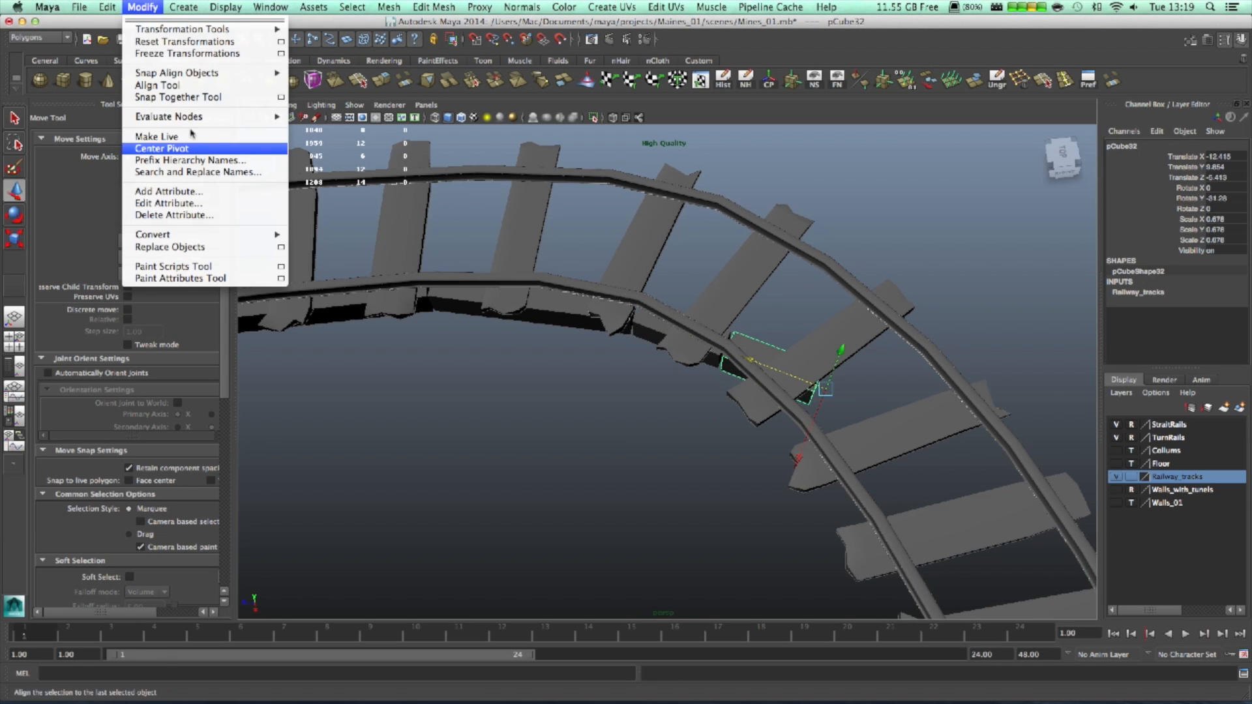
pyautogui.click(186, 154)
pyautogui.moveTo(699, 345); pyautogui.dragTo(703, 347)
# - Turn the copy to about -47° on Y and shift it in under the rail
pyautogui.press('e')
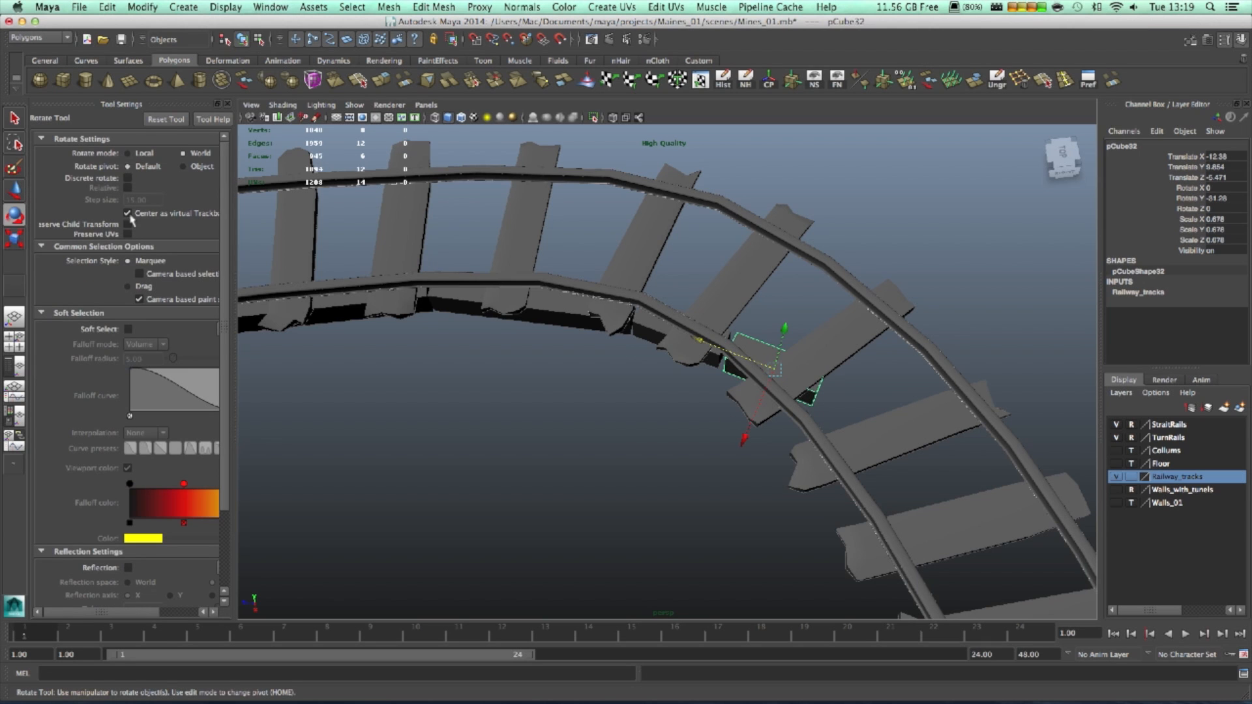
pyautogui.moveTo(841, 465); pyautogui.dragTo(805, 479)
pyautogui.press('w')
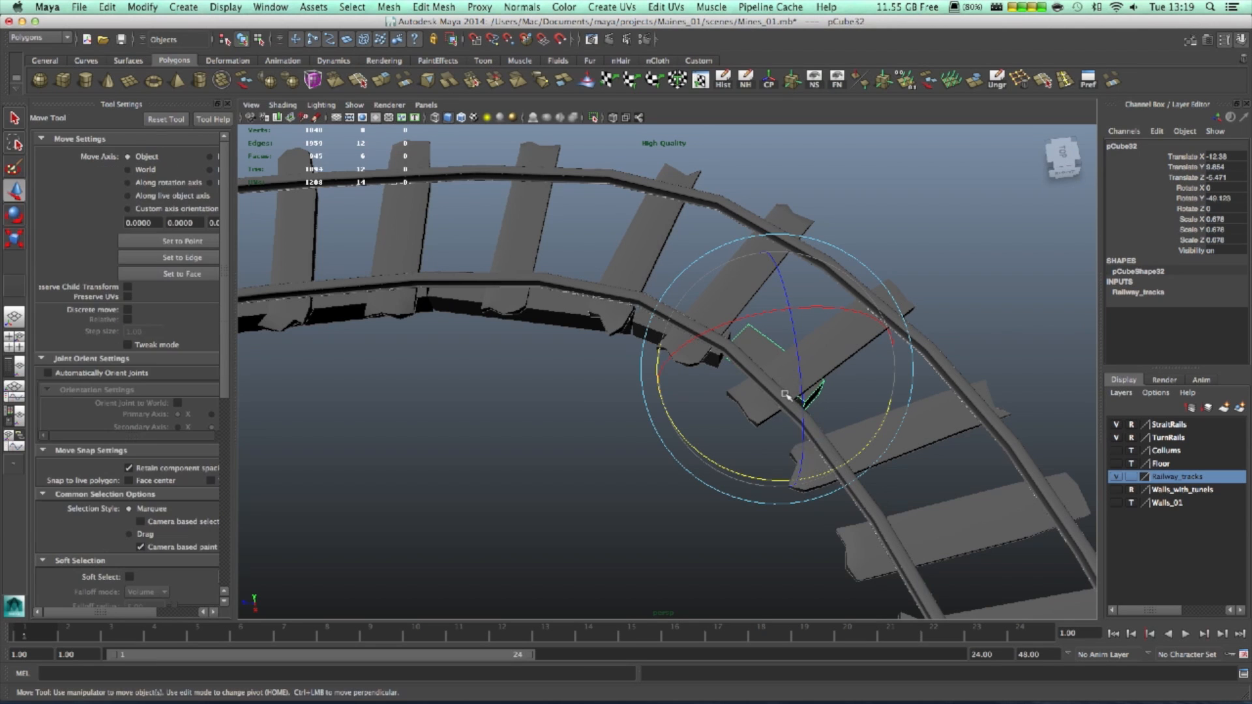
pyautogui.moveTo(713, 324); pyautogui.dragTo(719, 437, button='middle')
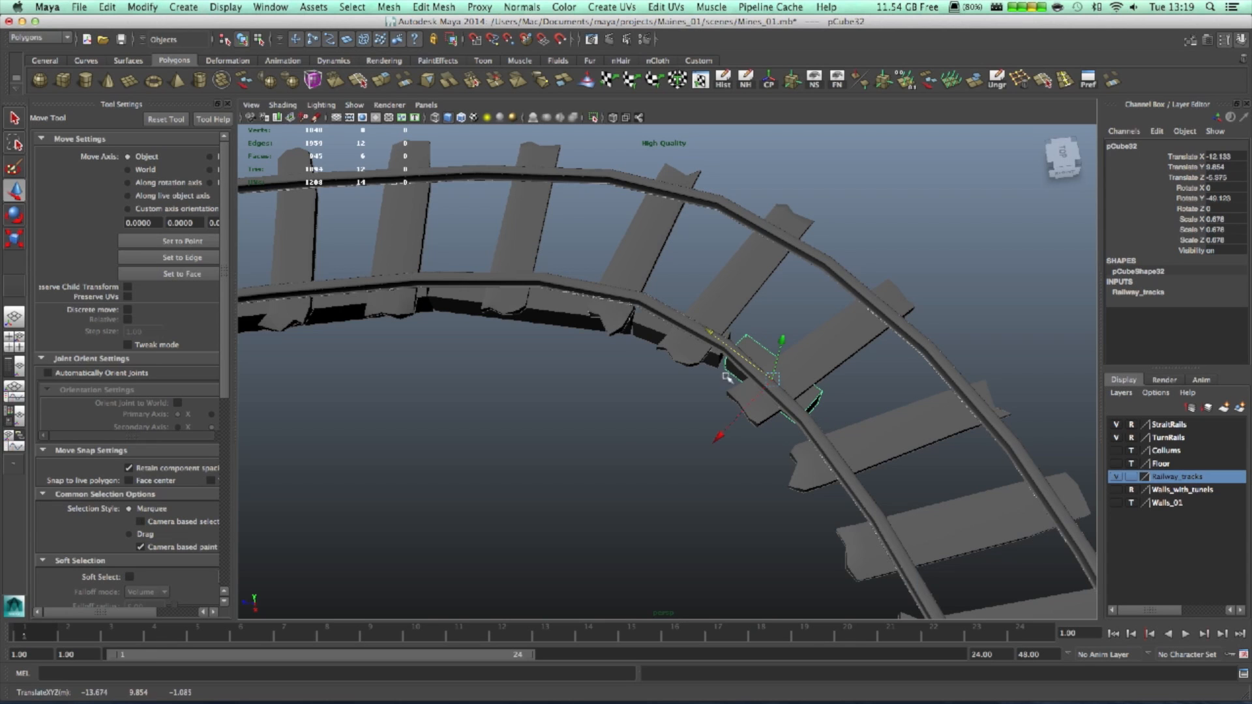
pyautogui.moveTo(720, 440); pyautogui.dragTo(697, 314)
pyautogui.keyDown('alt'); pyautogui.moveTo(788, 374); pyautogui.dragTo(1001, 548); pyautogui.keyUp('alt')
# - Refine pCube32 to about -55.5° on Y beneath the rail, then zoom out to review
pyautogui.keyDown('alt'); pyautogui.moveTo(939, 484); pyautogui.dragTo(870, 460, button='right'); pyautogui.keyUp('alt')
pyautogui.keyDown('alt'); pyautogui.moveTo(870, 460); pyautogui.dragTo(717, 424, button='middle'); pyautogui.keyUp('alt')
pyautogui.keyDown('alt'); pyautogui.moveTo(671, 388); pyautogui.dragTo(939, 382, button='right'); pyautogui.keyUp('alt')
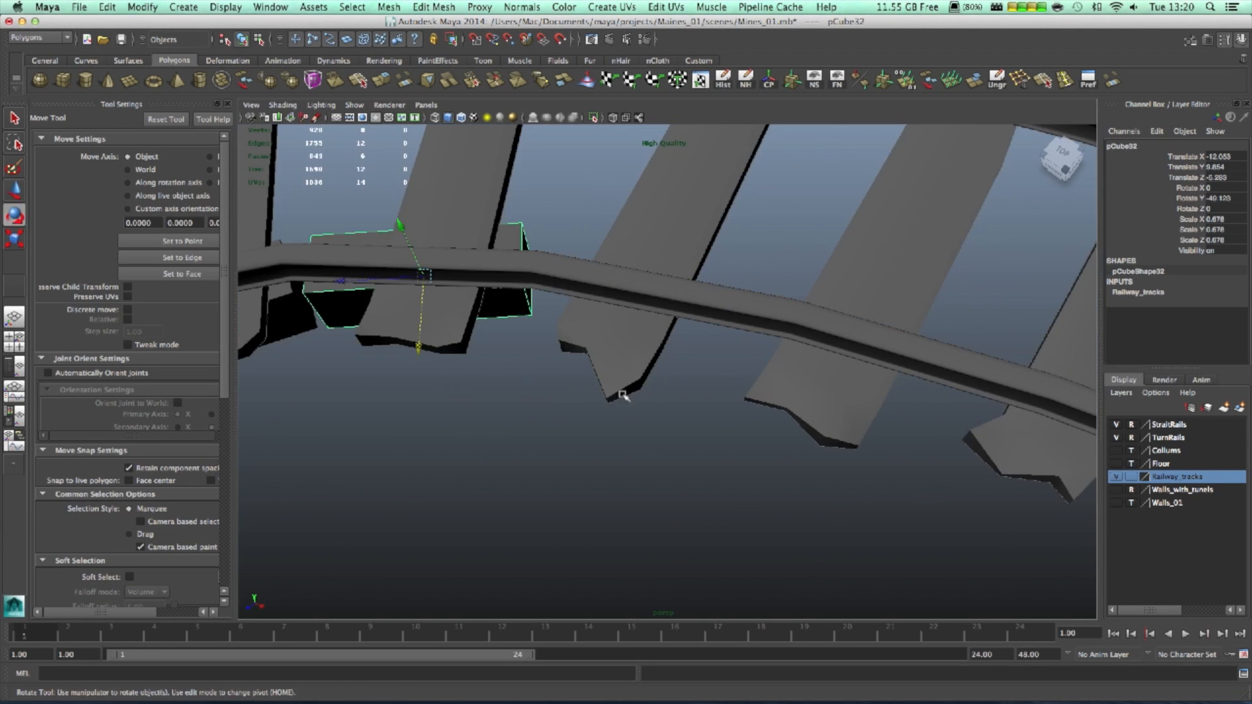
pyautogui.press('e')
pyautogui.keyDown('alt'); pyautogui.moveTo(610, 422); pyautogui.dragTo(526, 424); pyautogui.keyUp('alt')
pyautogui.moveTo(623, 423); pyautogui.dragTo(608, 427)
pyautogui.press('w')
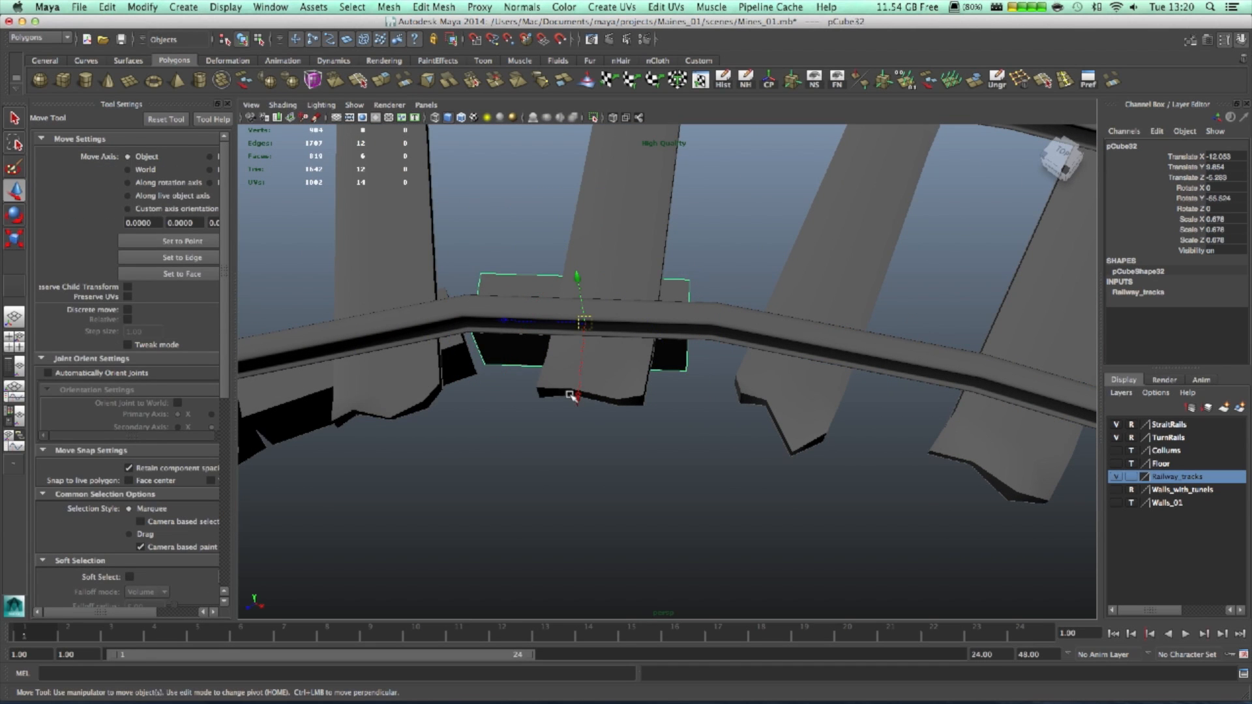
pyautogui.moveTo(576, 397); pyautogui.dragTo(579, 409)
pyautogui.scroll(-10, 785, 436)
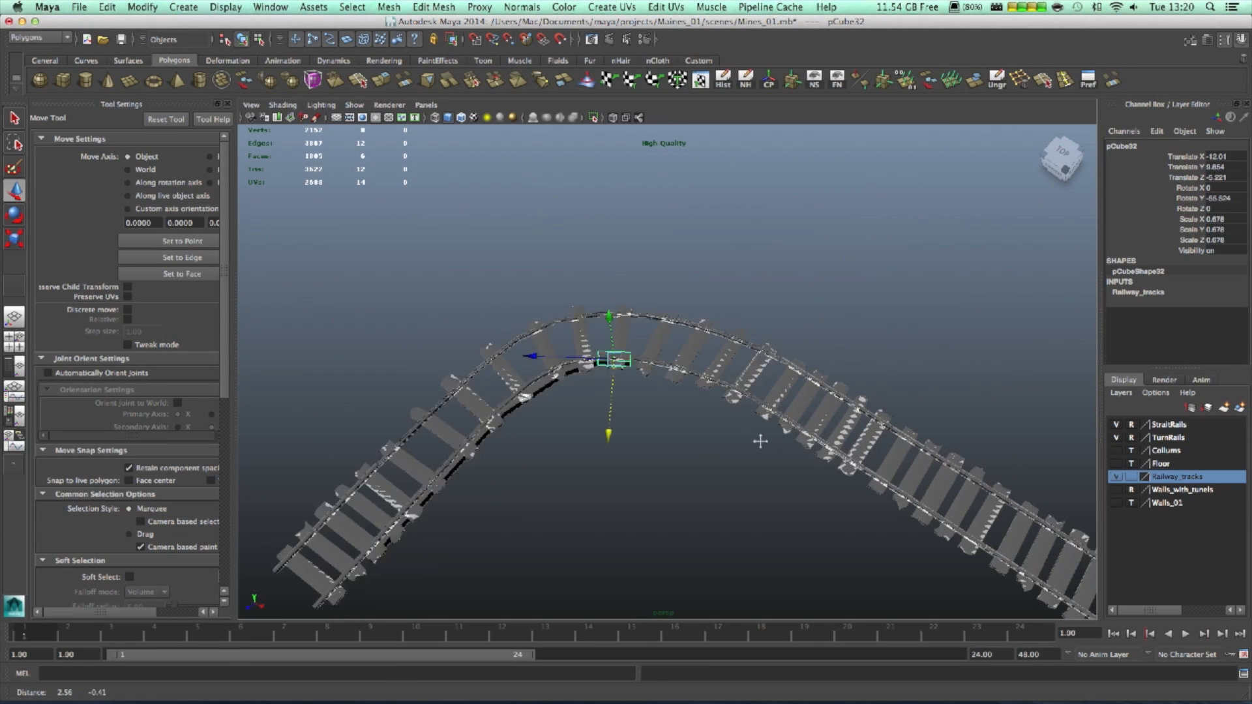
# - Duplicate the placed block, move it along the curve and turn it to follow the rail
pyautogui.scroll(10, 759, 441)
pyautogui.hotkey('ctrl', 'd')
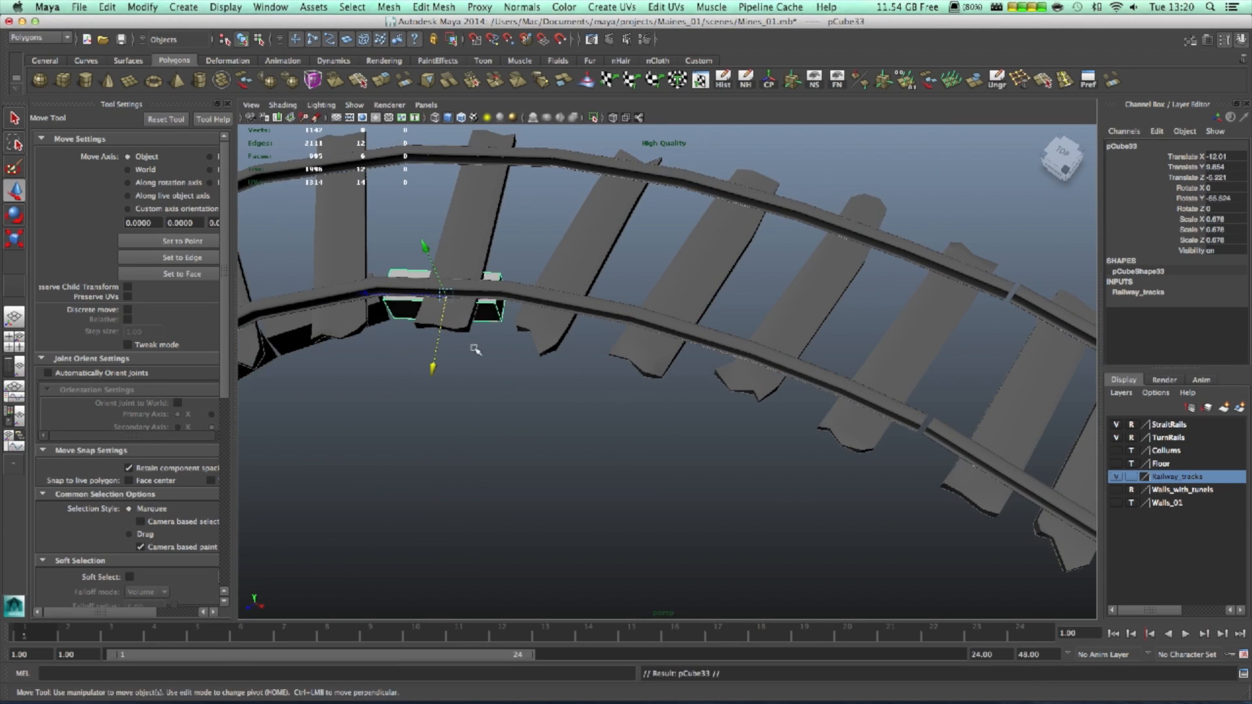
pyautogui.moveTo(434, 310); pyautogui.dragTo(601, 324)
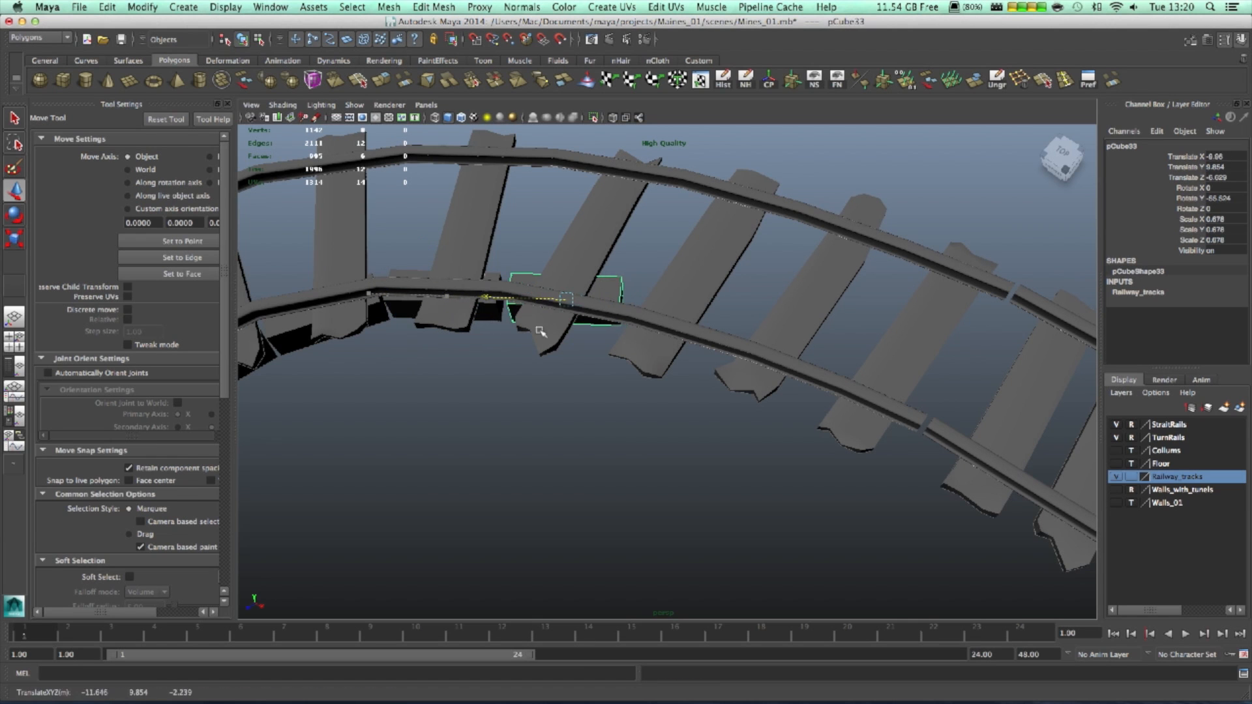
pyautogui.press('e')
pyautogui.moveTo(632, 389); pyautogui.dragTo(606, 399)
pyautogui.press('w')
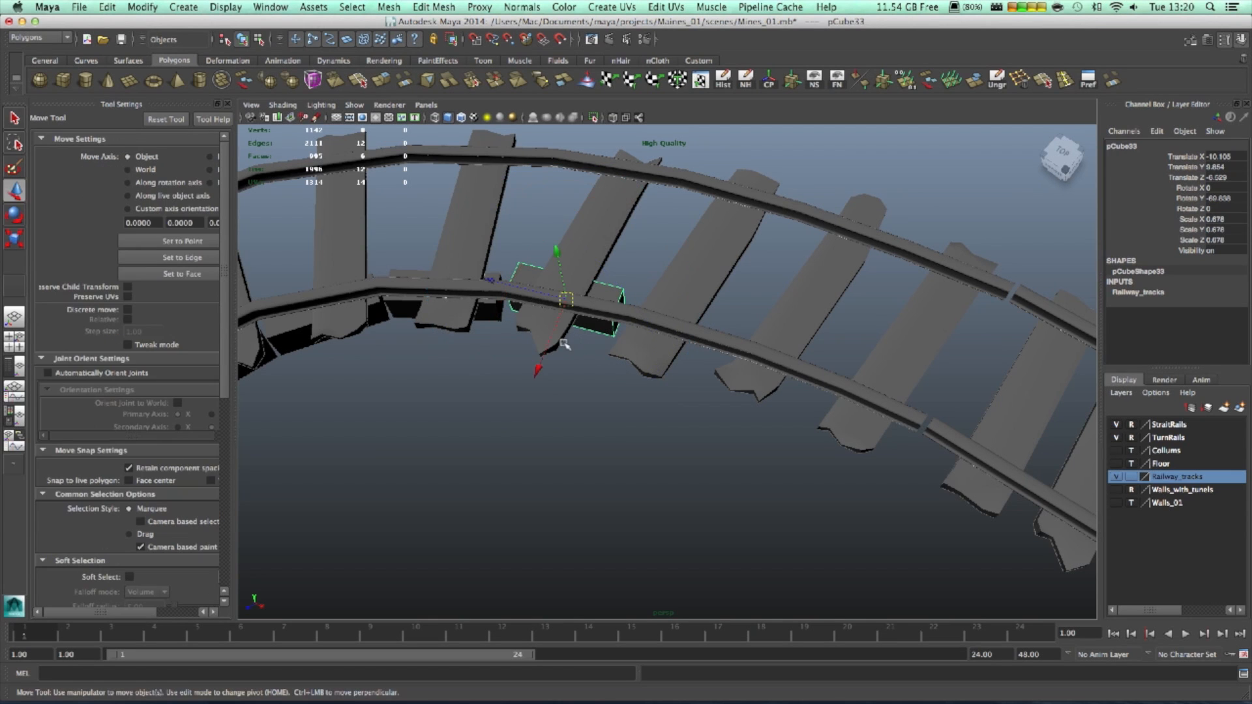
pyautogui.moveTo(538, 365); pyautogui.dragTo(726, 425)
# - Copy it again as pCube34, stretch it to Z scale 1.169 under the rail, then deselect
pyautogui.hotkey('ctrl', 'd')
pyautogui.moveTo(513, 396); pyautogui.dragTo(616, 368)
pyautogui.press('e')
pyautogui.press('r')
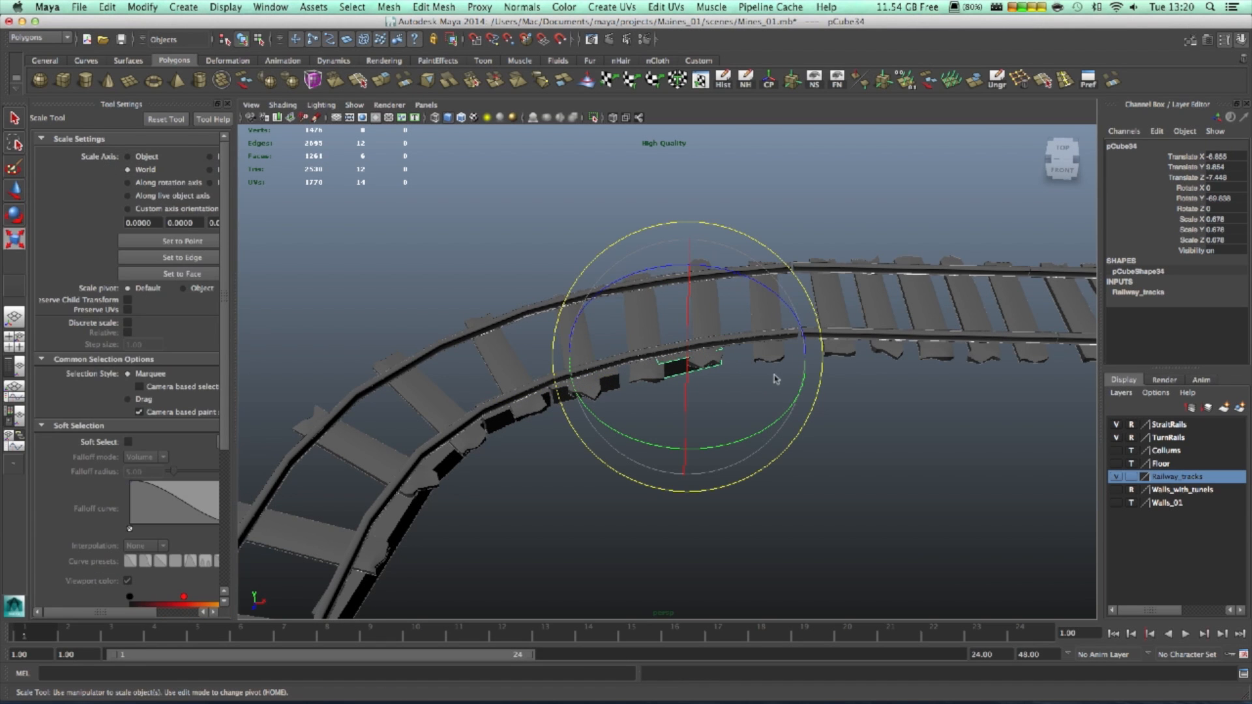
pyautogui.keyDown('alt'); pyautogui.moveTo(844, 407); pyautogui.dragTo(811, 387); pyautogui.keyUp('alt')
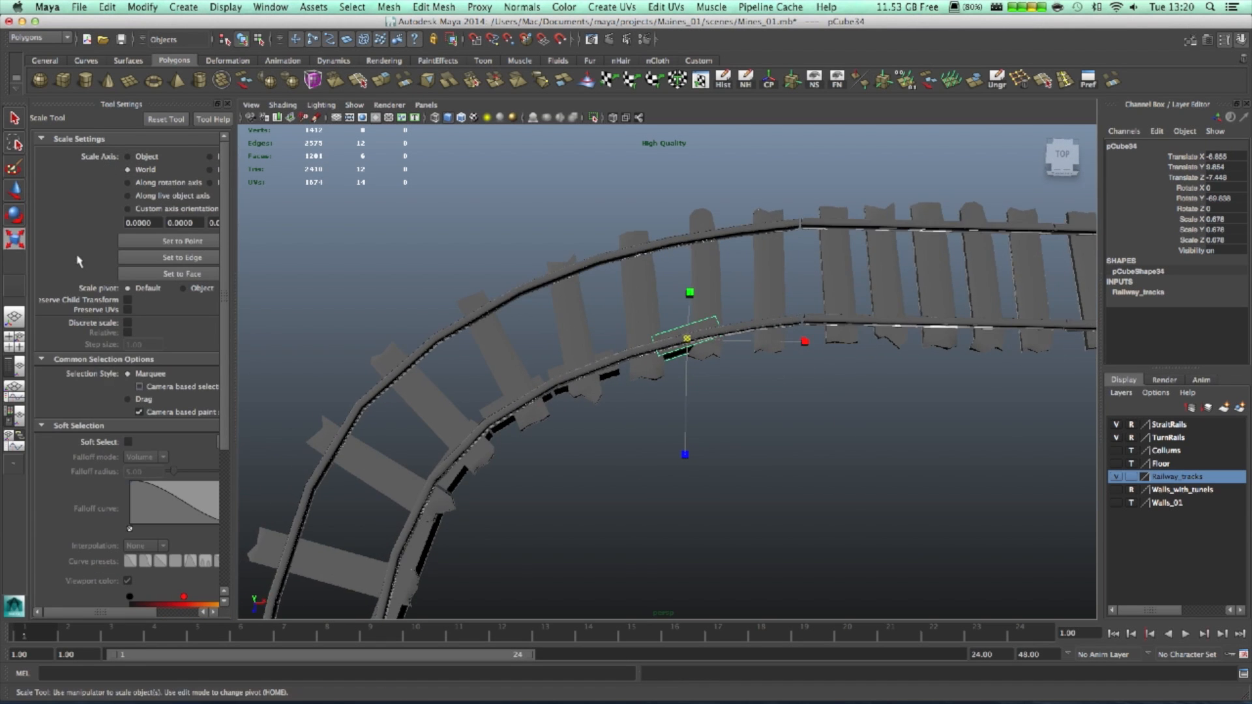
pyautogui.moveTo(576, 376); pyautogui.dragTo(503, 399)
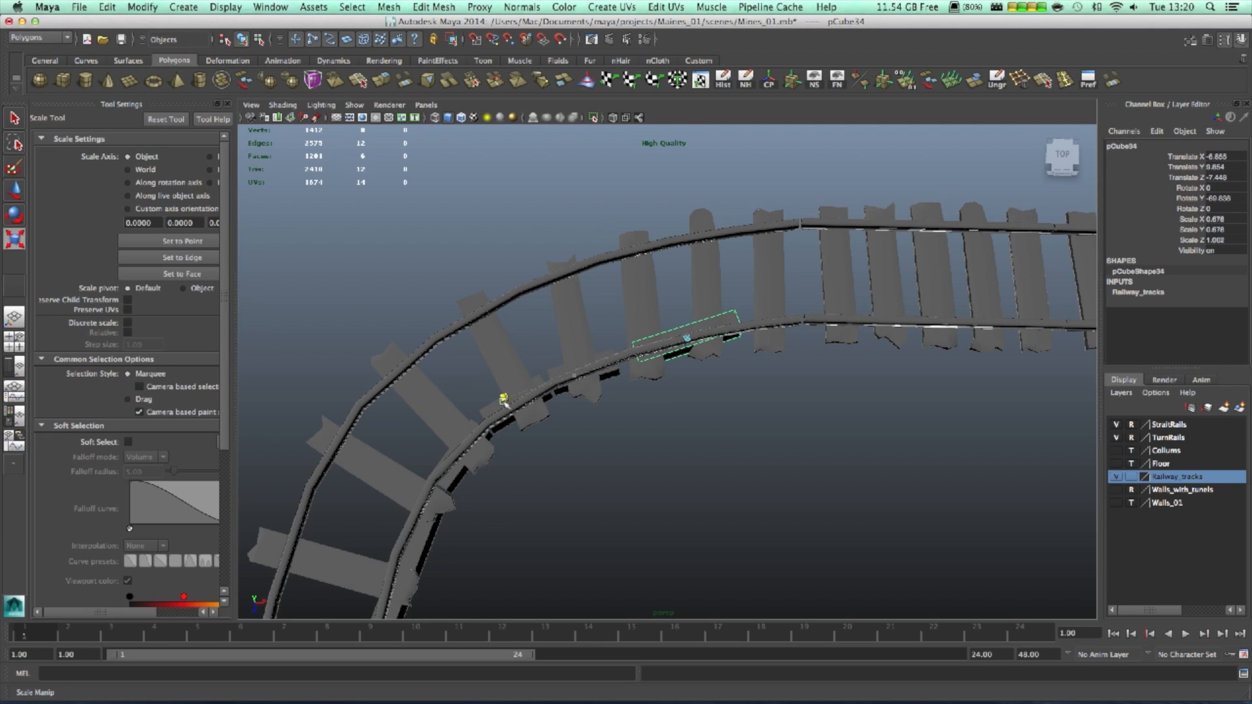
pyautogui.press('w')
pyautogui.moveTo(616, 362); pyautogui.dragTo(607, 366)
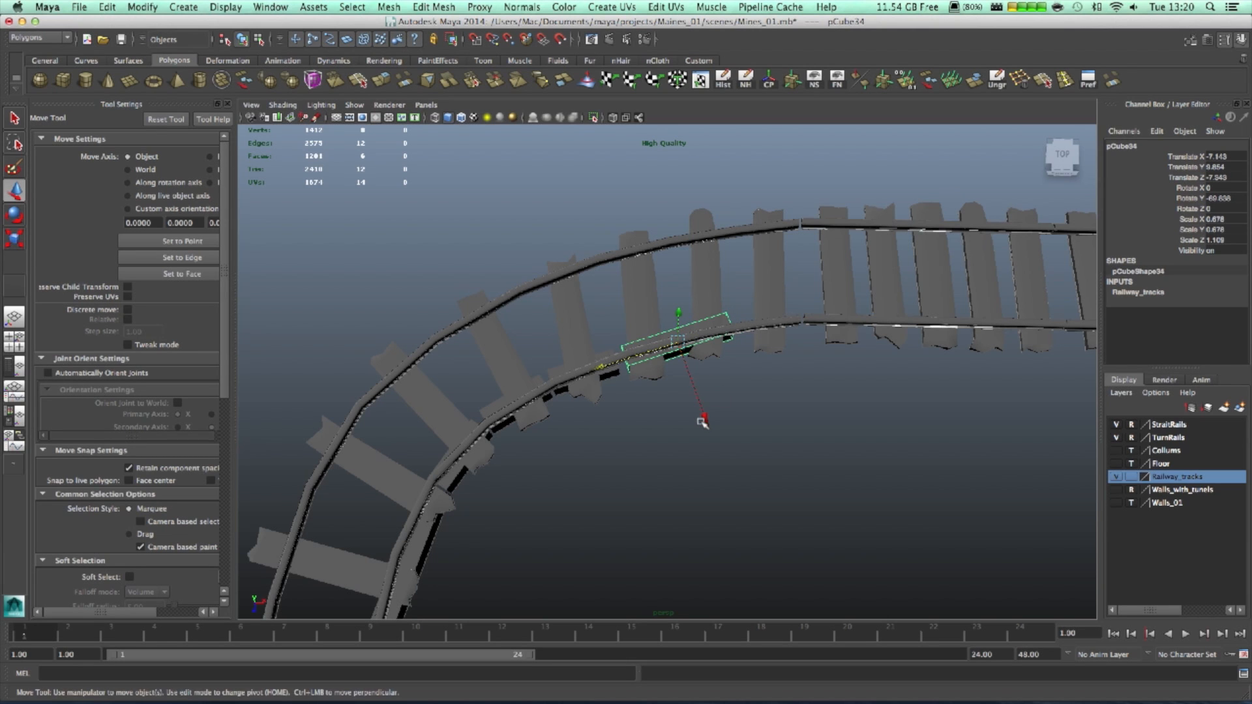
pyautogui.click(659, 377)
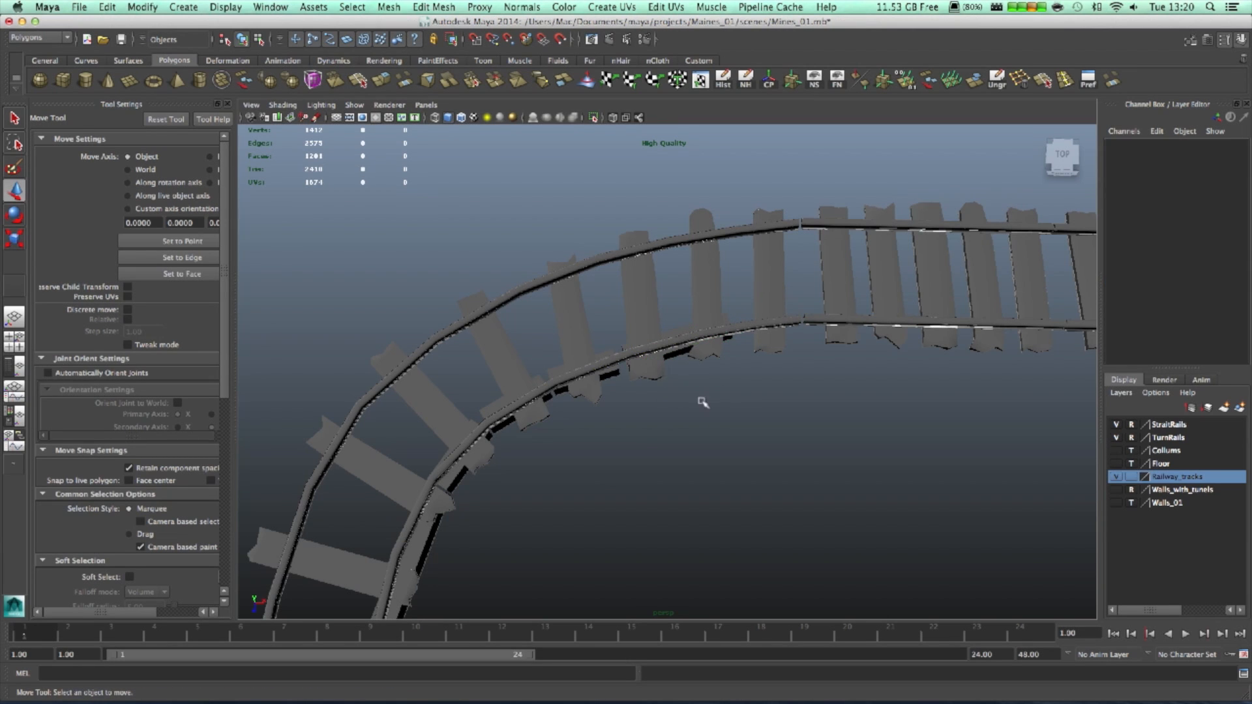
# - Reposition the stretched block under the rail and turn it to follow the curve
pyautogui.click(678, 355)
pyautogui.moveTo(592, 369); pyautogui.dragTo(593, 368)
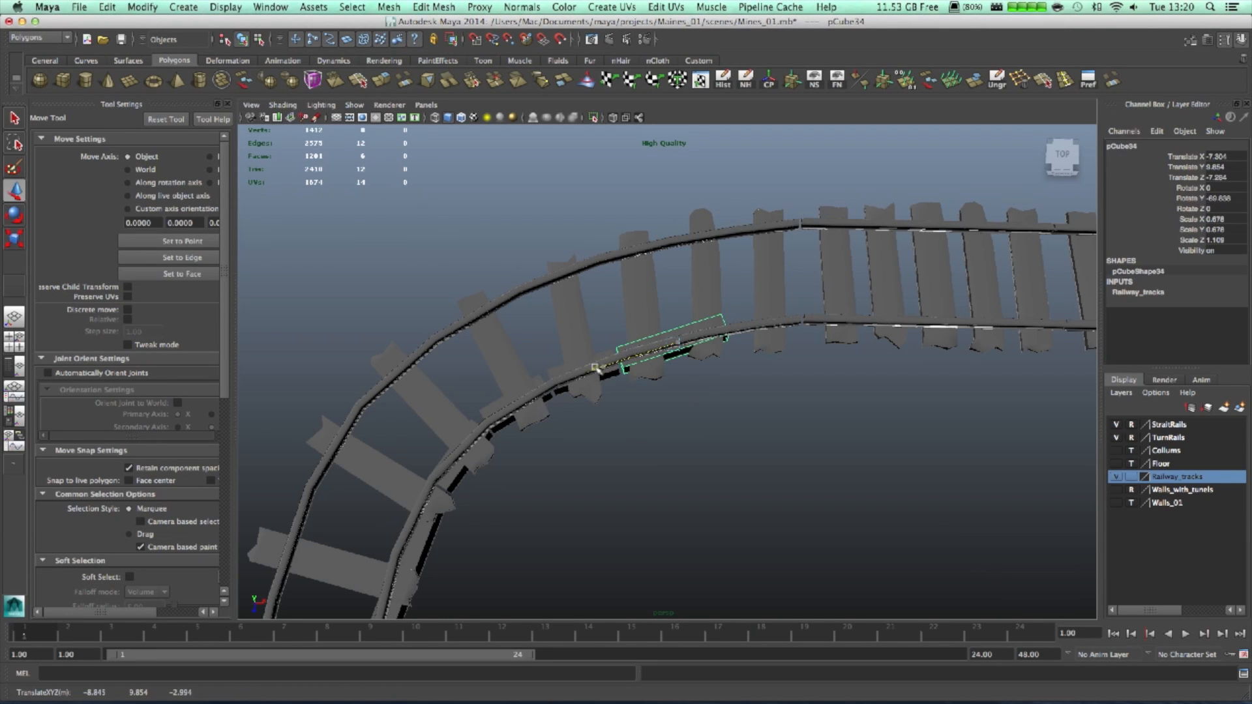
pyautogui.keyDown('alt'); pyautogui.moveTo(817, 443); pyautogui.dragTo(824, 456); pyautogui.keyUp('alt')
pyautogui.scroll(-2, 905, 450)
pyautogui.keyDown('alt'); pyautogui.moveTo(905, 450); pyautogui.dragTo(796, 462, button='middle'); pyautogui.keyUp('alt')
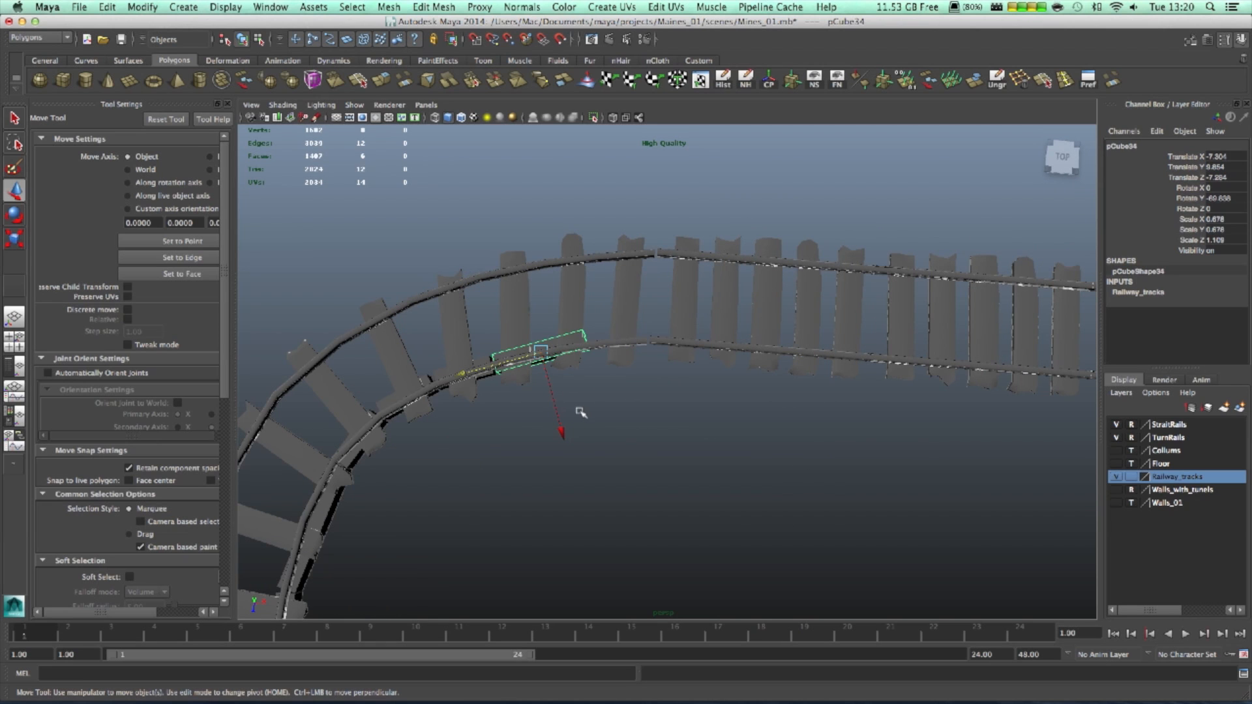
pyautogui.moveTo(559, 429); pyautogui.dragTo(559, 437)
pyautogui.press('e')
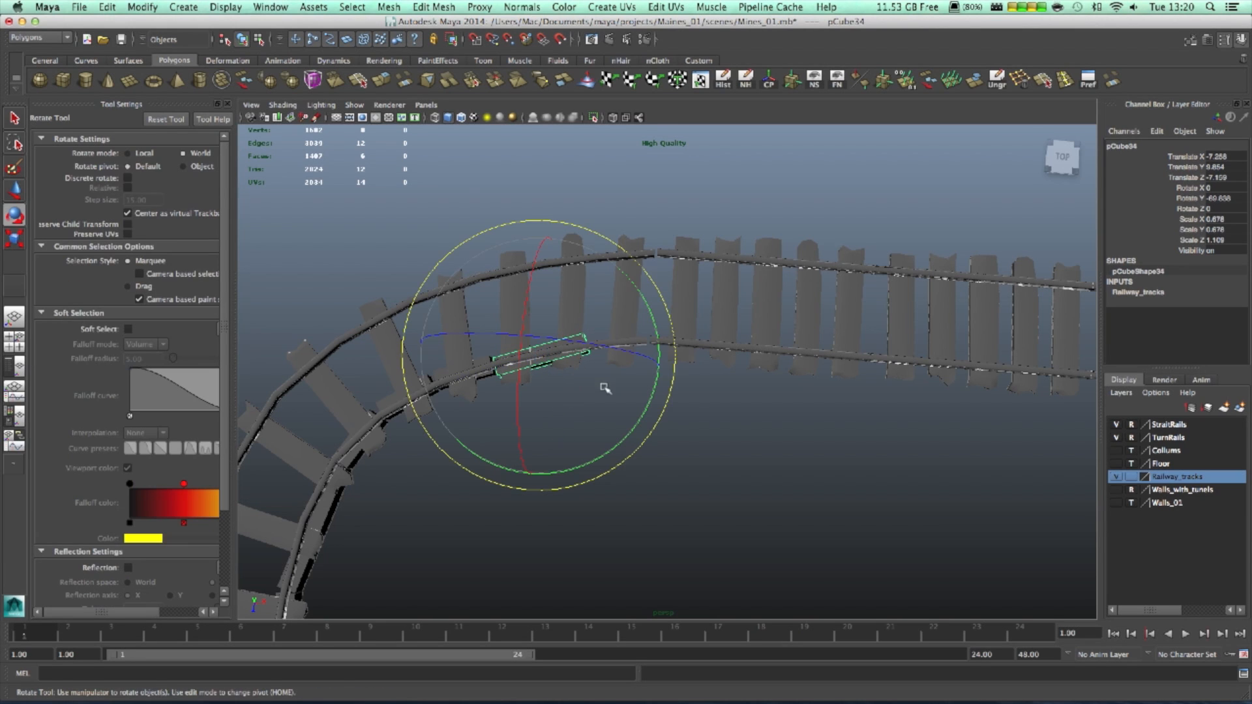
pyautogui.moveTo(647, 405); pyautogui.dragTo(645, 409)
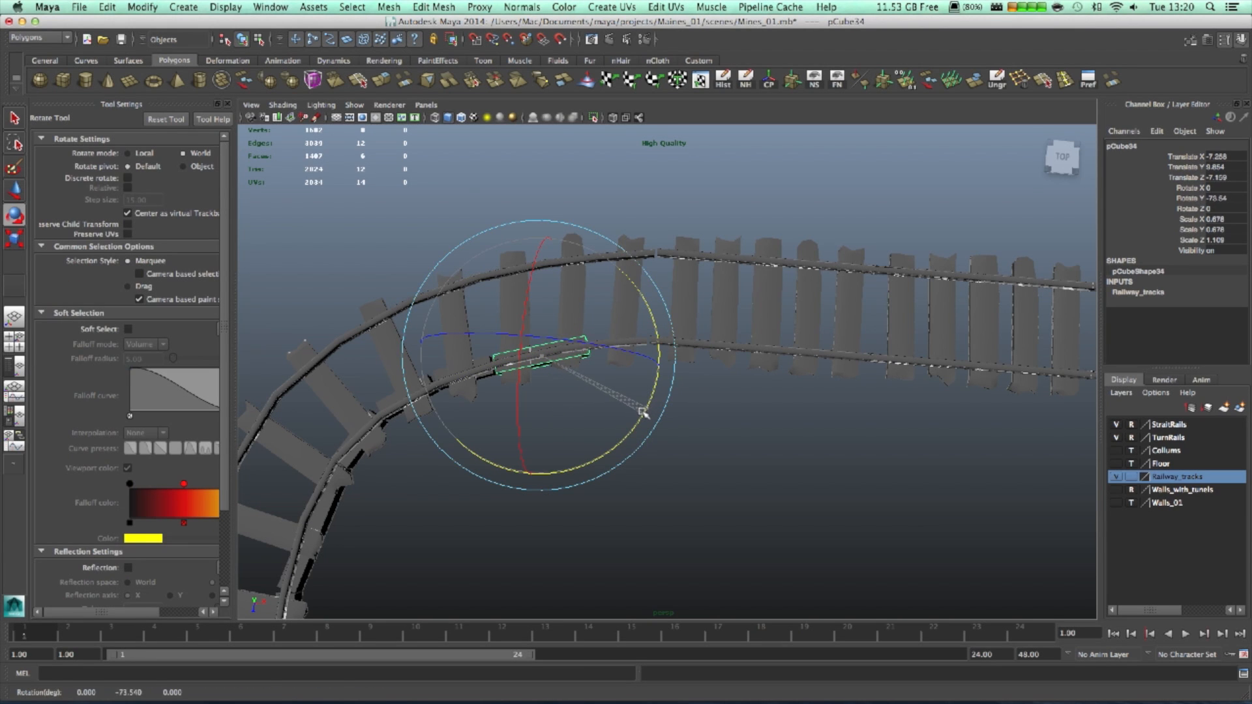
# - Duplicate the block, slide the copy along the curve and align it with the rail
pyautogui.hotkey('ctrl', 'd')
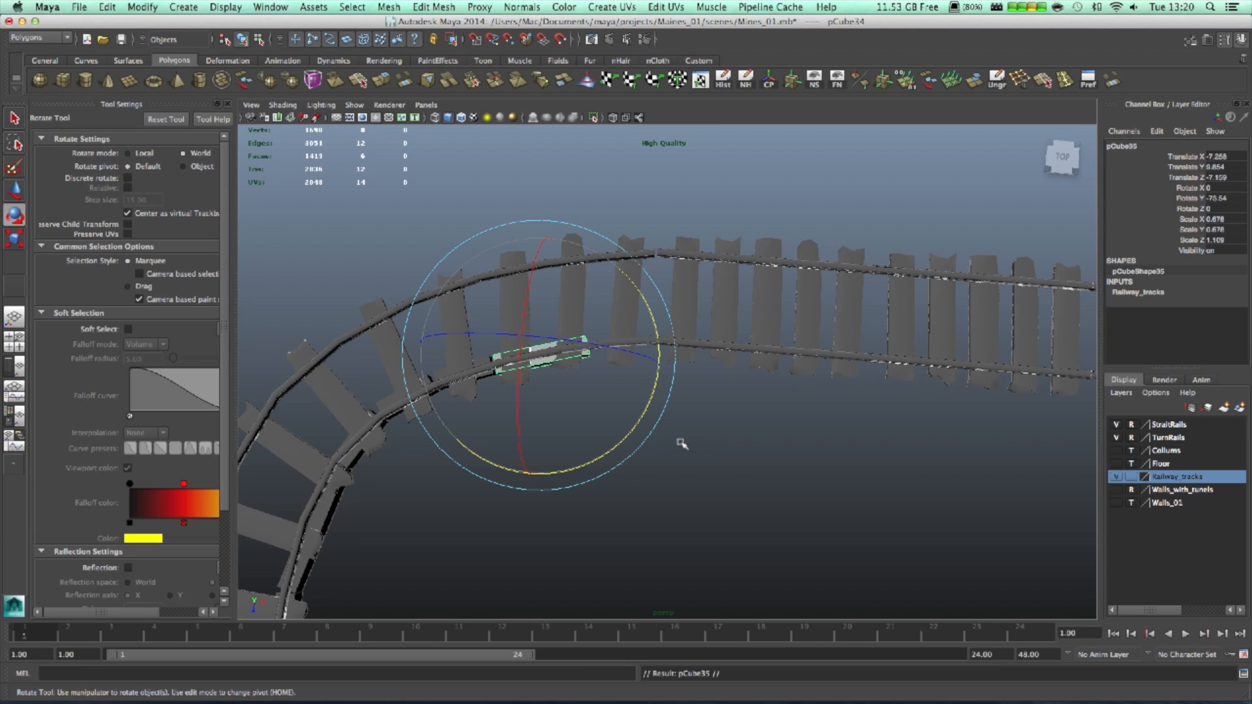
pyautogui.press('w')
pyautogui.moveTo(467, 371); pyautogui.dragTo(583, 371)
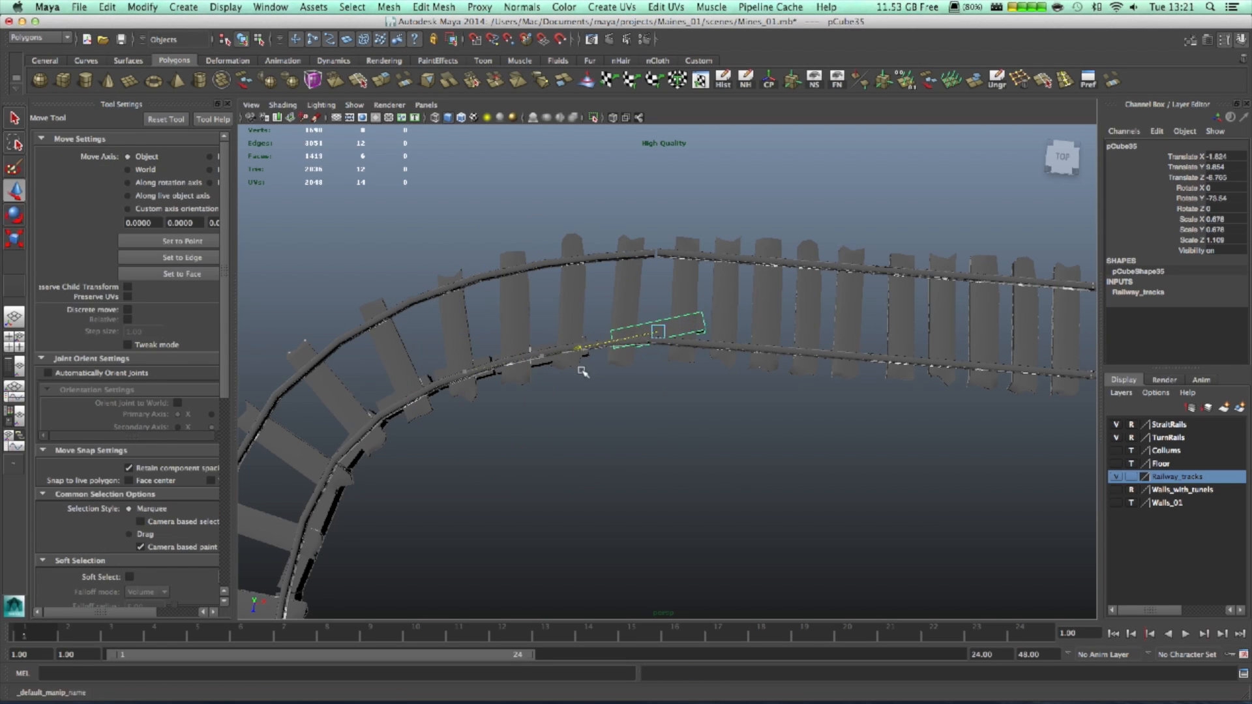
pyautogui.press('e')
pyautogui.moveTo(732, 408); pyautogui.dragTo(637, 424)
pyautogui.press('w')
pyautogui.moveTo(555, 340); pyautogui.dragTo(551, 340)
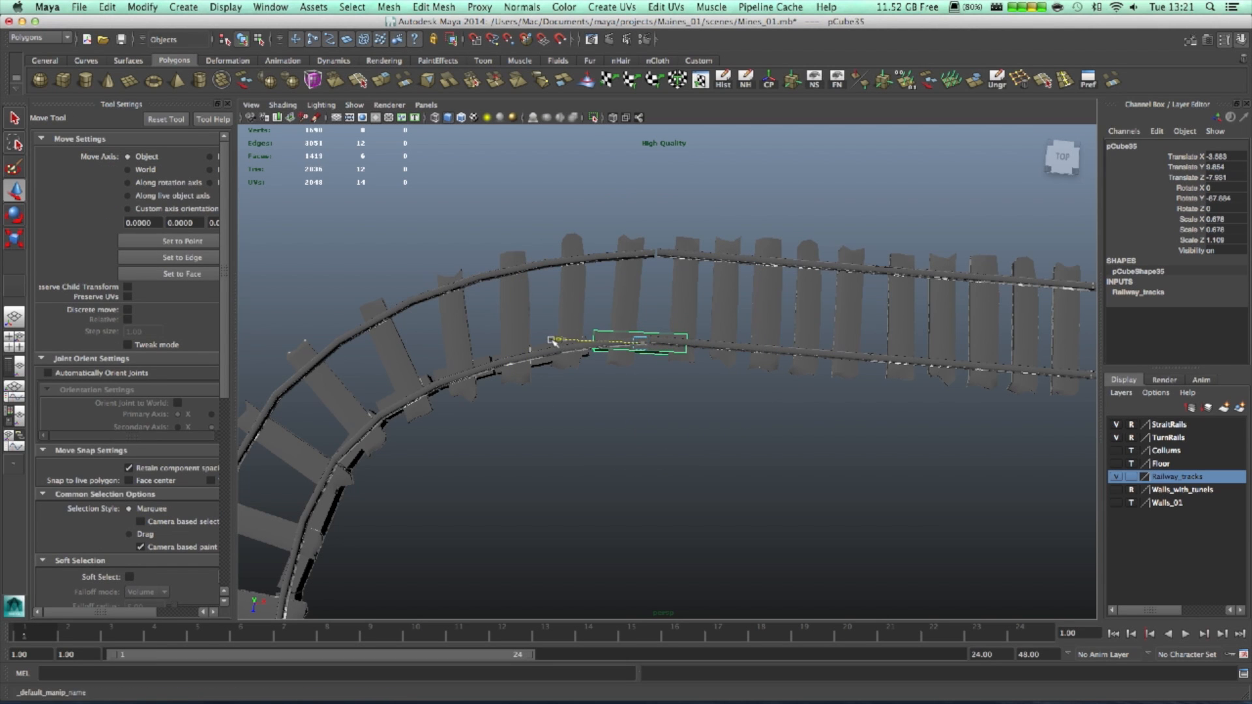
pyautogui.moveTo(633, 430); pyautogui.dragTo(634, 431)
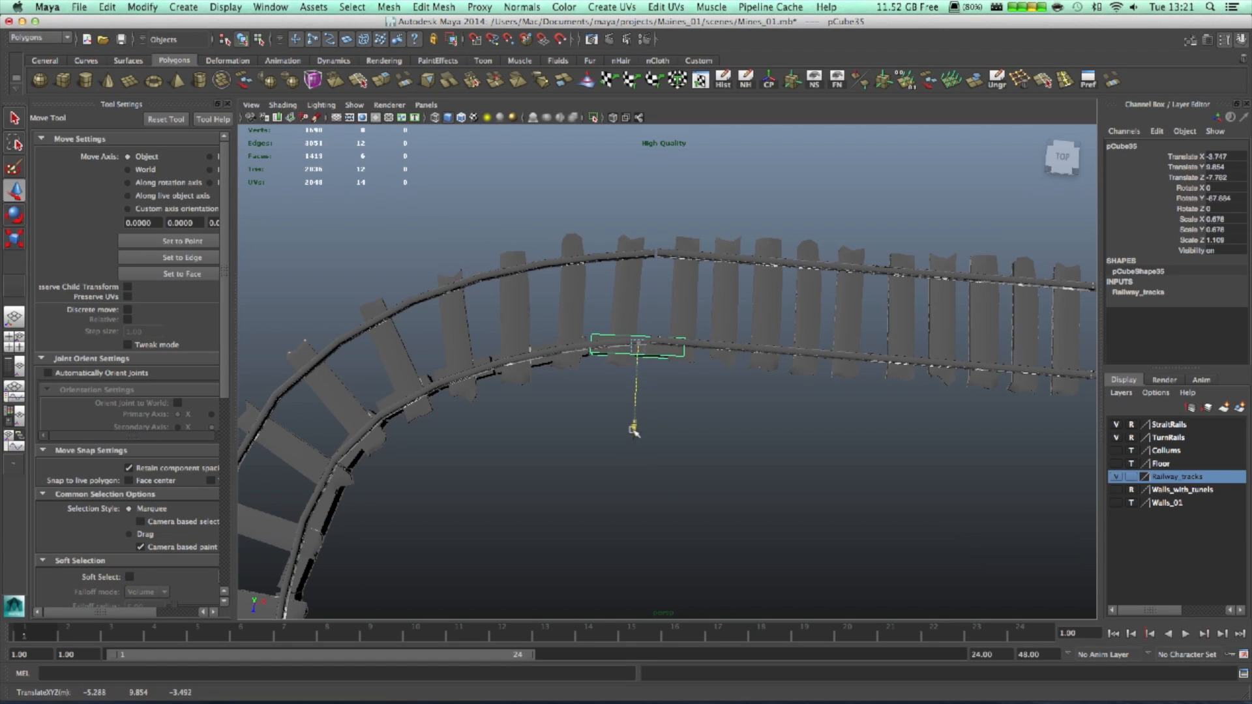
# - Slide the copy toward the straight section so it sits squared beneath the rail
pyautogui.keyDown('alt'); pyautogui.moveTo(712, 409); pyautogui.dragTo(749, 492); pyautogui.keyUp('alt')
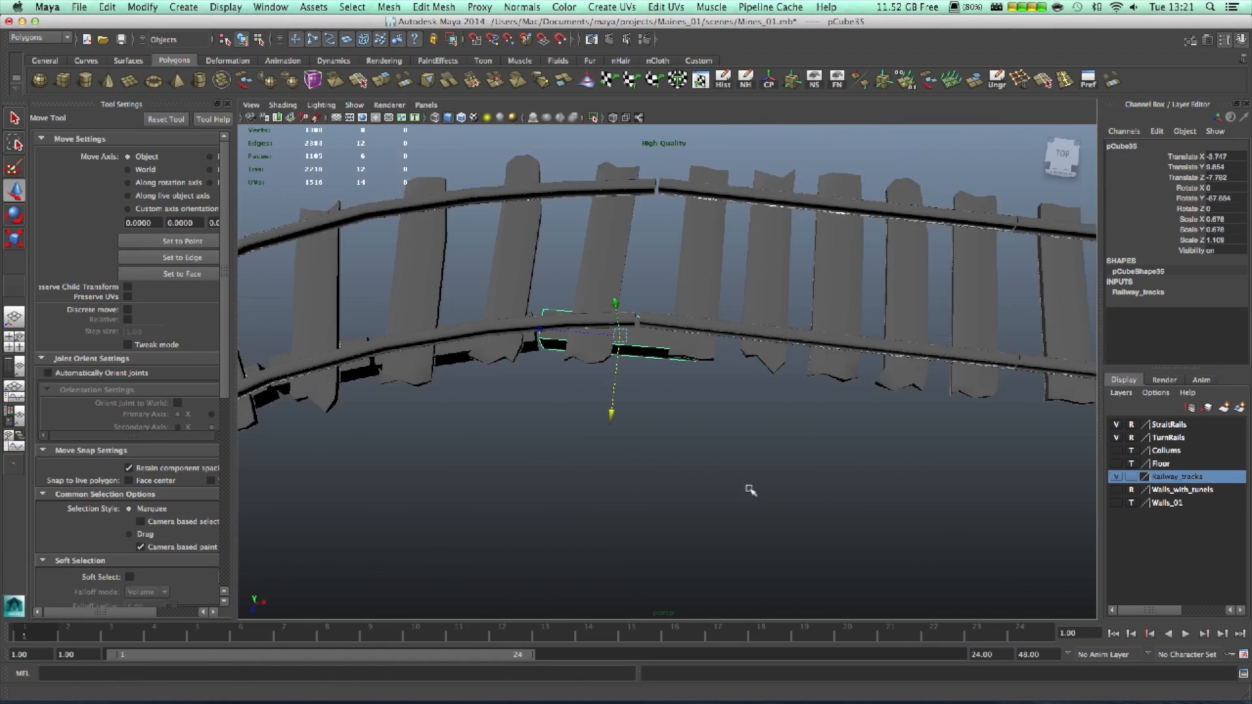
pyautogui.keyDown('alt'); pyautogui.moveTo(766, 462); pyautogui.dragTo(673, 489, button='middle'); pyautogui.keyUp('alt')
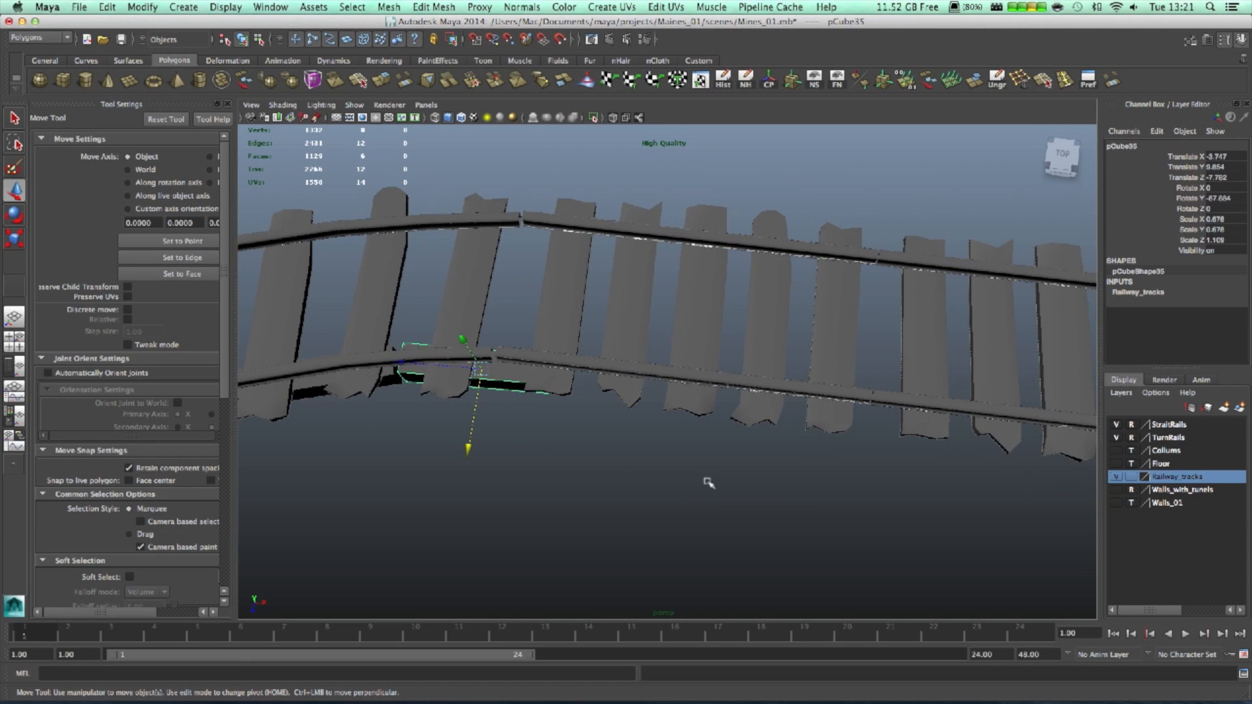
pyautogui.scroll(-2, 709, 484)
pyautogui.moveTo(459, 365); pyautogui.dragTo(572, 384, button='middle')
pyautogui.moveTo(551, 386); pyautogui.dragTo(538, 384)
pyautogui.keyDown('alt'); pyautogui.moveTo(682, 467); pyautogui.dragTo(692, 367); pyautogui.keyUp('alt')
pyautogui.moveTo(557, 397); pyautogui.dragTo(567, 398)
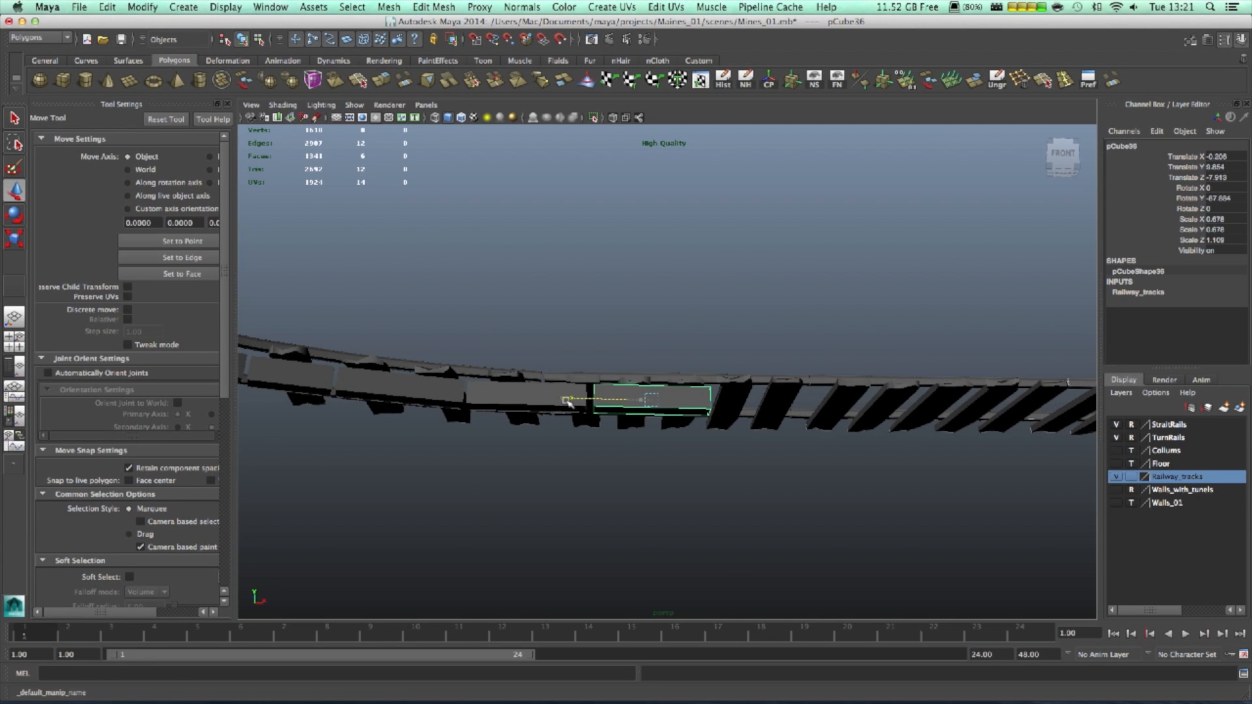
pyautogui.keyDown('alt'); pyautogui.moveTo(774, 514); pyautogui.dragTo(777, 562); pyautogui.keyUp('alt')
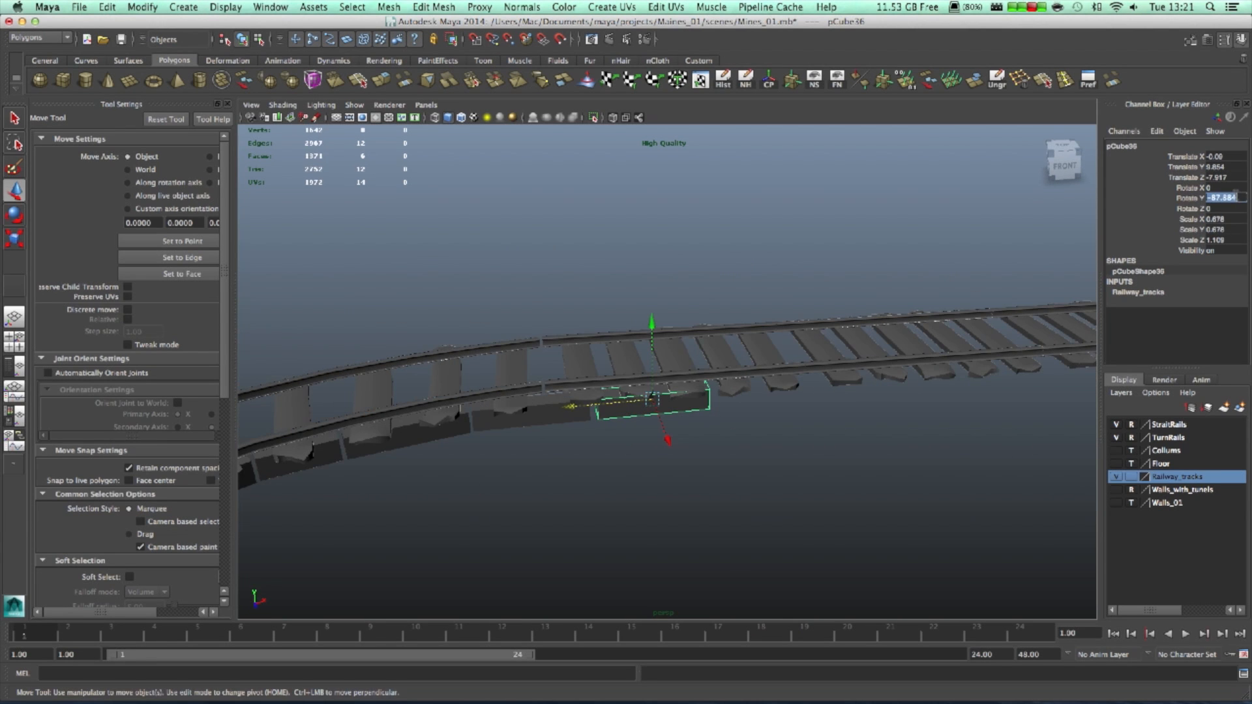
pyautogui.keyDown('alt'); pyautogui.moveTo(815, 448); pyautogui.dragTo(735, 403); pyautogui.keyUp('alt')
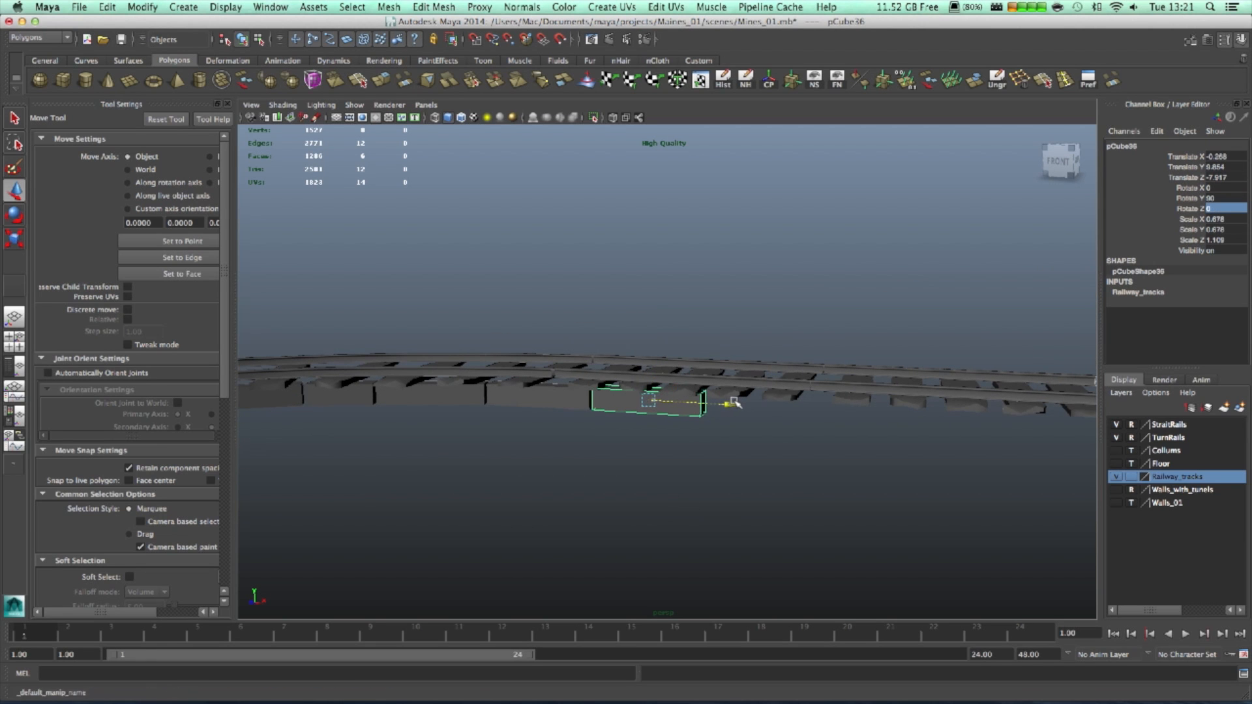
pyautogui.scroll(-2, 709, 489)
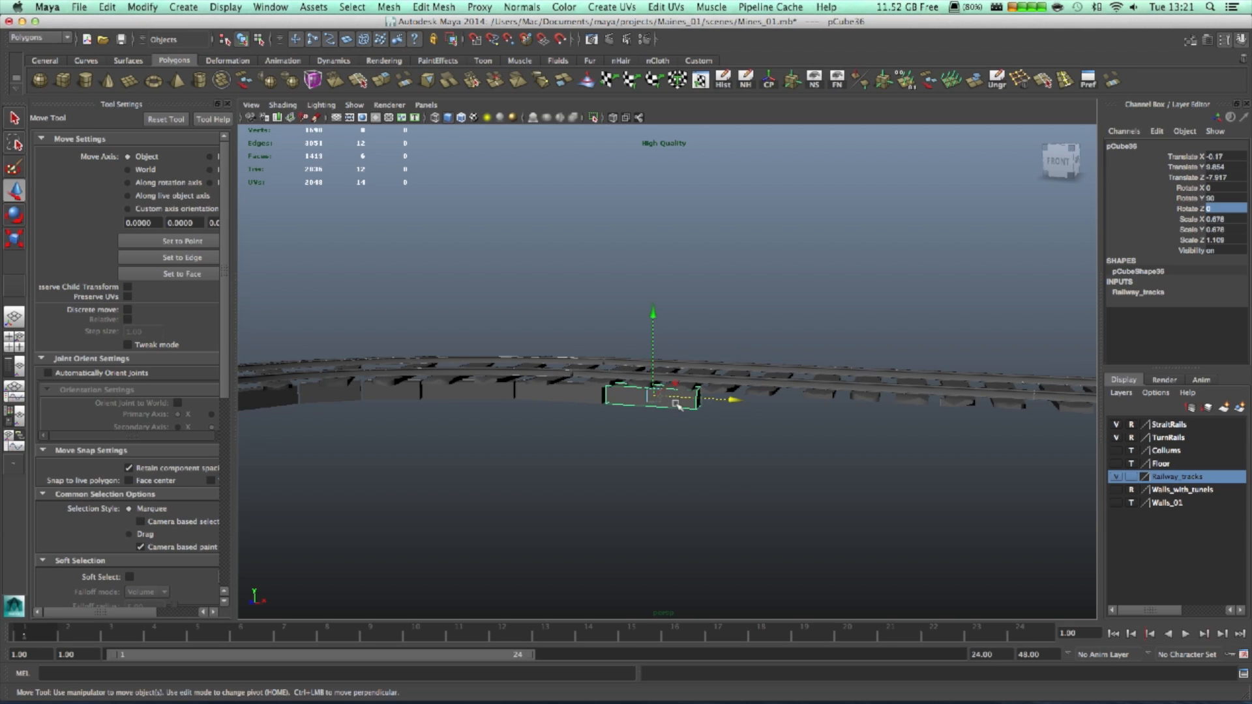
# - Lengthen the block by dragging its right-end vertices along the track
pyautogui.moveTo(677, 404); pyautogui.dragTo(624, 404, button='right')
pyautogui.moveTo(755, 468); pyautogui.dragTo(678, 352)
pyautogui.keyDown('alt'); pyautogui.moveTo(741, 439); pyautogui.dragTo(792, 488); pyautogui.keyUp('alt')
pyautogui.moveTo(757, 349); pyautogui.dragTo(911, 286)
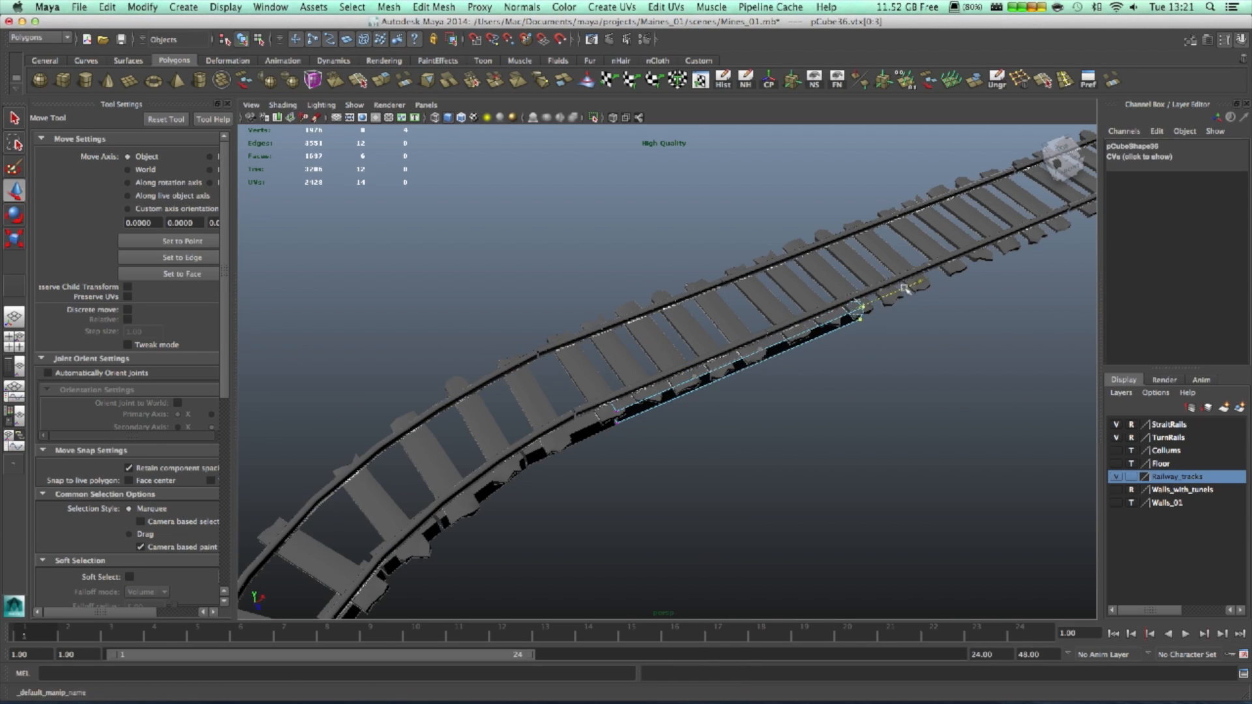
# - Return to Object Mode and select the lengthened block pCube36
pyautogui.keyDown('alt'); pyautogui.moveTo(952, 399); pyautogui.dragTo(684, 335); pyautogui.keyUp('alt')
pyautogui.rightClick(497, 408)
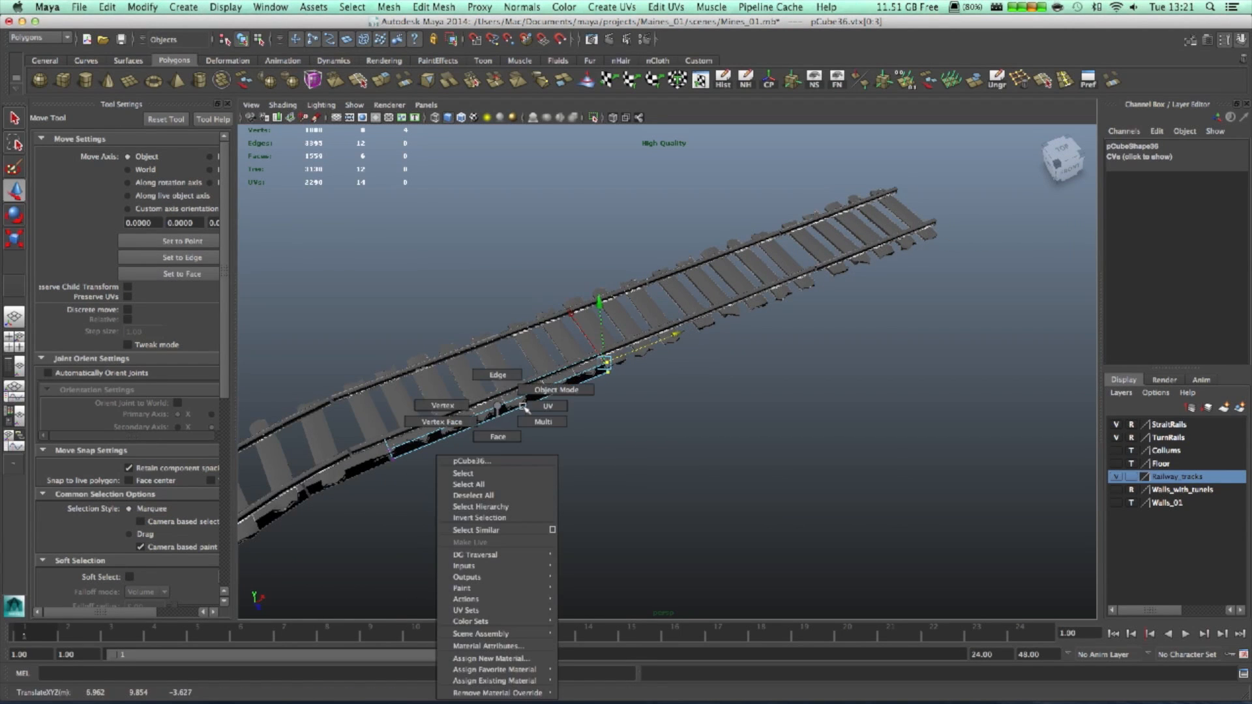
pyautogui.moveTo(530, 393); pyautogui.dragTo(546, 390, button='right')
pyautogui.click(510, 409)
pyautogui.keyDown('alt'); pyautogui.moveTo(597, 425); pyautogui.dragTo(531, 419); pyautogui.keyUp('alt')
# - Duplicate it as pCube37 and slide the copy down the straight rail
pyautogui.hotkey('ctrl', 'd')
pyautogui.moveTo(526, 370); pyautogui.dragTo(751, 424)
pyautogui.scroll(3, 749, 387)
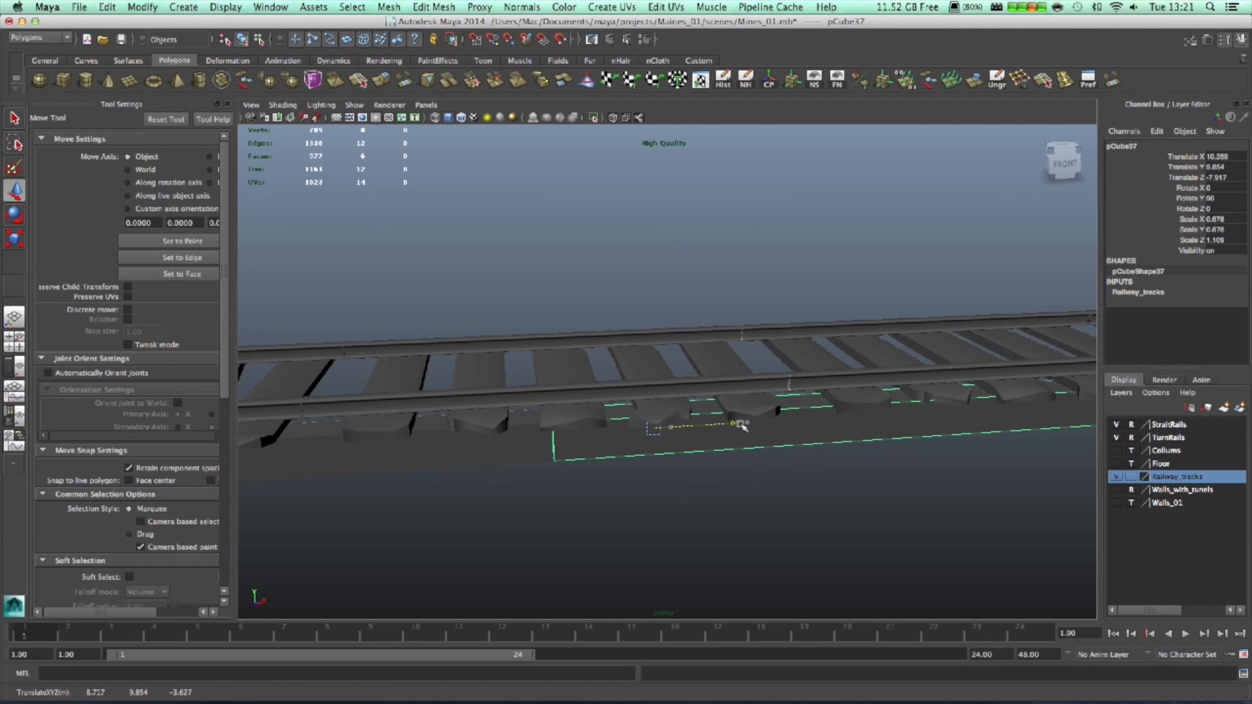
pyautogui.scroll(-4, 791, 467)
pyautogui.keyDown('alt'); pyautogui.moveTo(791, 466); pyautogui.dragTo(479, 546, button='middle'); pyautogui.keyUp('alt')
pyautogui.scroll(-3, 675, 514)
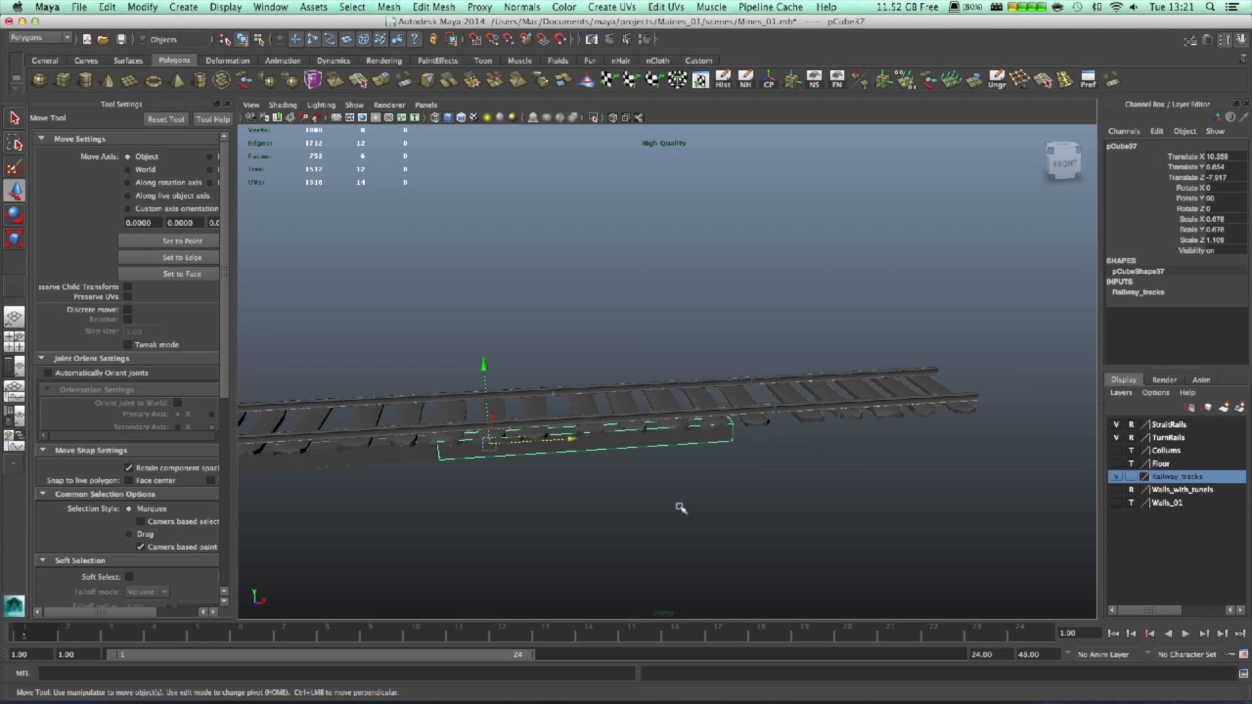
# - Add pCube38 further along the straight rail at X 26.686, then deselect
pyautogui.hotkey('ctrl', 'd')
pyautogui.moveTo(578, 440); pyautogui.dragTo(865, 422)
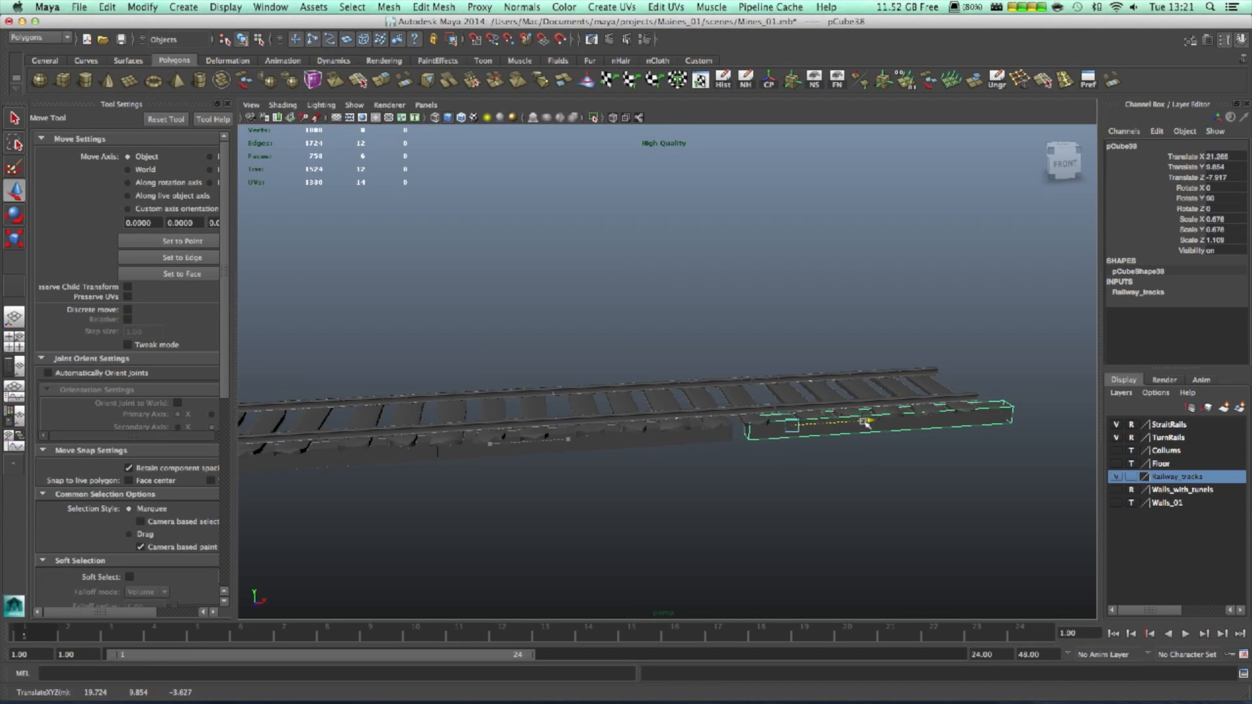
pyautogui.keyDown('alt'); pyautogui.moveTo(857, 513); pyautogui.dragTo(850, 481); pyautogui.keyUp('alt')
pyautogui.click(762, 563)
pyautogui.keyDown('alt'); pyautogui.moveTo(760, 554); pyautogui.dragTo(495, 585); pyautogui.keyUp('alt')
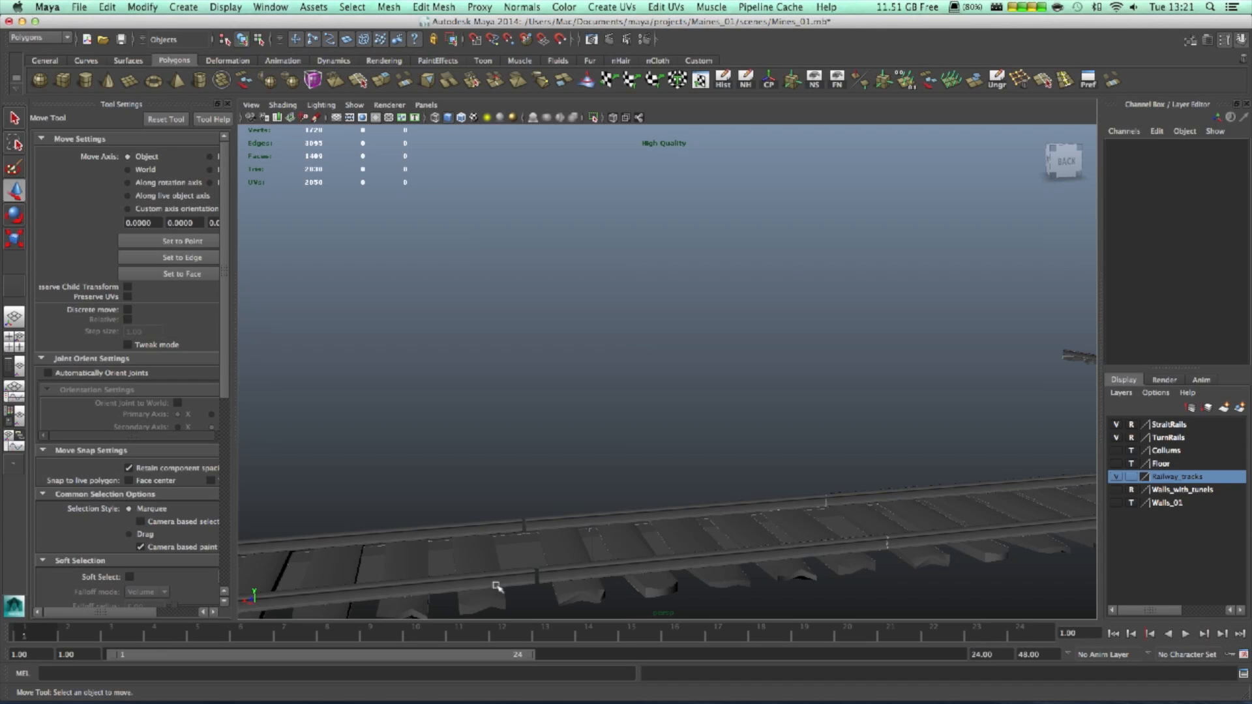
# - Select the tie blocks beside the track and move them along it
pyautogui.scroll(-10, 676, 537)
pyautogui.keyDown('alt'); pyautogui.moveTo(735, 546); pyautogui.dragTo(981, 553); pyautogui.keyUp('alt')
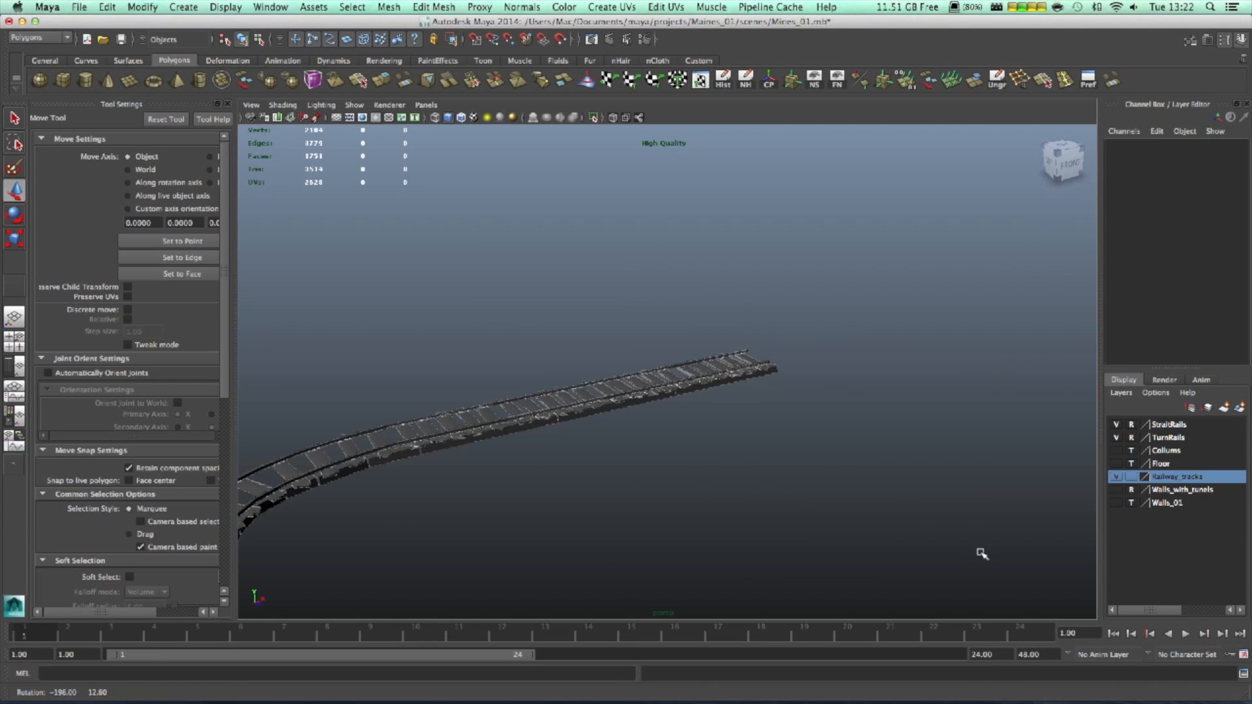
pyautogui.scroll(5, 853, 496)
pyautogui.scroll(1, 853, 496)
pyautogui.click(711, 442)
pyautogui.keyDown('shift'); pyautogui.click(603, 457); pyautogui.keyUp('shift')
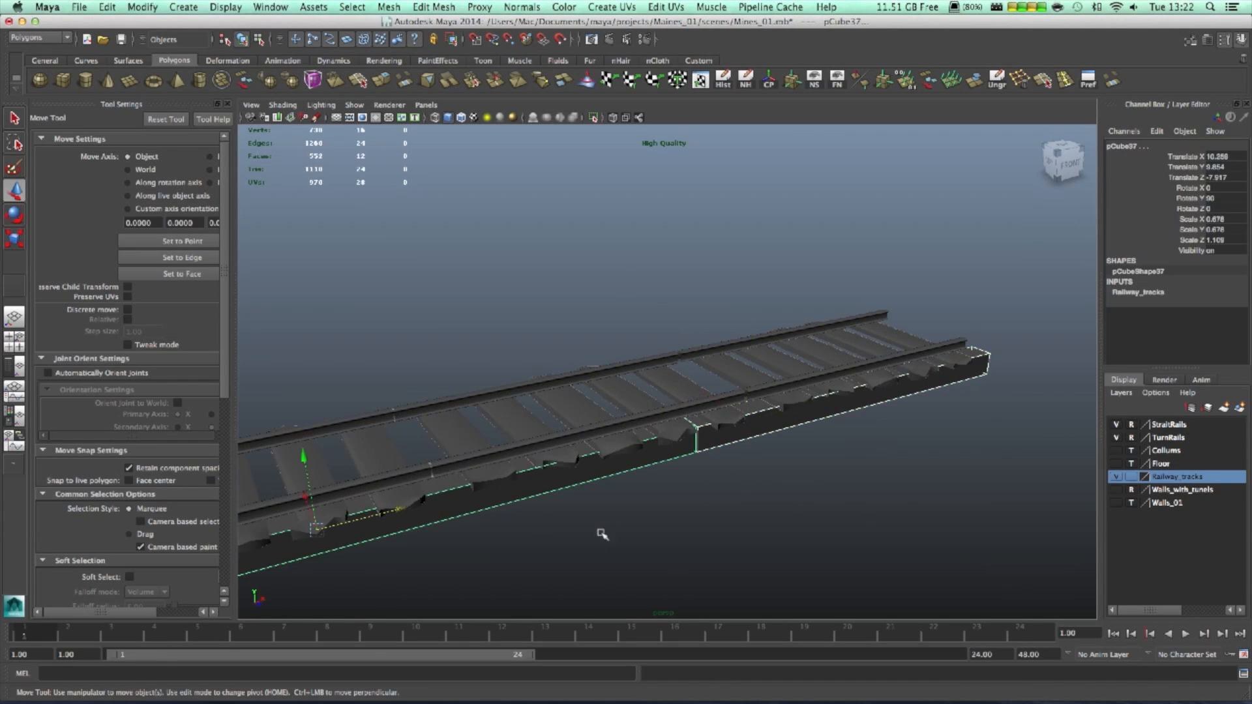
pyautogui.keyDown('alt'); pyautogui.moveTo(649, 534); pyautogui.dragTo(873, 493, button='middle'); pyautogui.keyUp('alt')
pyautogui.keyDown('alt'); pyautogui.moveTo(486, 566); pyautogui.dragTo(877, 427, button='middle'); pyautogui.keyUp('alt')
pyautogui.click(608, 401)
pyautogui.keyDown('alt'); pyautogui.moveTo(682, 491); pyautogui.dragTo(802, 503); pyautogui.keyUp('alt')
pyautogui.moveTo(672, 407); pyautogui.dragTo(513, 412)
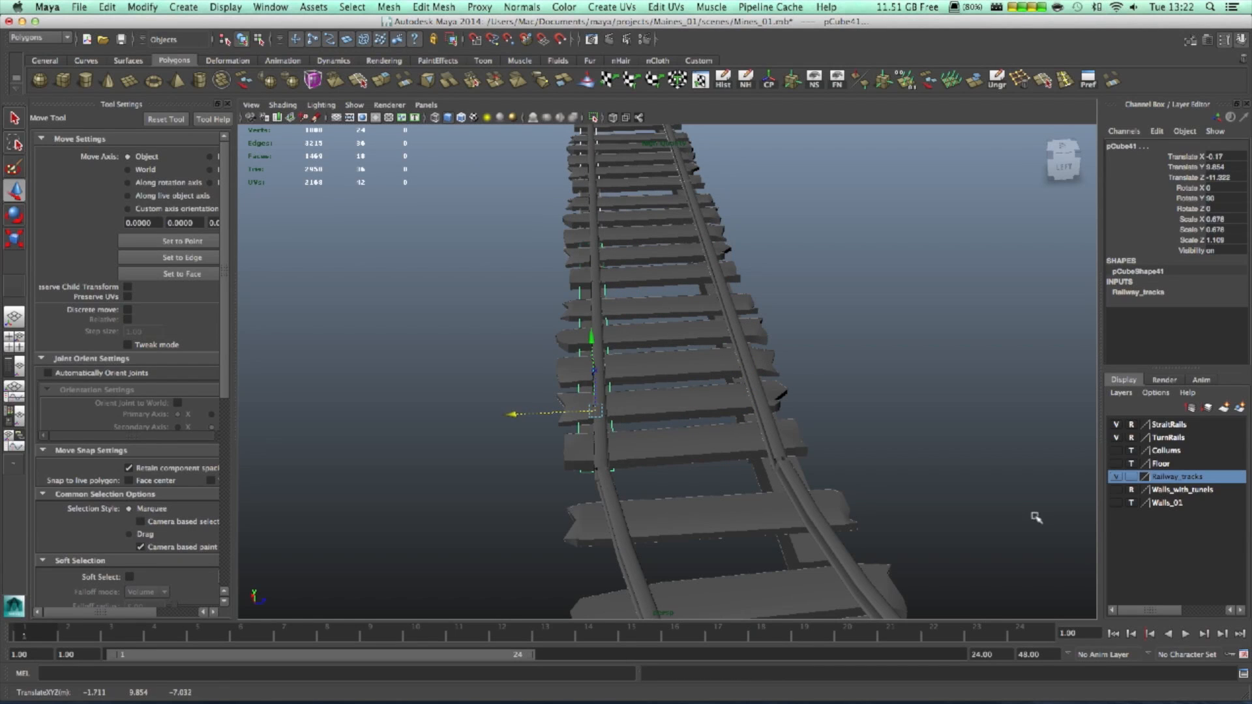
# - Select the neighbouring block on the curve and frame the curved section
pyautogui.keyDown('alt'); pyautogui.moveTo(1036, 518); pyautogui.dragTo(939, 489, button='right'); pyautogui.keyUp('alt')
pyautogui.keyDown('alt'); pyautogui.moveTo(939, 489); pyautogui.dragTo(293, 316, button='middle'); pyautogui.keyUp('alt')
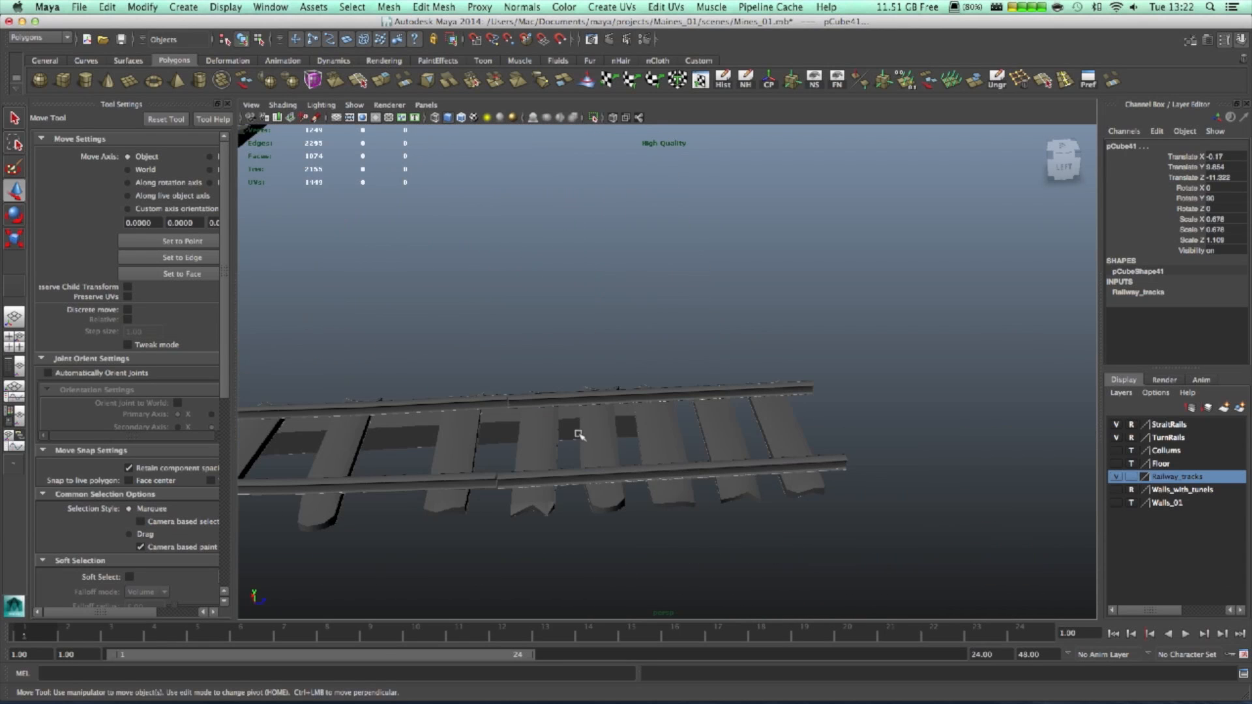
pyautogui.click(624, 428)
pyautogui.keyDown('alt'); pyautogui.moveTo(654, 472); pyautogui.dragTo(874, 539, button='middle'); pyautogui.keyUp('alt')
pyautogui.keyDown('alt'); pyautogui.moveTo(584, 535); pyautogui.dragTo(894, 533, button='middle'); pyautogui.keyUp('alt')
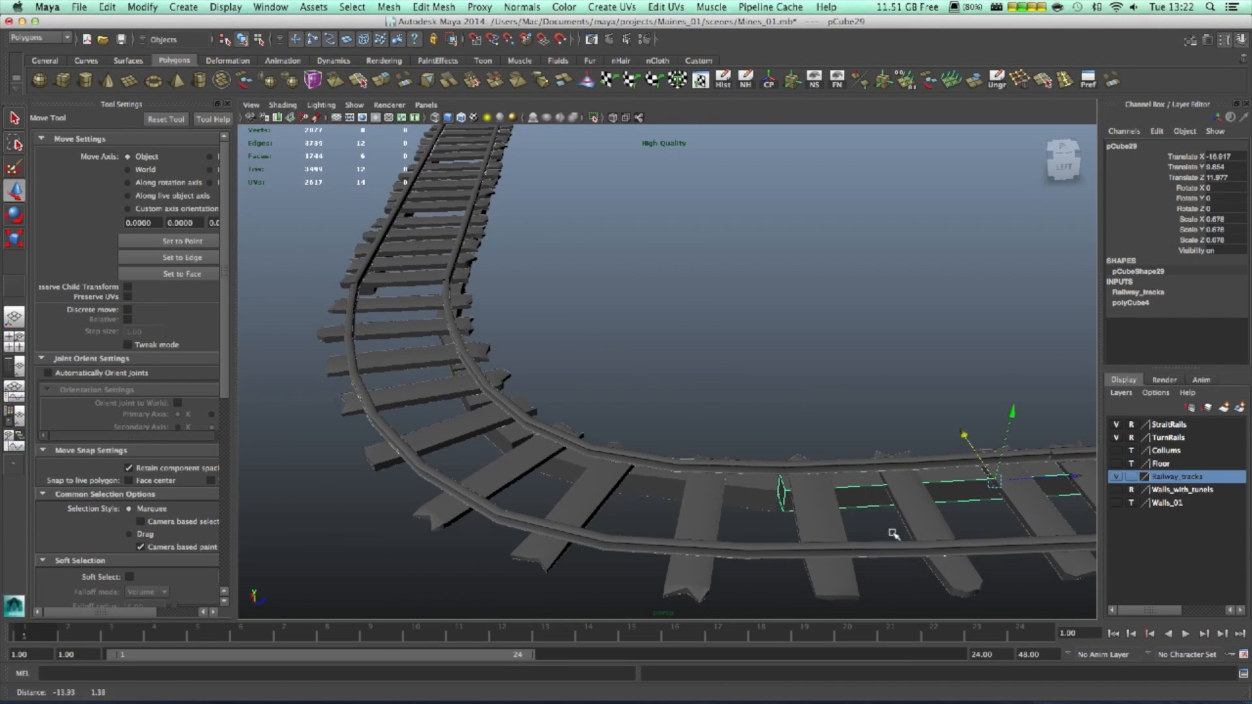
pyautogui.click(751, 497)
pyautogui.keyDown('alt'); pyautogui.moveTo(911, 539); pyautogui.dragTo(821, 573); pyautogui.keyUp('alt')
pyautogui.keyDown('alt'); pyautogui.moveTo(822, 573); pyautogui.dragTo(787, 584, button='middle'); pyautogui.keyUp('alt')
pyautogui.keyDown('alt'); pyautogui.moveTo(850, 567); pyautogui.dragTo(920, 506, button='right'); pyautogui.keyUp('alt')
pyautogui.keyDown('alt'); pyautogui.moveTo(930, 455); pyautogui.dragTo(794, 523, button='middle'); pyautogui.keyUp('alt')
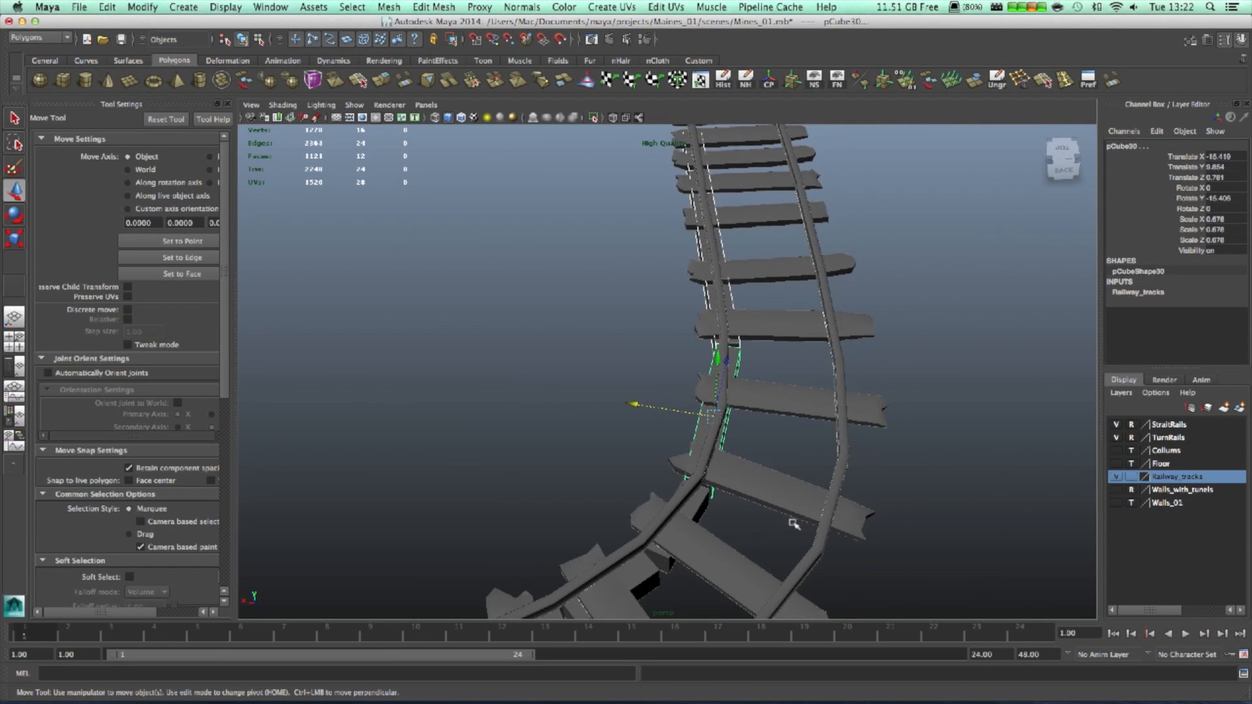
# - Duplicate it as pCube43 and place it beneath the right rail at X -18.89, Z -0.092
pyautogui.hotkey('ctrl', 'd')
pyautogui.moveTo(634, 405); pyautogui.dragTo(758, 421)
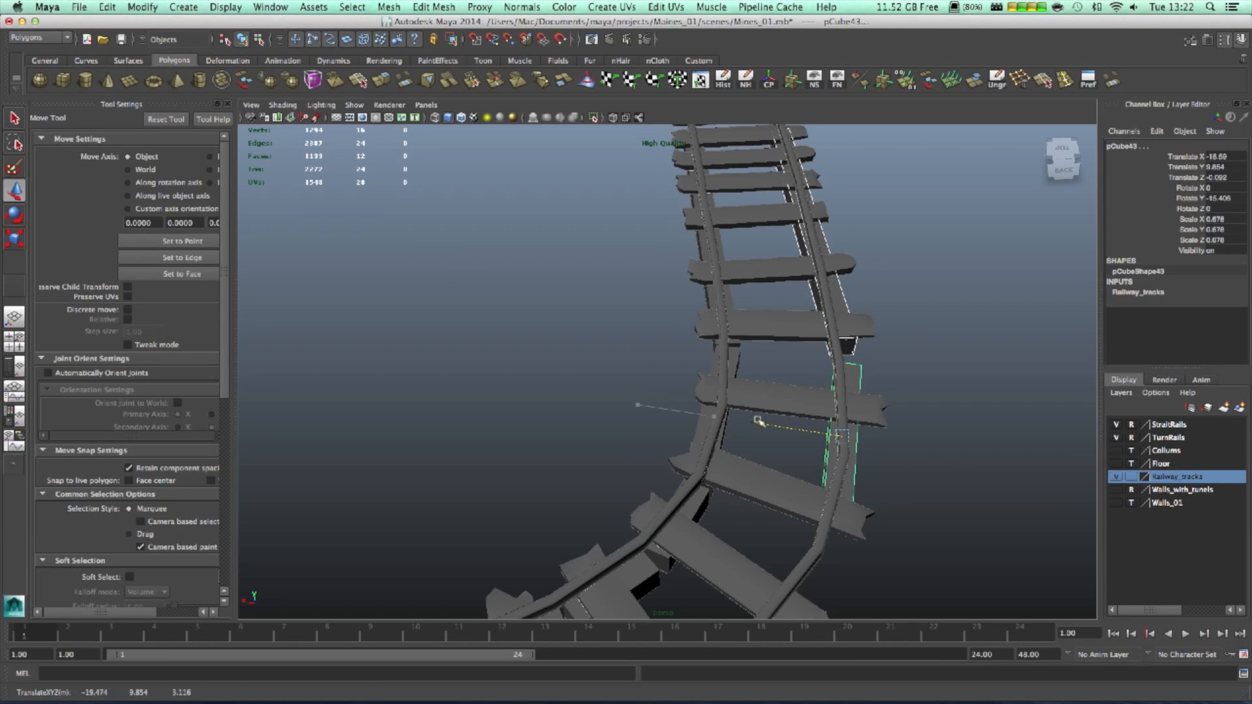
pyautogui.keyDown('alt'); pyautogui.moveTo(902, 464); pyautogui.dragTo(753, 452); pyautogui.keyUp('alt')
pyautogui.keyDown('alt'); pyautogui.moveTo(648, 431); pyautogui.dragTo(685, 461); pyautogui.keyUp('alt')
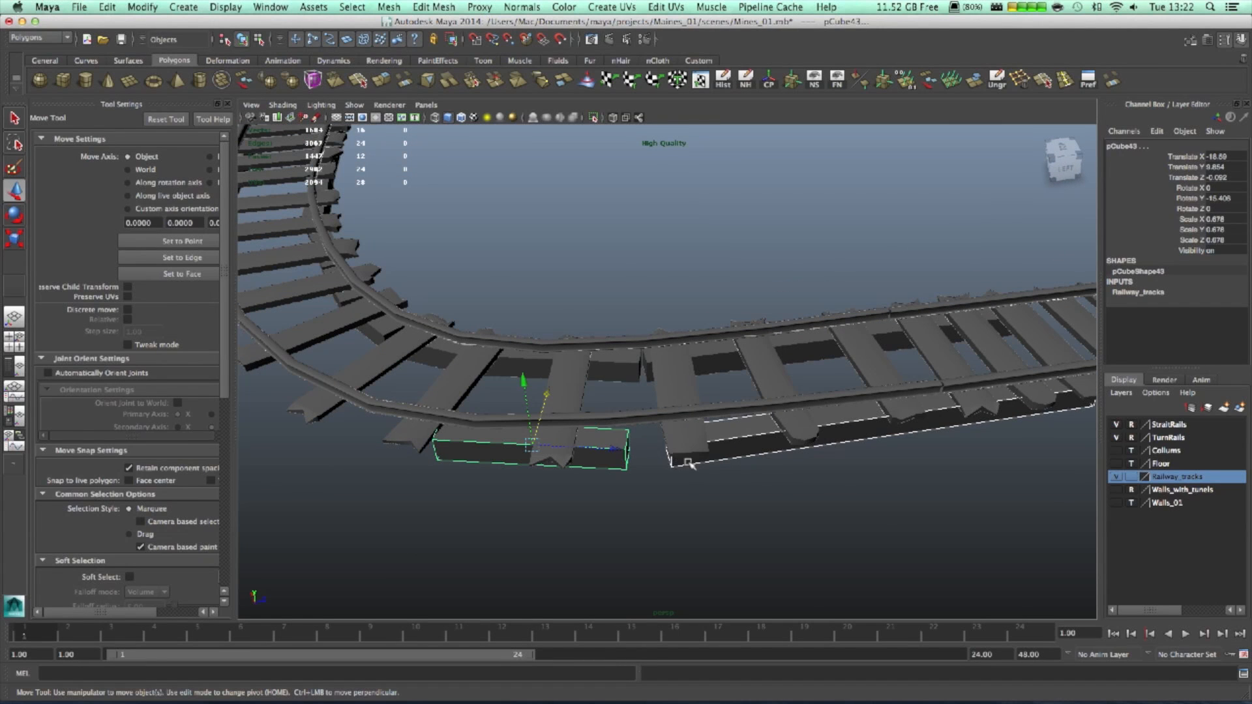
# - Select only the long block and stretch its left-end vertices further left
pyautogui.keyDown('shift'); pyautogui.click(709, 468); pyautogui.keyUp('shift')
pyautogui.click(734, 458)
pyautogui.moveTo(733, 441); pyautogui.dragTo(651, 415, button='right')
pyautogui.moveTo(651, 414); pyautogui.dragTo(683, 472)
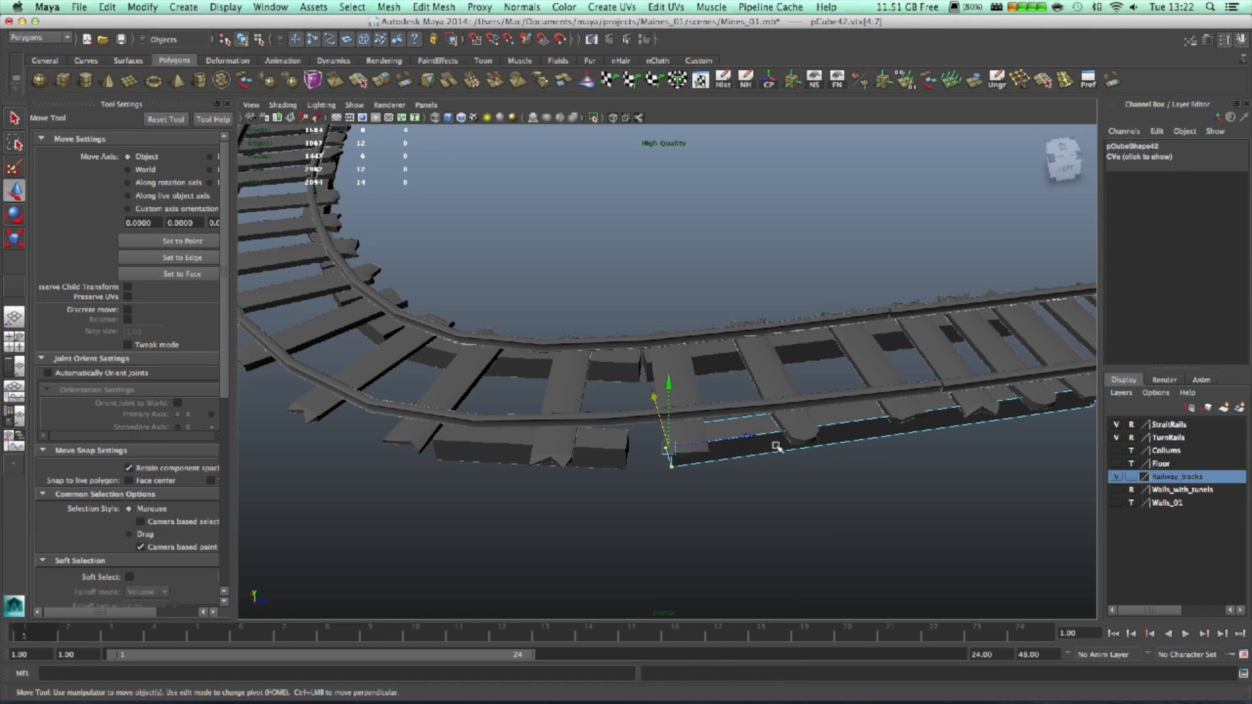
pyautogui.moveTo(753, 436); pyautogui.dragTo(734, 436, button='middle')
pyautogui.keyDown('alt'); pyautogui.moveTo(735, 519); pyautogui.dragTo(713, 527); pyautogui.keyUp('alt')
pyautogui.press('F8')
# - Extend the long block's right-end vertices along the track
pyautogui.moveTo(713, 520); pyautogui.dragTo(656, 403, button='right')
pyautogui.moveTo(696, 475); pyautogui.dragTo(775, 560)
pyautogui.moveTo(794, 480); pyautogui.dragTo(804, 482)
pyautogui.press('F8')
pyautogui.scroll(-3, 737, 542)
pyautogui.keyDown('alt'); pyautogui.moveTo(734, 544); pyautogui.dragTo(899, 480, button='middle'); pyautogui.keyUp('alt')
# - Duplicate five blocks on the curve and slide the copies along the track
pyautogui.click(753, 381)
pyautogui.click(616, 354)
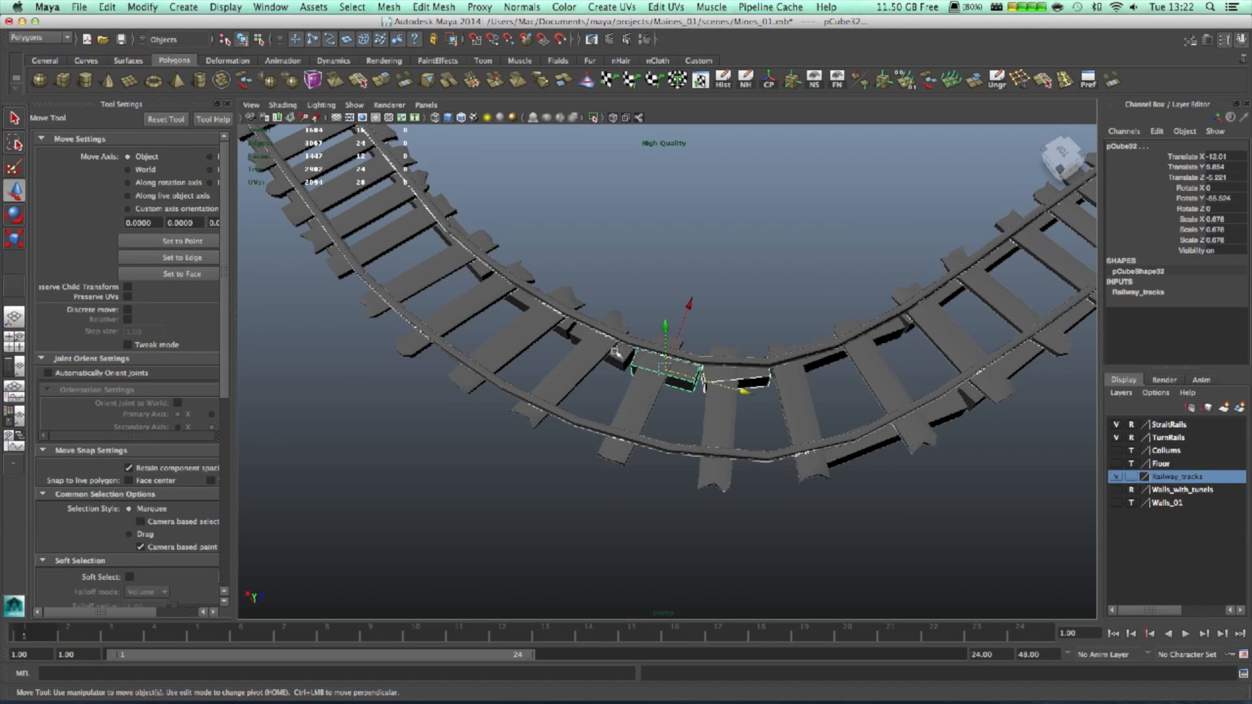
pyautogui.click(541, 358)
pyautogui.keyDown('alt'); pyautogui.moveTo(607, 400); pyautogui.dragTo(494, 280); pyautogui.keyUp('alt')
pyautogui.keyDown('shift'); pyautogui.click(443, 282); pyautogui.keyUp('shift')
pyautogui.keyDown('alt'); pyautogui.moveTo(703, 415); pyautogui.dragTo(632, 485); pyautogui.keyUp('alt')
pyautogui.hotkey('ctrl', 'd')
pyautogui.moveTo(605, 189); pyautogui.dragTo(527, 222)
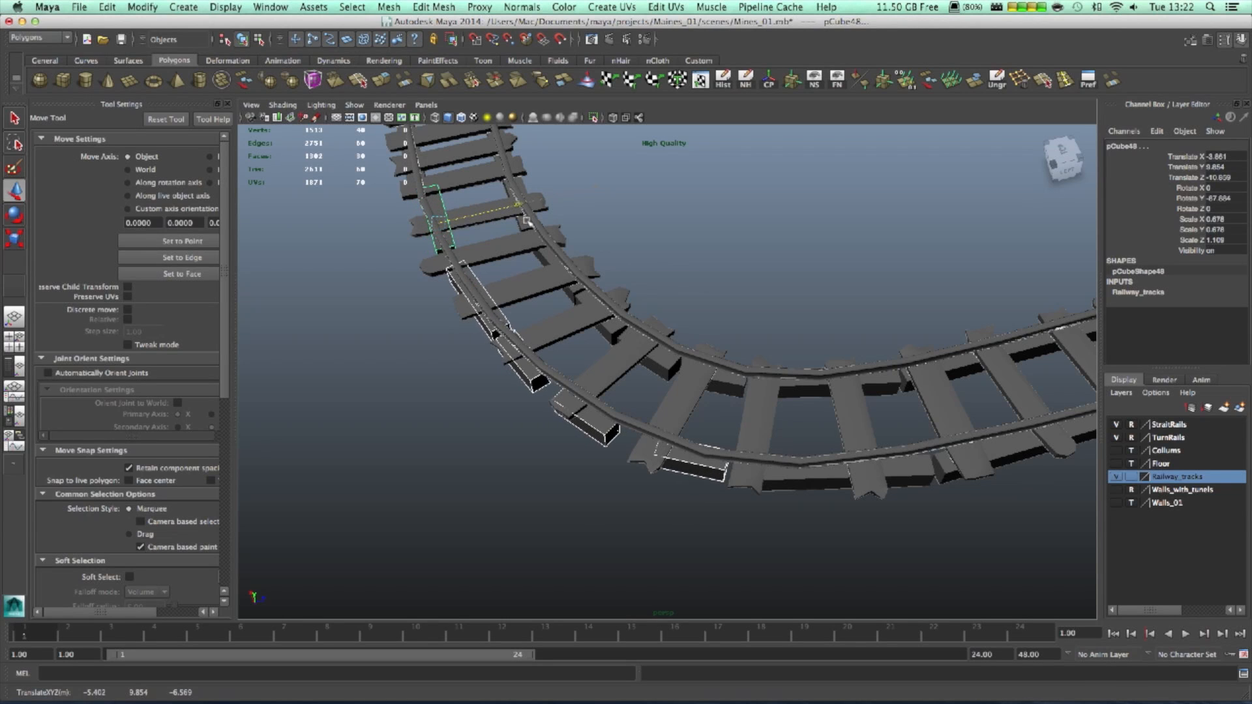
# - Nudge the copied blocks into place on the curve and select a copy's left-end vertices
pyautogui.keyDown('alt'); pyautogui.moveTo(639, 437); pyautogui.dragTo(854, 276); pyautogui.keyUp('alt')
pyautogui.keyDown('alt'); pyautogui.moveTo(855, 277); pyautogui.dragTo(782, 411, button='right'); pyautogui.keyUp('alt')
pyautogui.moveTo(597, 335); pyautogui.dragTo(605, 333)
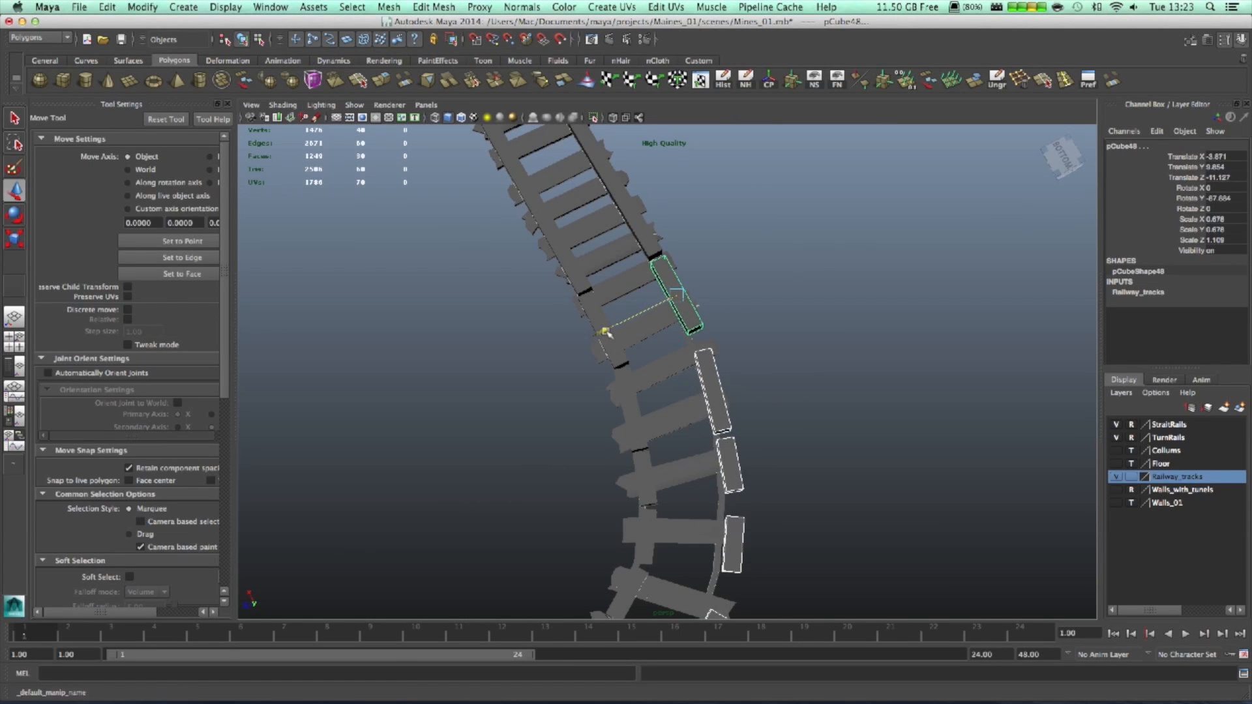
pyautogui.keyDown('alt'); pyautogui.moveTo(873, 377); pyautogui.dragTo(838, 464); pyautogui.keyUp('alt')
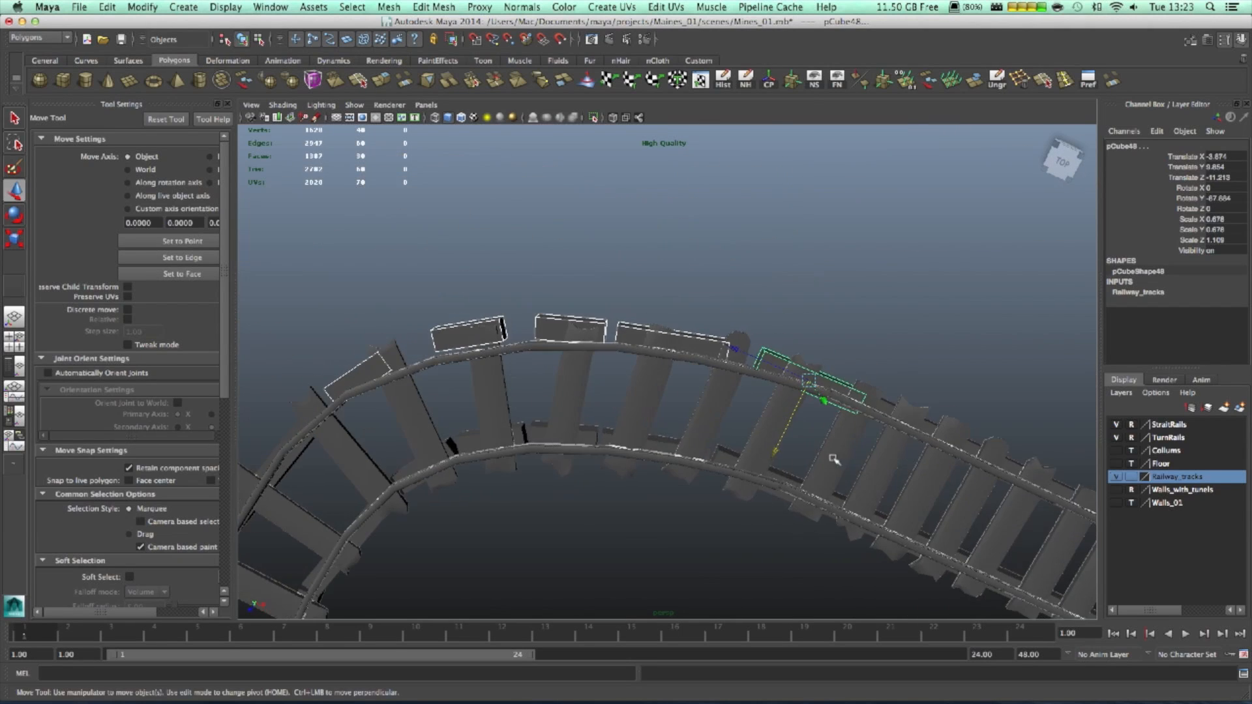
pyautogui.scroll(5, 841, 461)
pyautogui.keyDown('alt'); pyautogui.moveTo(866, 414); pyautogui.dragTo(826, 400); pyautogui.keyUp('alt')
pyautogui.keyDown('alt'); pyautogui.moveTo(566, 457); pyautogui.dragTo(710, 422, button='middle'); pyautogui.keyUp('alt')
pyautogui.moveTo(575, 428); pyautogui.dragTo(521, 407, button='right')
pyautogui.keyDown('alt'); pyautogui.moveTo(391, 430); pyautogui.dragTo(449, 450); pyautogui.keyUp('alt')
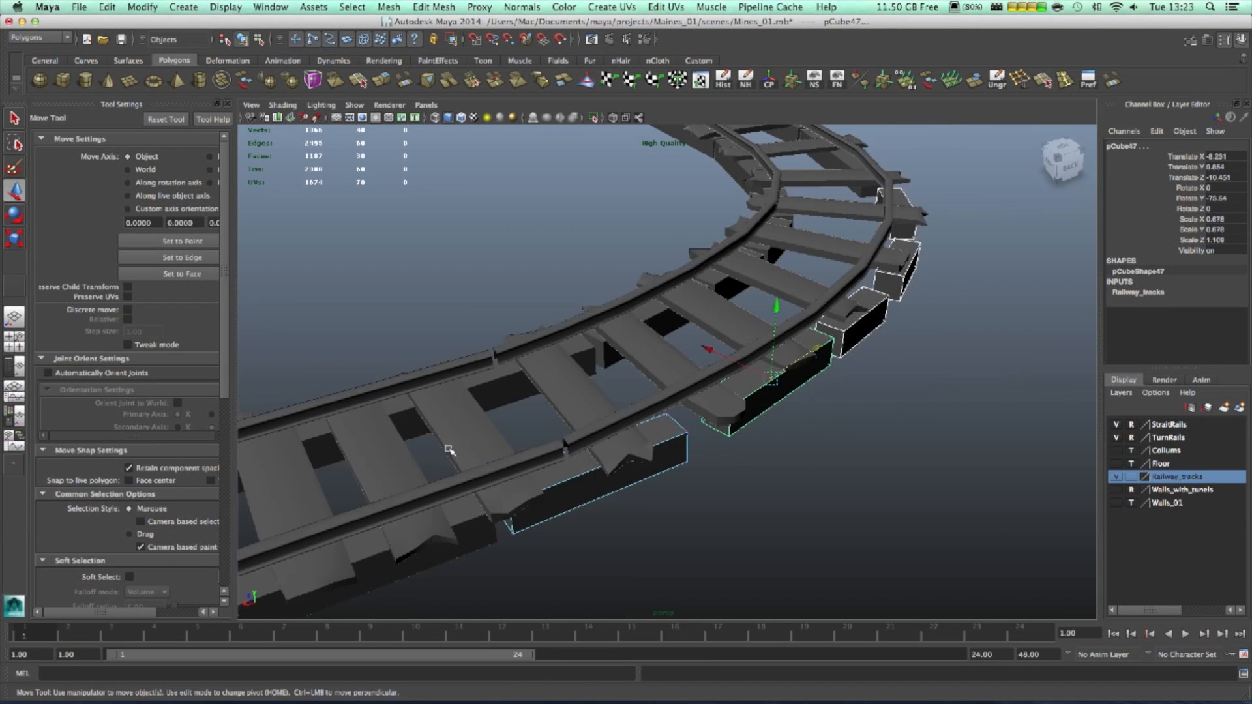
pyautogui.moveTo(535, 548); pyautogui.dragTo(517, 402)
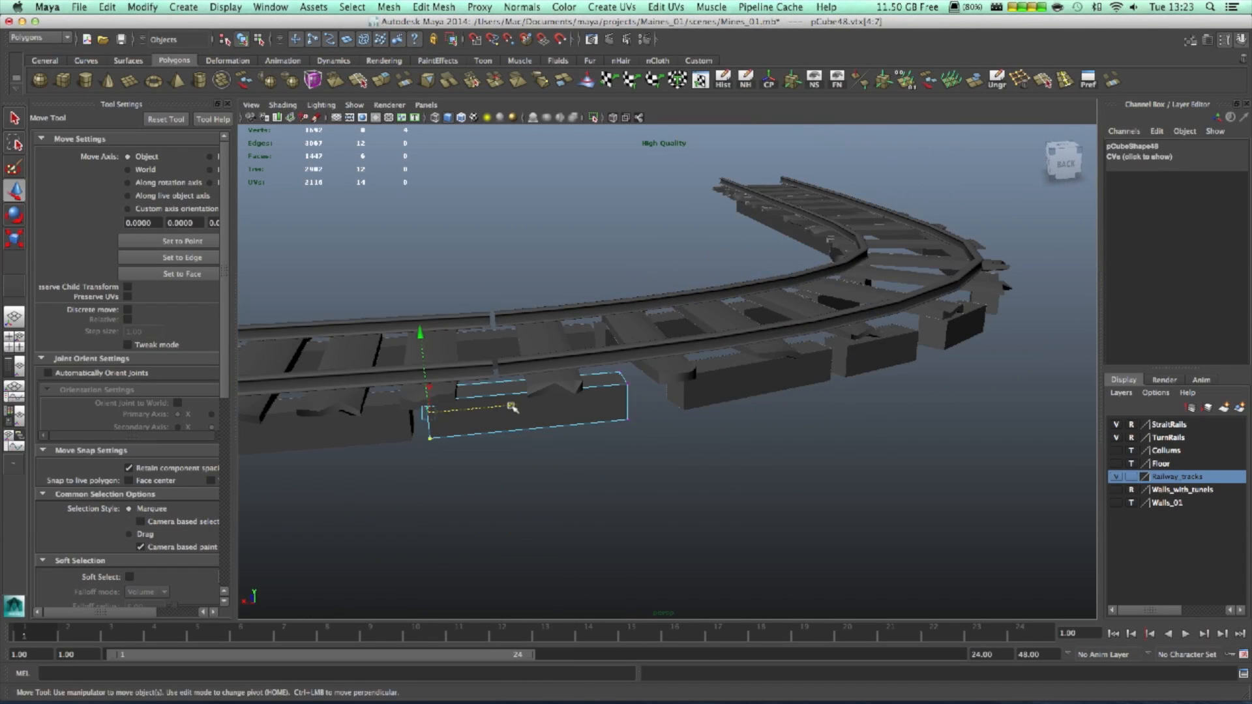
# - Stretch the copied block's right end along the track and slide the next block's left end to meet it
pyautogui.moveTo(559, 316); pyautogui.dragTo(707, 494)
pyautogui.keyDown('alt'); pyautogui.moveTo(739, 433); pyautogui.dragTo(682, 448); pyautogui.keyUp('alt')
pyautogui.moveTo(635, 410); pyautogui.dragTo(708, 453)
pyautogui.click(687, 418)
pyautogui.moveTo(684, 405); pyautogui.dragTo(629, 402, button='right')
pyautogui.moveTo(628, 374); pyautogui.dragTo(684, 475)
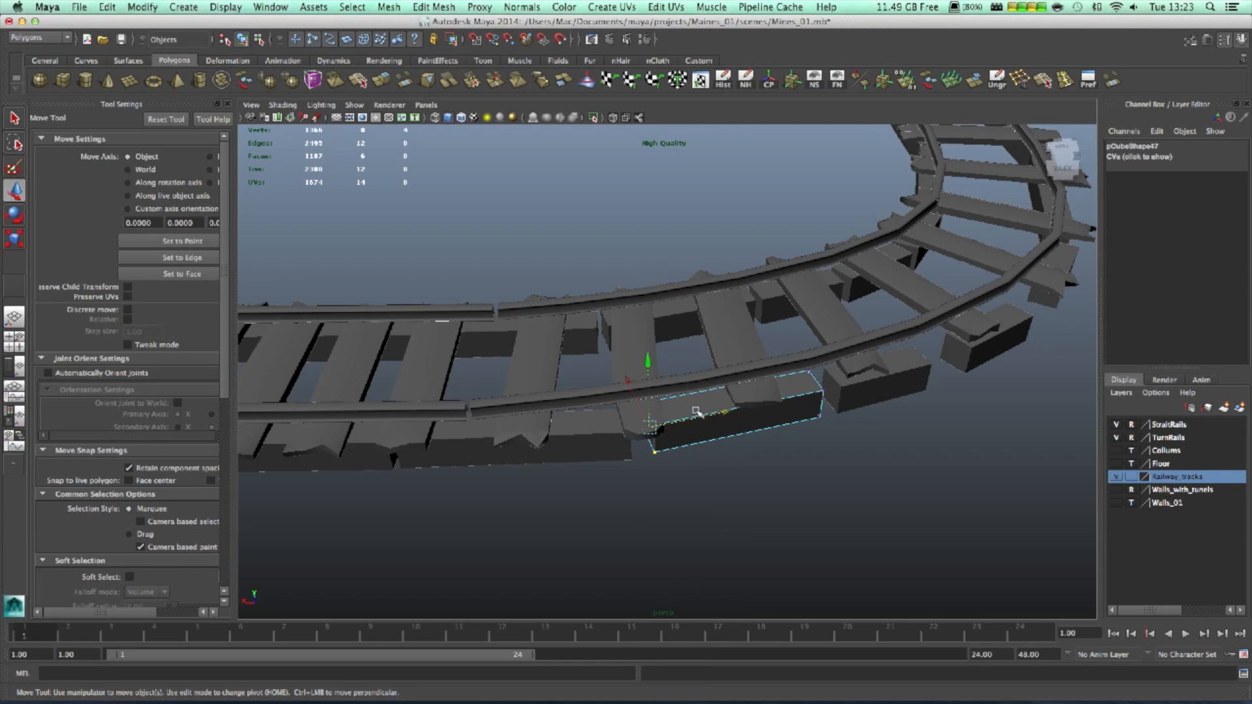
pyautogui.moveTo(724, 412); pyautogui.dragTo(789, 408)
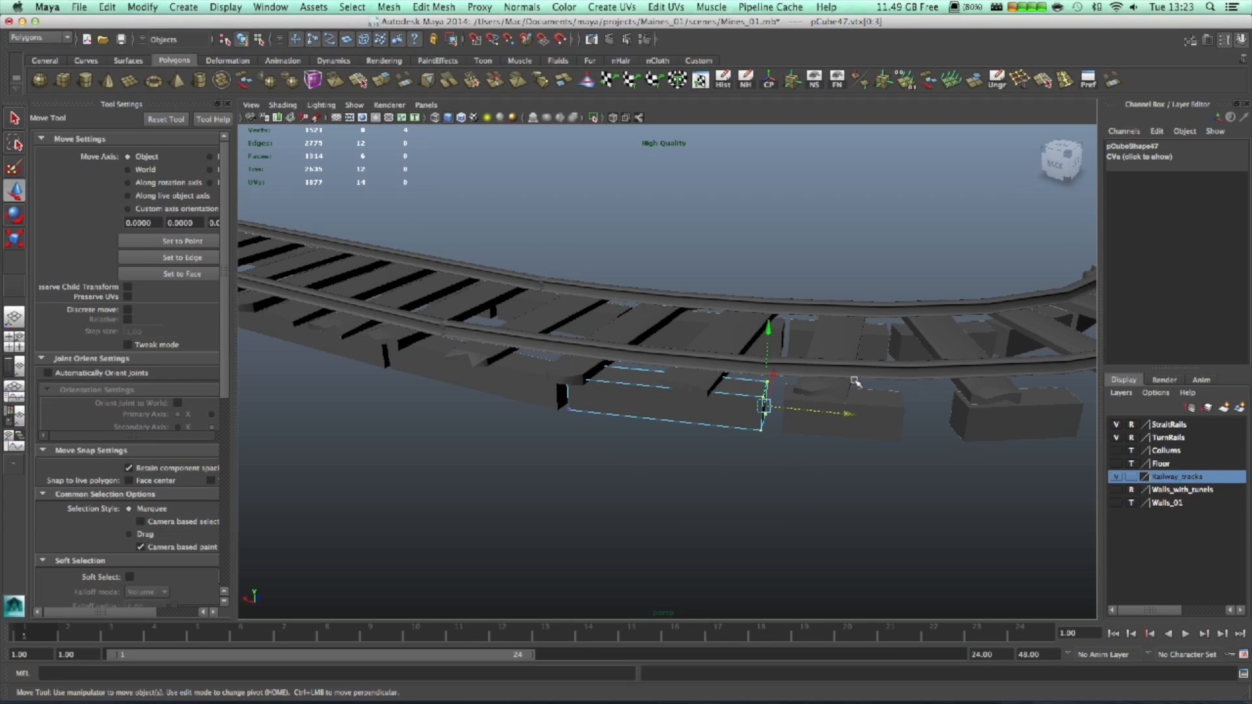
# - Move the following curve block's left end leftward and stretch its right end further right
pyautogui.click(866, 412)
pyautogui.moveTo(866, 412); pyautogui.dragTo(815, 417, button='right')
pyautogui.moveTo(737, 352); pyautogui.dragTo(805, 443)
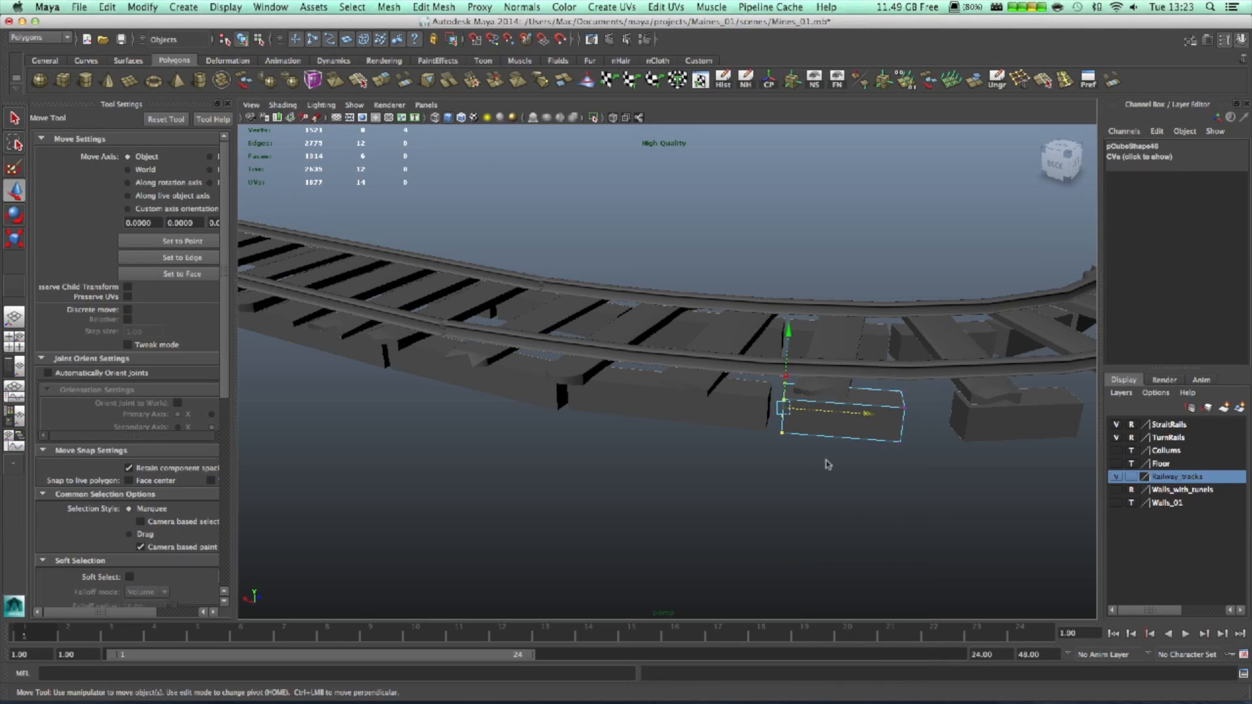
pyautogui.moveTo(865, 416); pyautogui.dragTo(946, 463)
pyautogui.moveTo(986, 422); pyautogui.dragTo(1019, 424)
pyautogui.keyDown('alt'); pyautogui.moveTo(1001, 497); pyautogui.dragTo(982, 498); pyautogui.keyUp('alt')
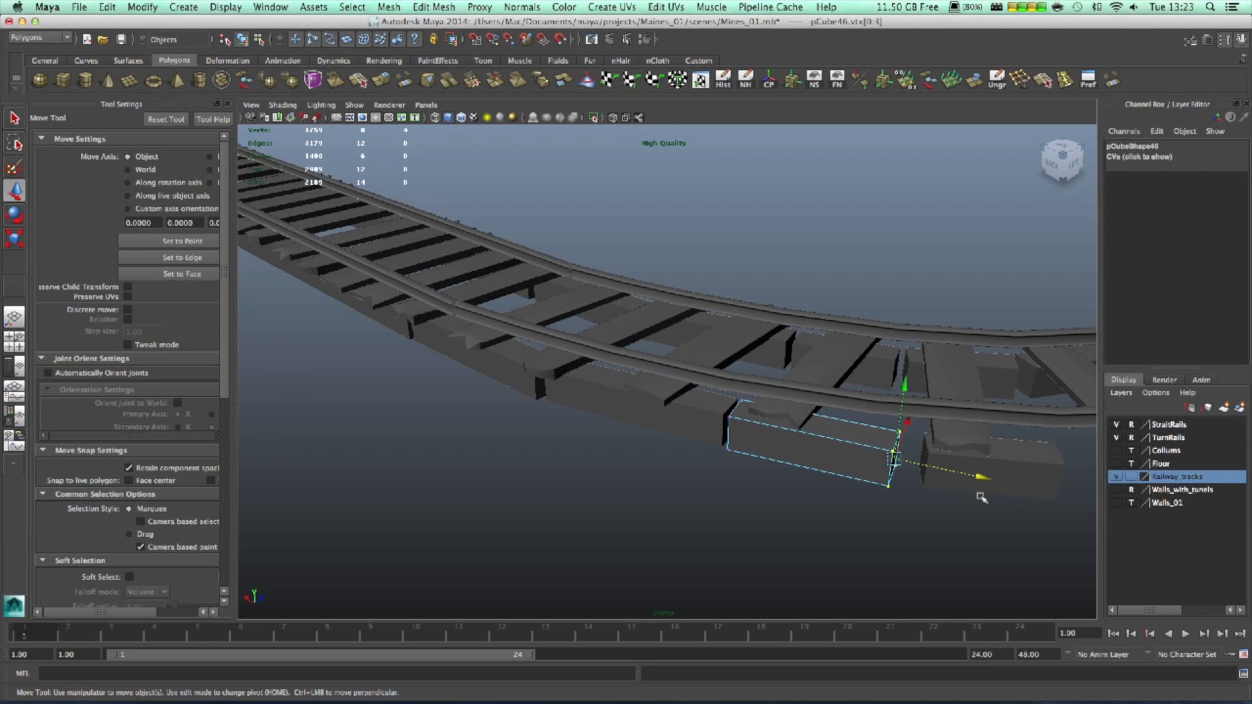
# - Close the gap by sliding the right-hand block's left end left, then stretch a block's right end rightward
pyautogui.click(1025, 457)
pyautogui.moveTo(1007, 451); pyautogui.dragTo(912, 425, button='right')
pyautogui.moveTo(980, 534); pyautogui.dragTo(894, 422)
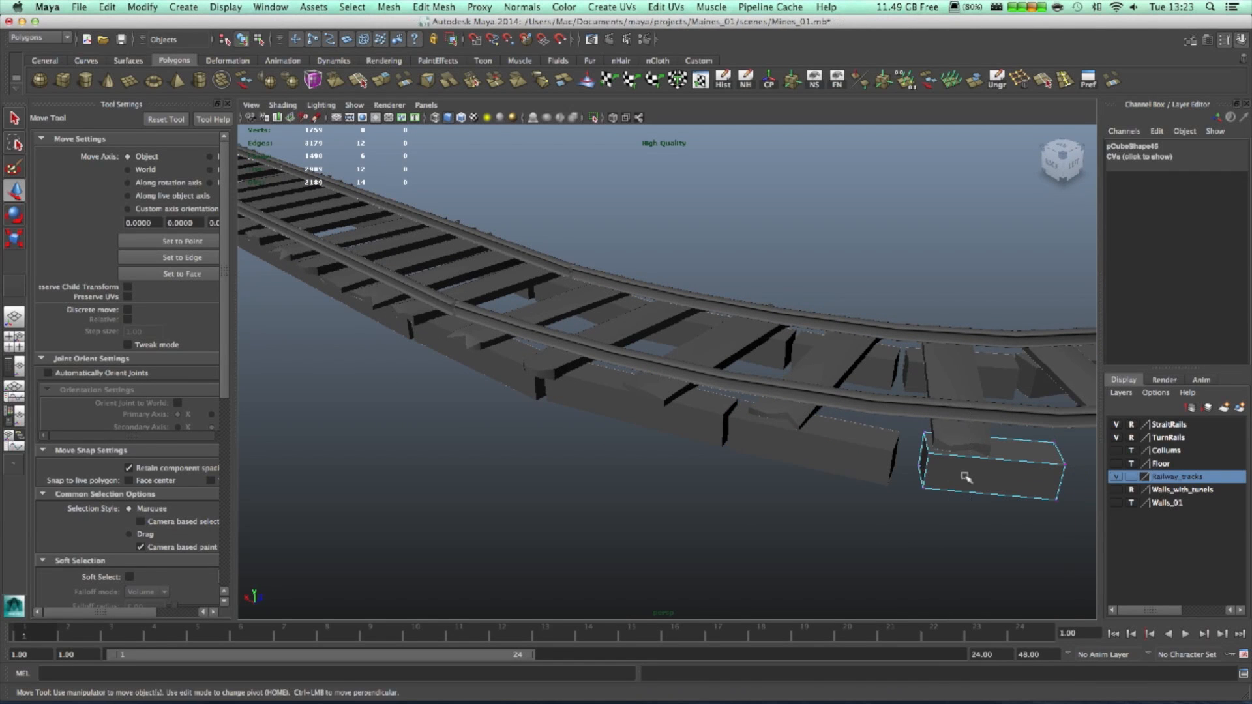
pyautogui.moveTo(1011, 466); pyautogui.dragTo(993, 474)
pyautogui.keyDown('alt'); pyautogui.moveTo(967, 527); pyautogui.dragTo(944, 527, button='right'); pyautogui.keyUp('alt')
pyautogui.keyDown('alt'); pyautogui.moveTo(944, 527); pyautogui.dragTo(864, 531, button='middle'); pyautogui.keyUp('alt')
pyautogui.keyDown('alt'); pyautogui.moveTo(863, 531); pyautogui.dragTo(910, 520, button='right'); pyautogui.keyUp('alt')
pyautogui.keyDown('alt'); pyautogui.moveTo(910, 520); pyautogui.dragTo(770, 469, button='middle'); pyautogui.keyUp('alt')
pyautogui.moveTo(783, 445); pyautogui.dragTo(809, 450)
# - Slide the right-hand block's left end to meet its neighbour and pull the left block's right end leftward
pyautogui.keyDown('alt'); pyautogui.moveTo(805, 500); pyautogui.dragTo(855, 509); pyautogui.keyUp('alt')
pyautogui.click(880, 528)
pyautogui.moveTo(893, 505); pyautogui.dragTo(820, 413, button='right')
pyautogui.moveTo(745, 495); pyautogui.dragTo(831, 600)
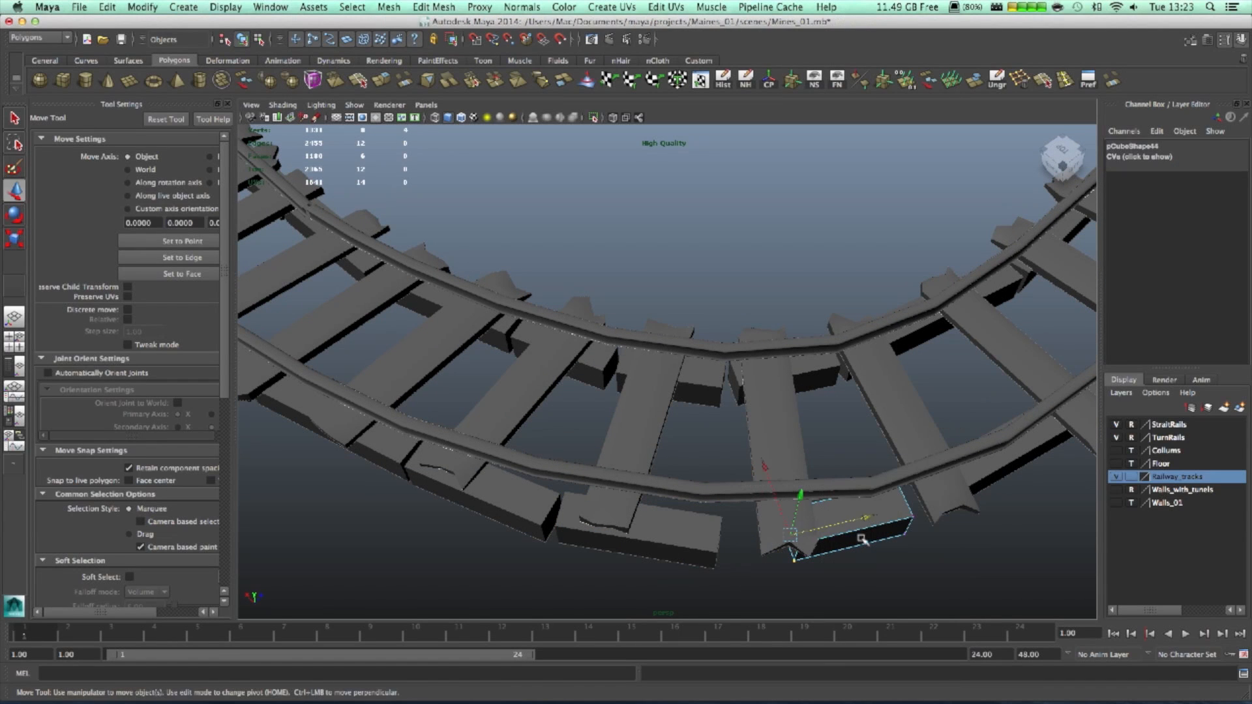
pyautogui.moveTo(863, 519)
pyautogui.mouseDown()
pyautogui.moveTo(817, 533)
pyautogui.moveTo(845, 534)
pyautogui.mouseUp()
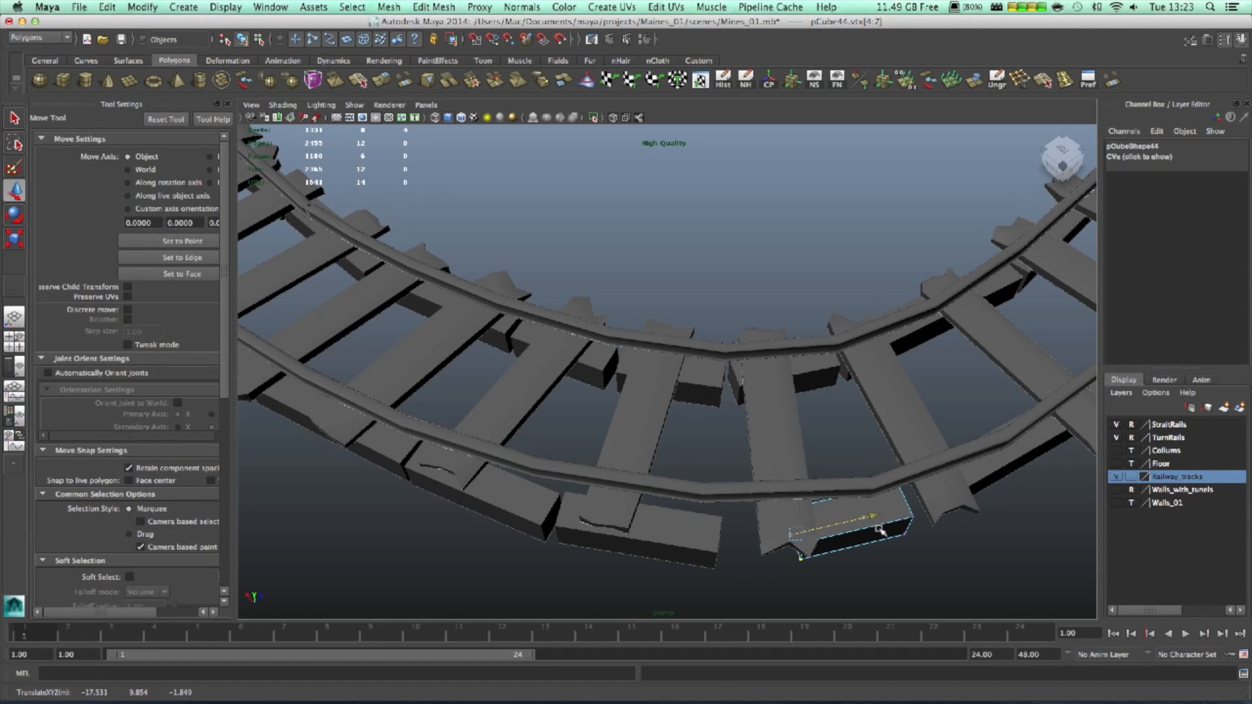
pyautogui.click(700, 538)
pyautogui.moveTo(717, 530); pyautogui.dragTo(660, 406, button='right')
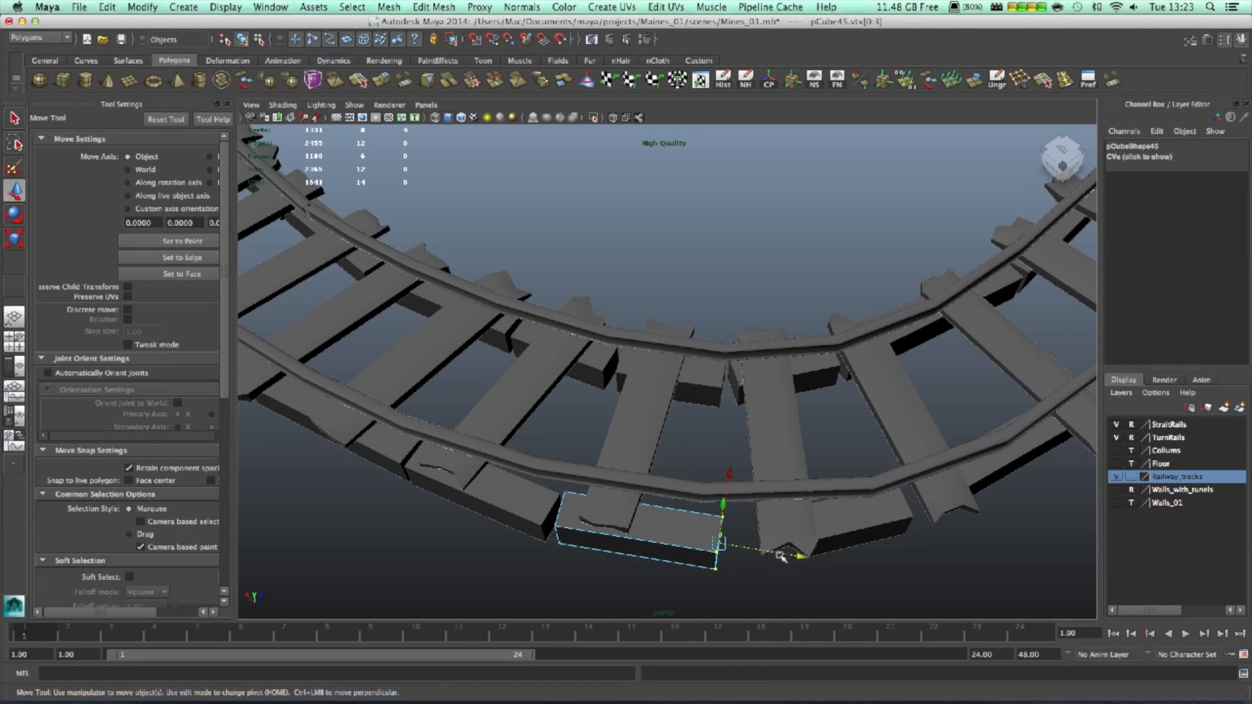
pyautogui.moveTo(780, 554); pyautogui.dragTo(774, 553)
# - Slide the right-hand block's left end further left to close the remaining gap
pyautogui.click(876, 528)
pyautogui.keyDown('alt'); pyautogui.moveTo(1007, 512); pyautogui.dragTo(831, 450); pyautogui.keyUp('alt')
pyautogui.click(819, 408)
pyautogui.moveTo(819, 408); pyautogui.dragTo(738, 374, button='right')
pyautogui.moveTo(660, 350); pyautogui.dragTo(765, 482)
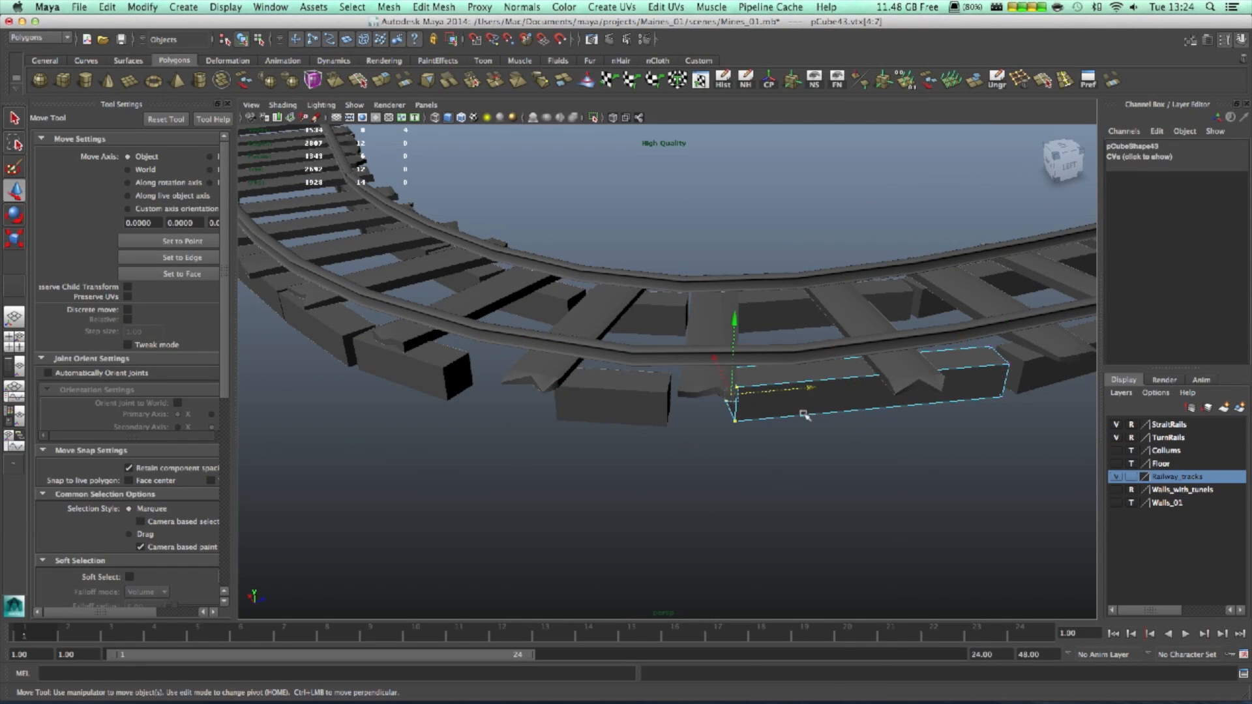
pyautogui.moveTo(808, 389); pyautogui.dragTo(780, 393)
# - Stretch the left block's right end to the right, then leave vertex editing for whole-object selection
pyautogui.click(652, 398)
pyautogui.moveTo(629, 391); pyautogui.dragTo(577, 381, button='right')
pyautogui.moveTo(646, 364); pyautogui.dragTo(743, 460)
pyautogui.moveTo(752, 403); pyautogui.dragTo(765, 407)
pyautogui.keyDown('alt'); pyautogui.moveTo(667, 501); pyautogui.dragTo(688, 459); pyautogui.keyUp('alt')
pyautogui.moveTo(685, 399); pyautogui.dragTo(737, 393, button='right')
# - Duplicate the block, centre its pivot, and move the copy down-left into the gap
pyautogui.hotkey('ctrl', 'd')
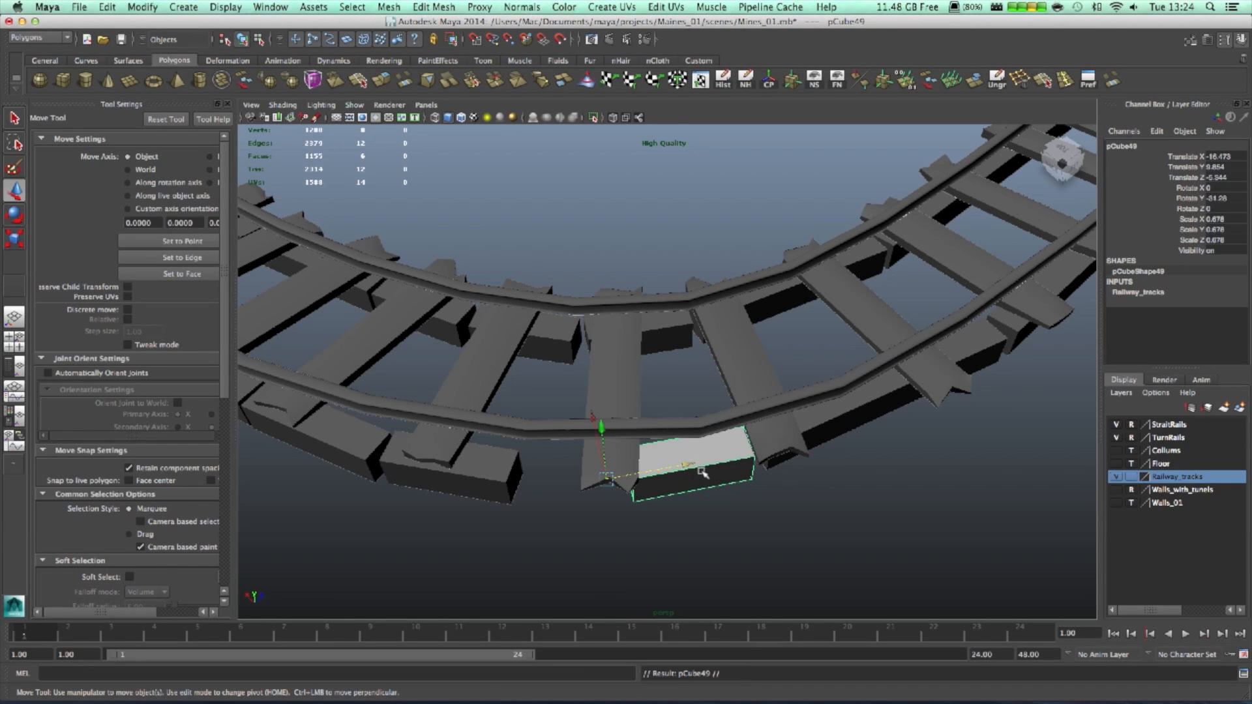
pyautogui.click(142, 7)
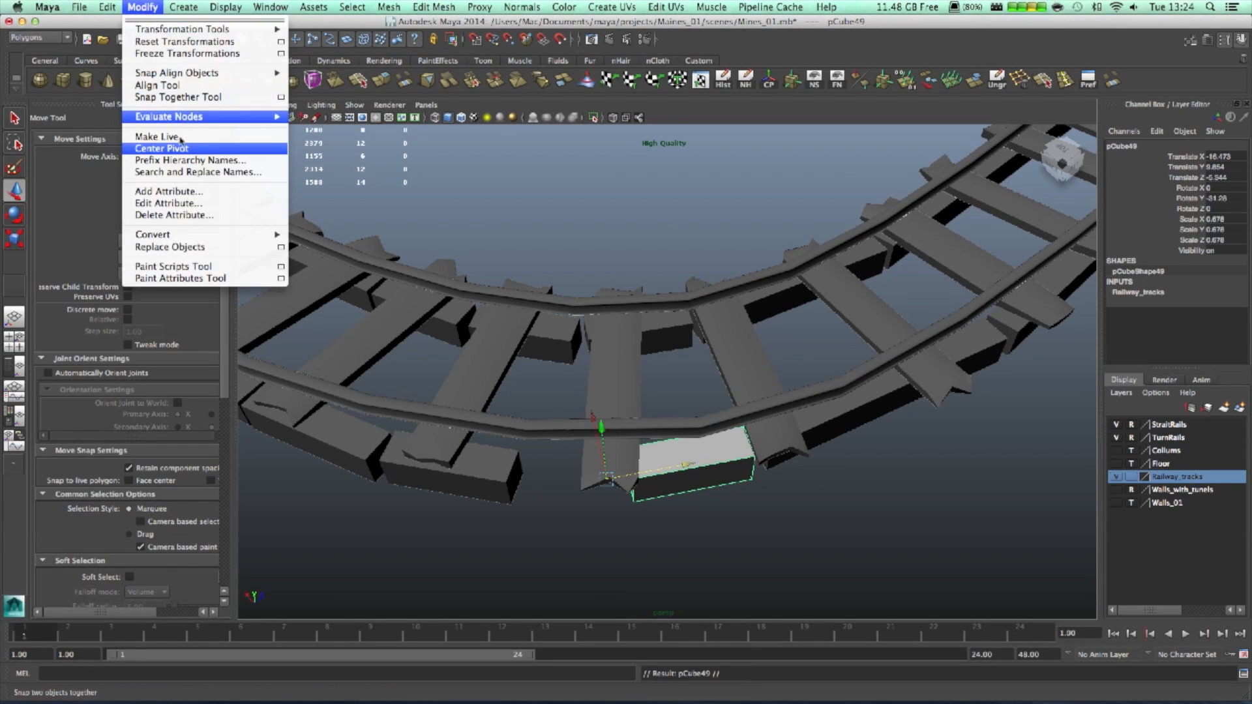
pyautogui.click(195, 148)
pyautogui.moveTo(770, 459); pyautogui.dragTo(658, 510)
# - Rotate the copy to follow the curve, nudge and resize it into place, then deselect it
pyautogui.press('e')
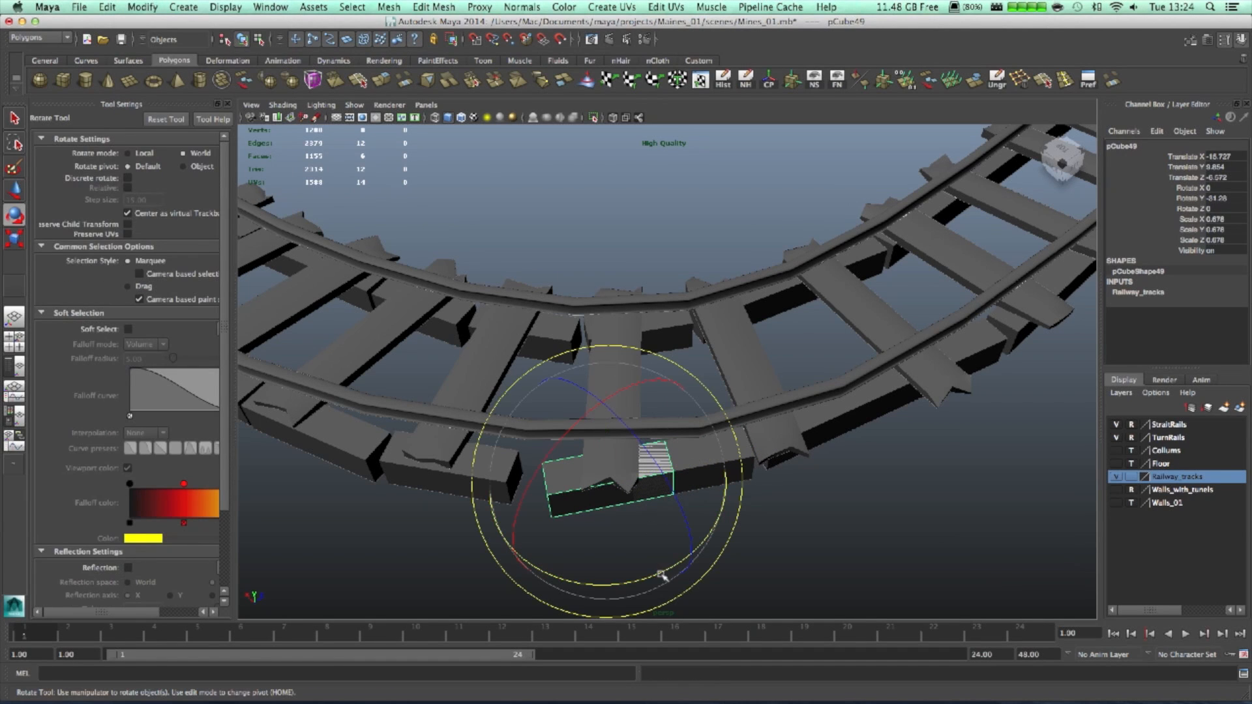
pyautogui.moveTo(641, 572); pyautogui.dragTo(641, 572)
pyautogui.press('w')
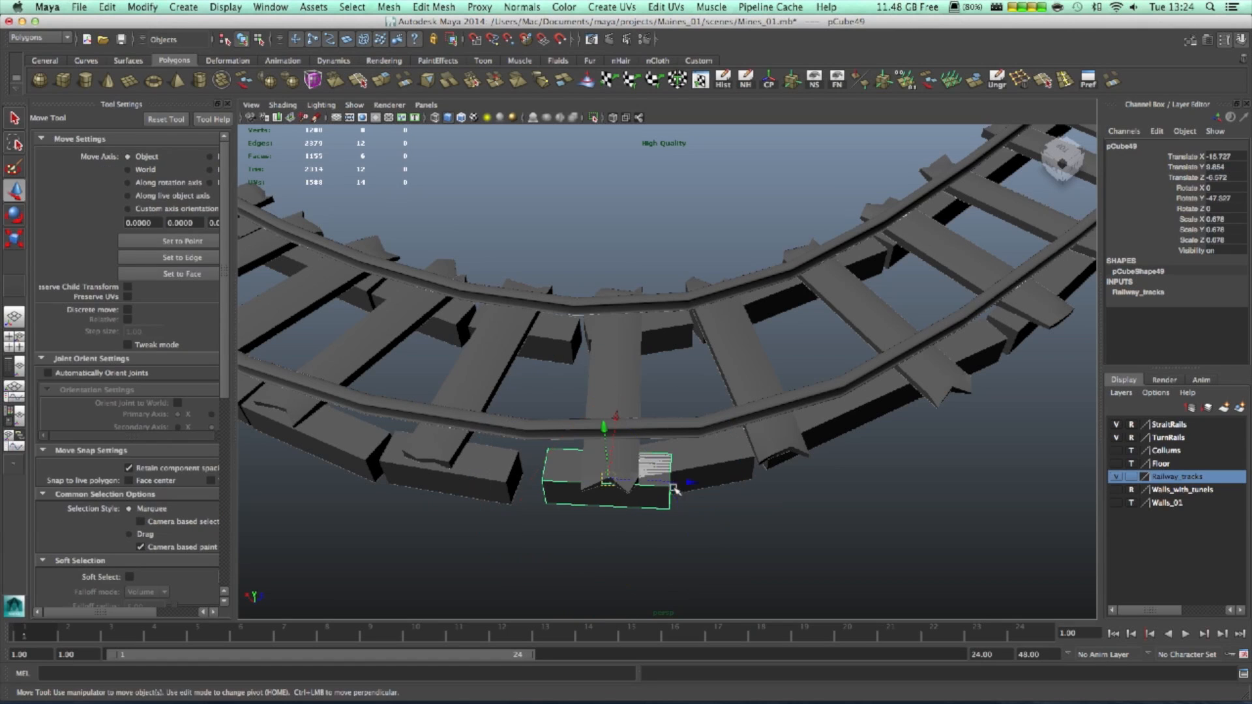
pyautogui.moveTo(673, 485); pyautogui.dragTo(670, 486)
pyautogui.press('r')
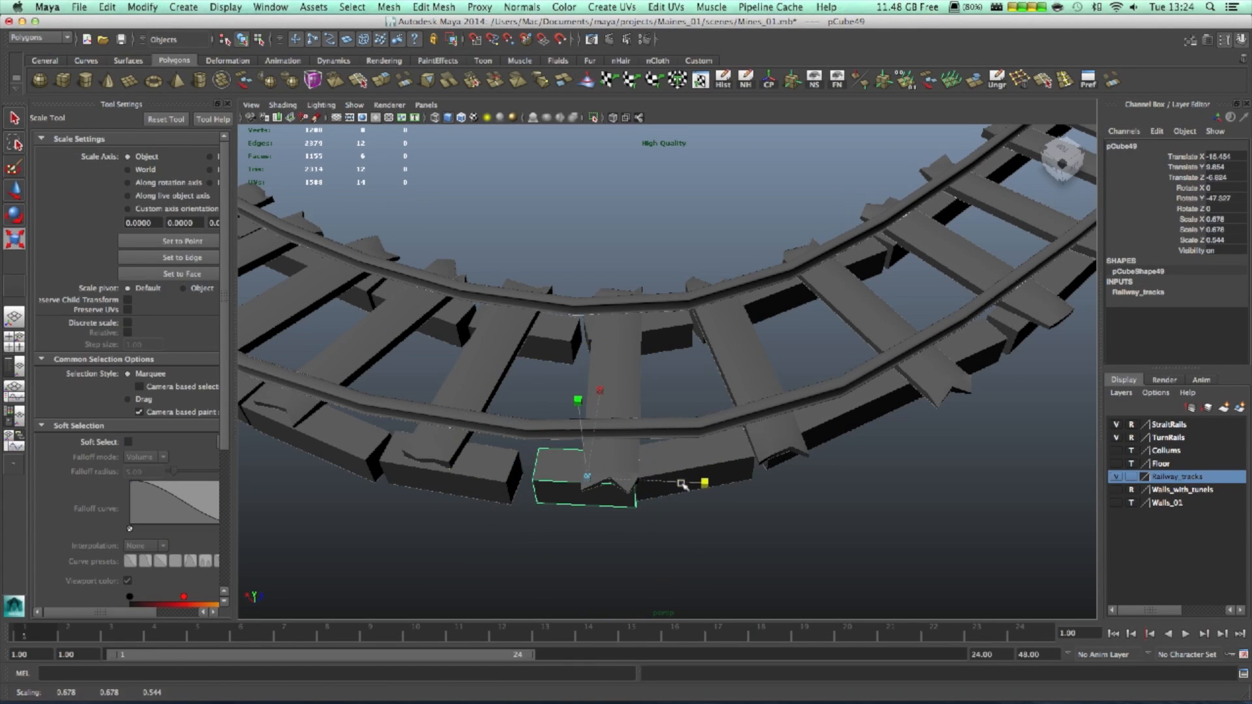
pyautogui.press('w')
pyautogui.keyDown('alt'); pyautogui.moveTo(651, 485); pyautogui.dragTo(774, 509); pyautogui.keyUp('alt')
pyautogui.click(637, 463)
pyautogui.keyDown('alt'); pyautogui.moveTo(836, 539); pyautogui.dragTo(757, 549); pyautogui.keyUp('alt')
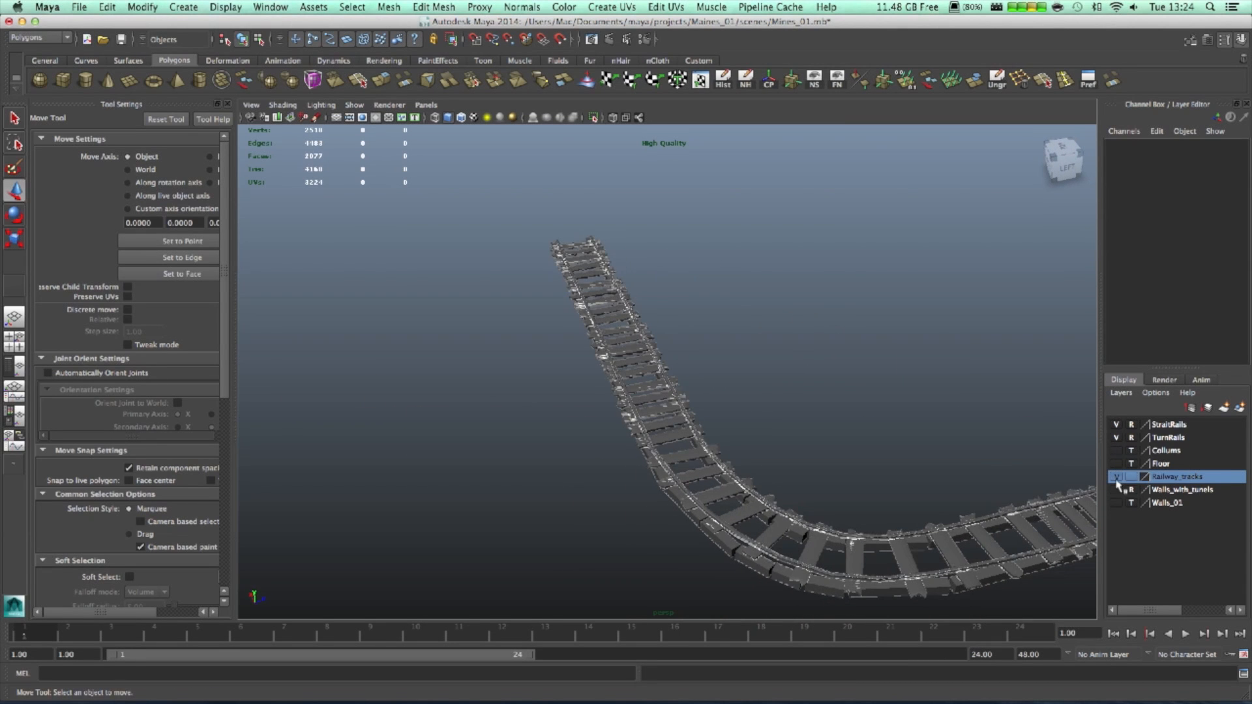
# - Make the Collums and Walls_with_tunels layers visible and orbit to view the track inside the walls
pyautogui.click(1116, 450)
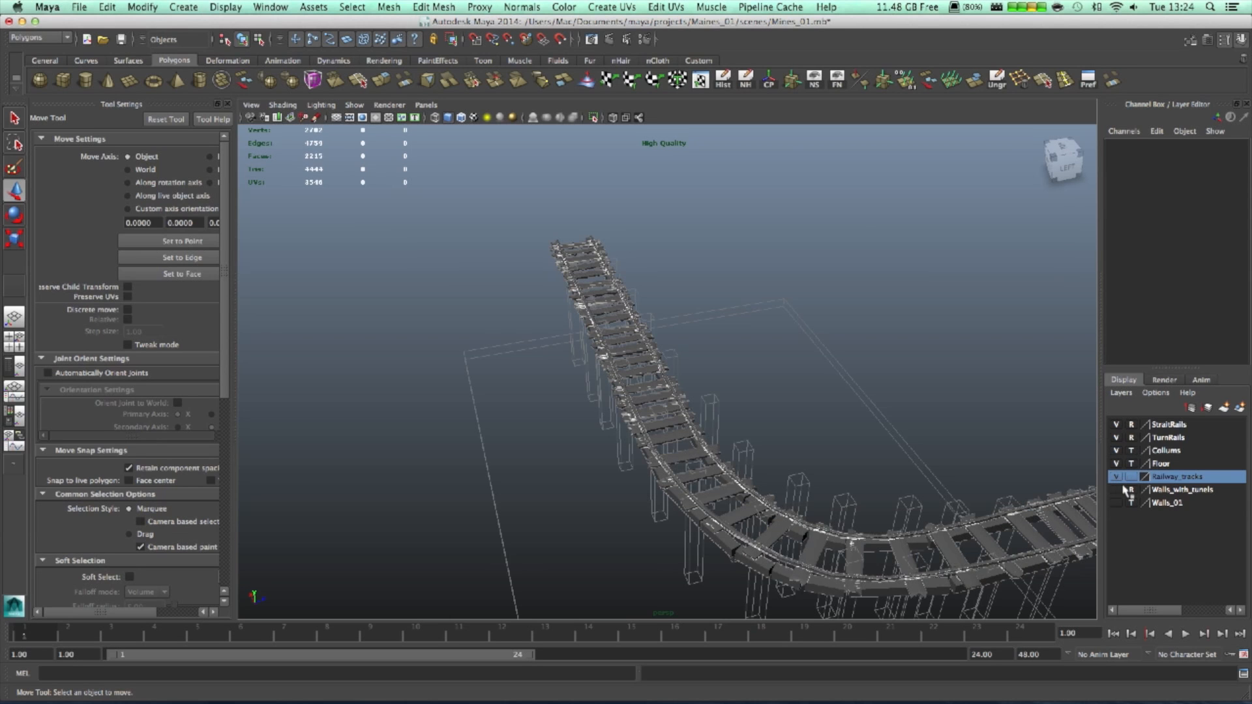
pyautogui.click(1117, 490)
pyautogui.keyDown('alt'); pyautogui.moveTo(939, 508); pyautogui.dragTo(801, 454); pyautogui.keyUp('alt')
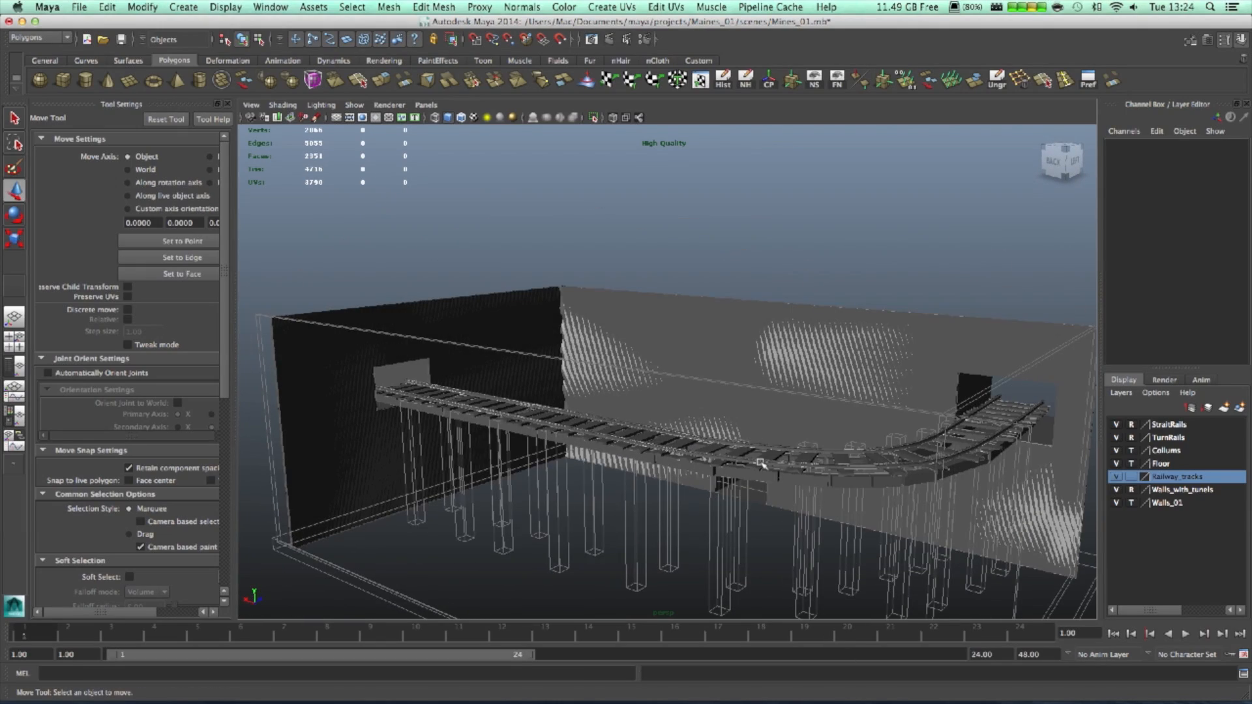